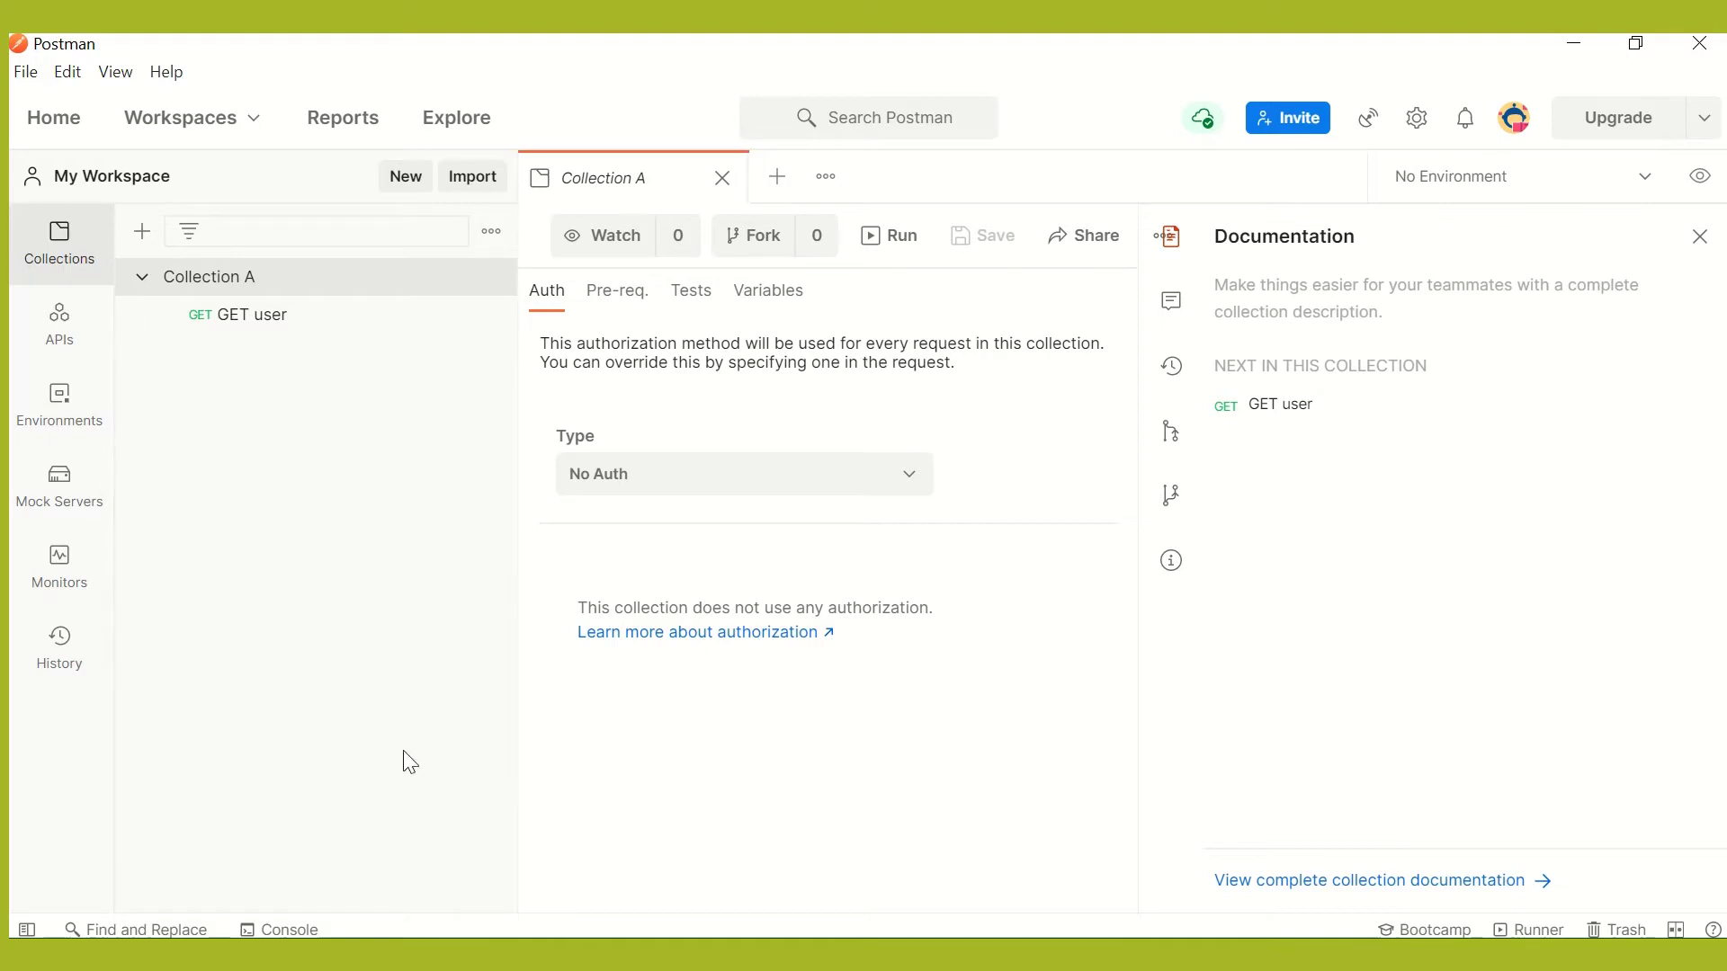
Switch the application's appearance to the dark theme in the settings and close them.
click(25, 72)
click(117, 293)
click(526, 362)
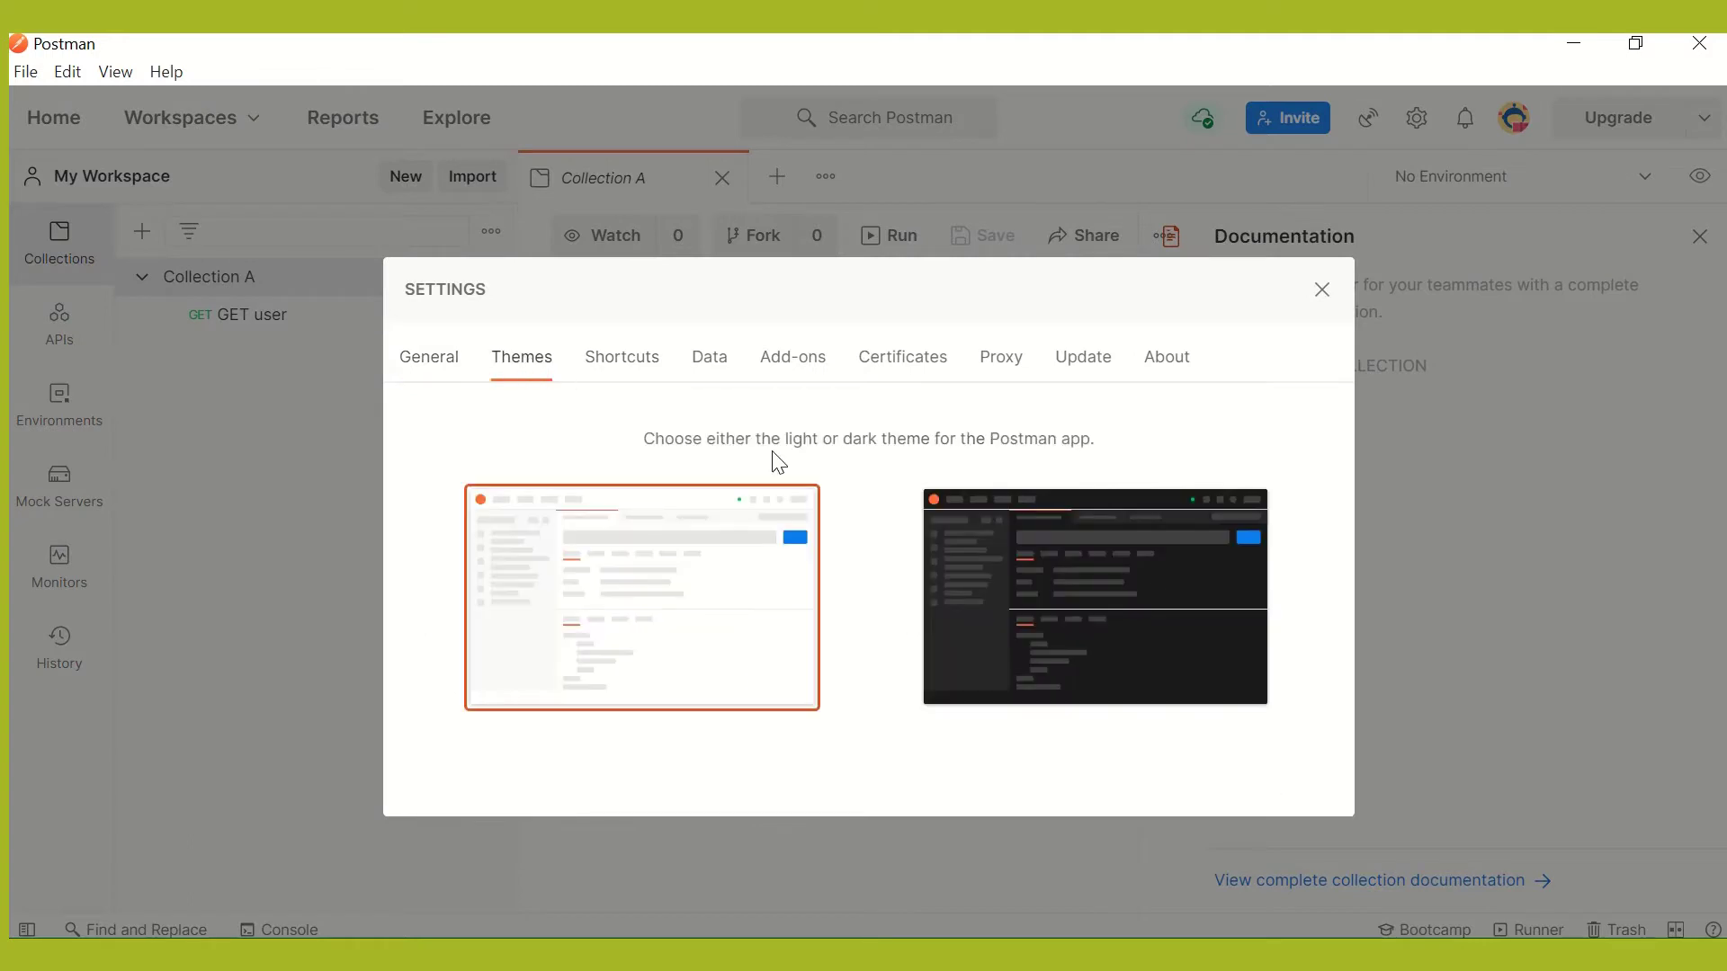
click(1158, 608)
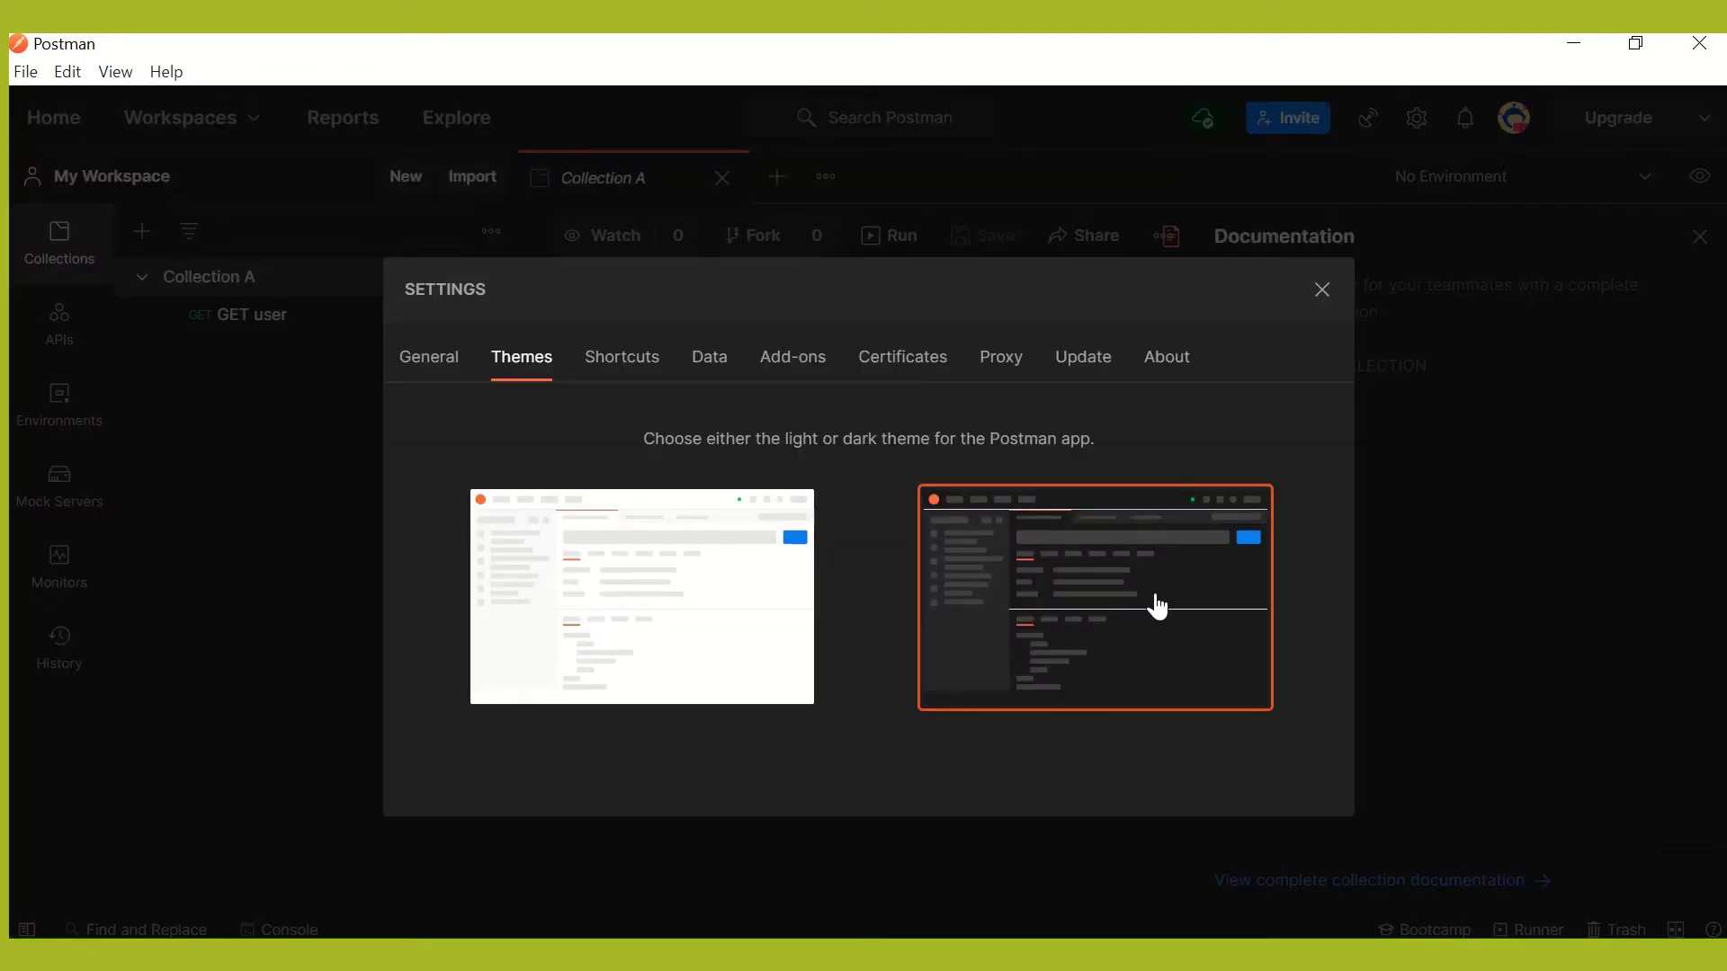
click(1322, 290)
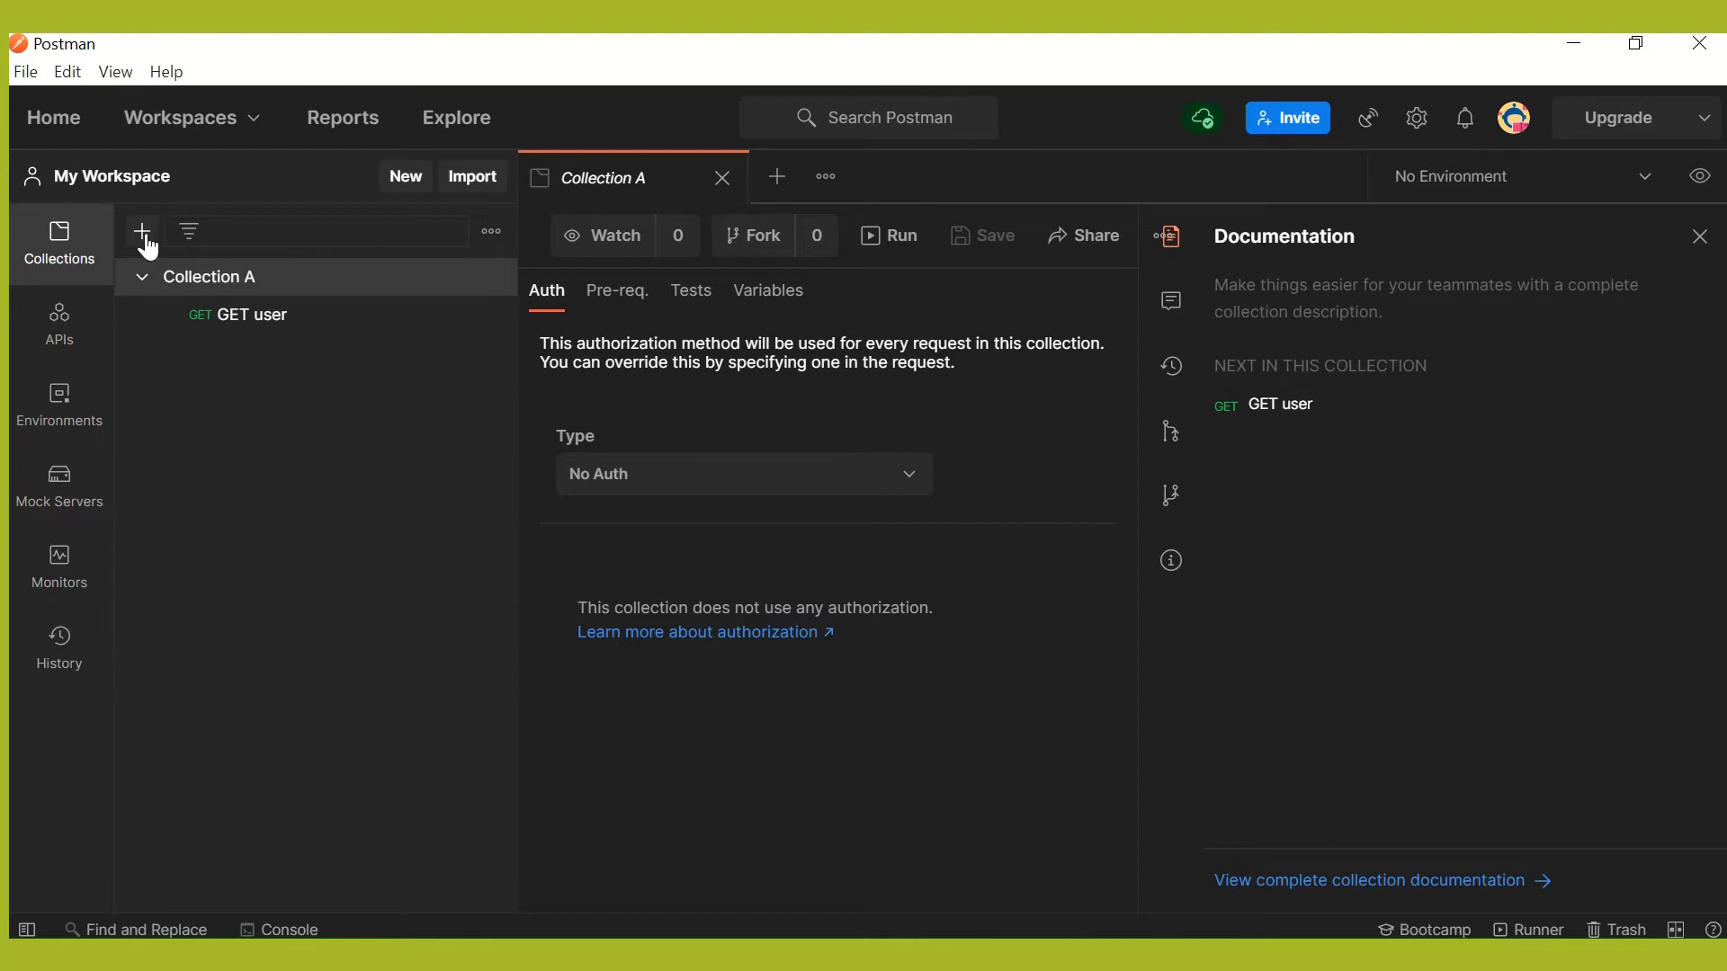
click(26, 72)
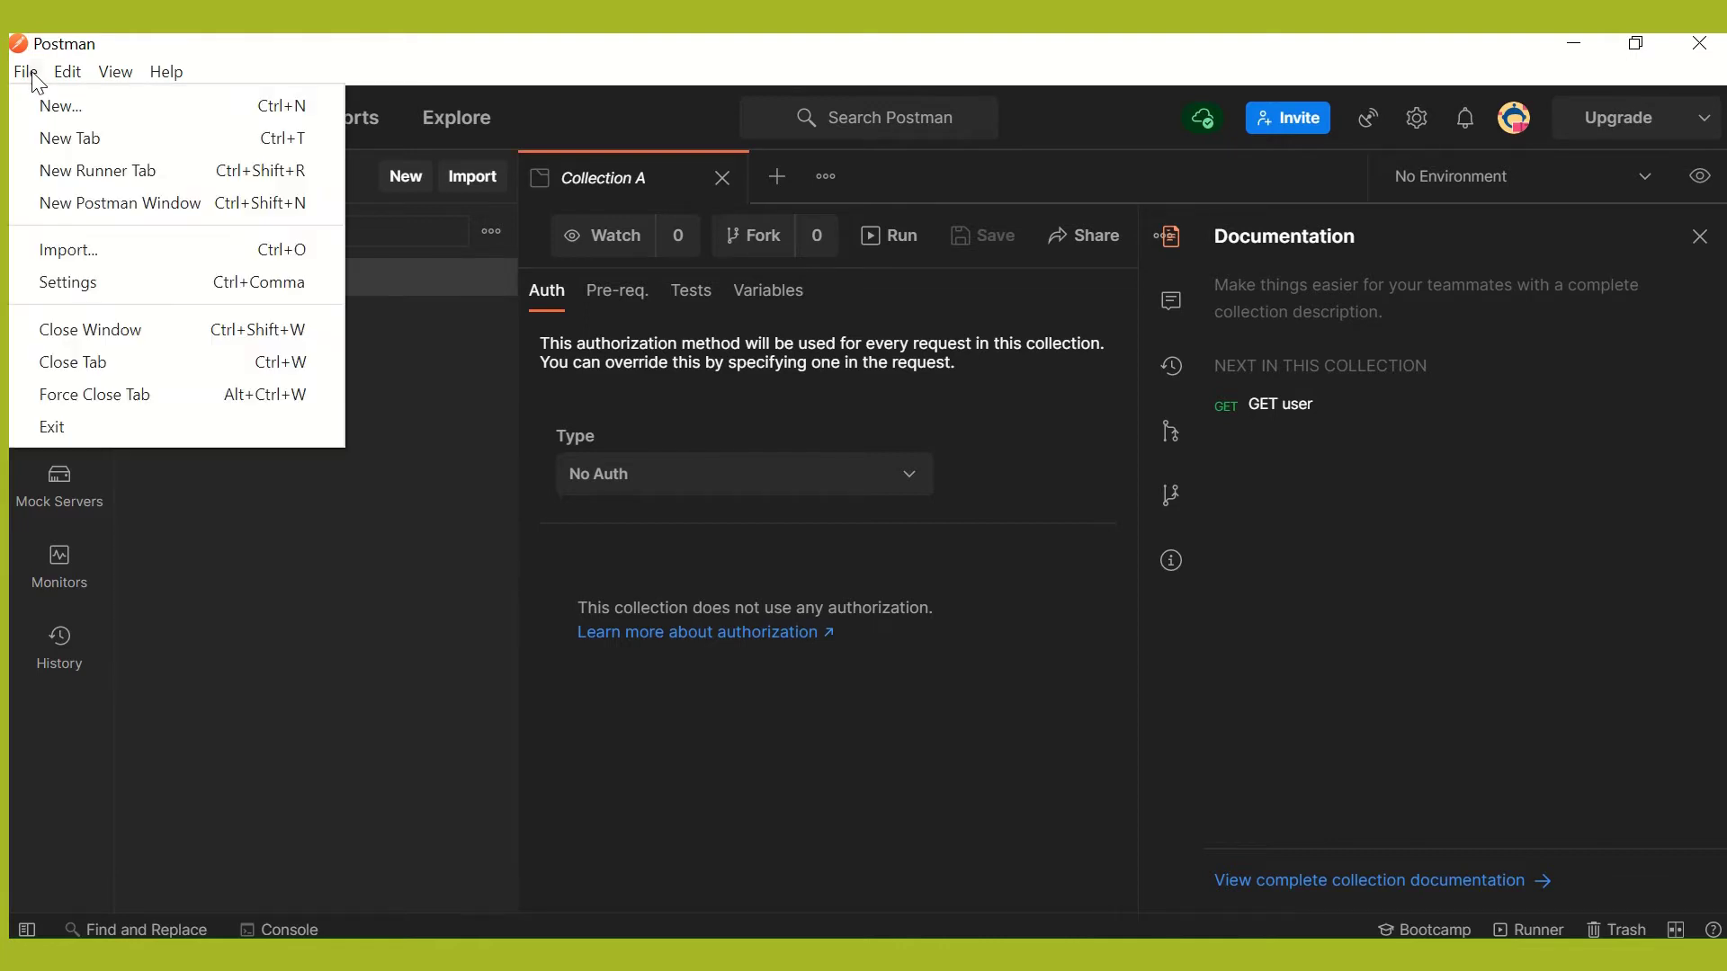
click(743, 727)
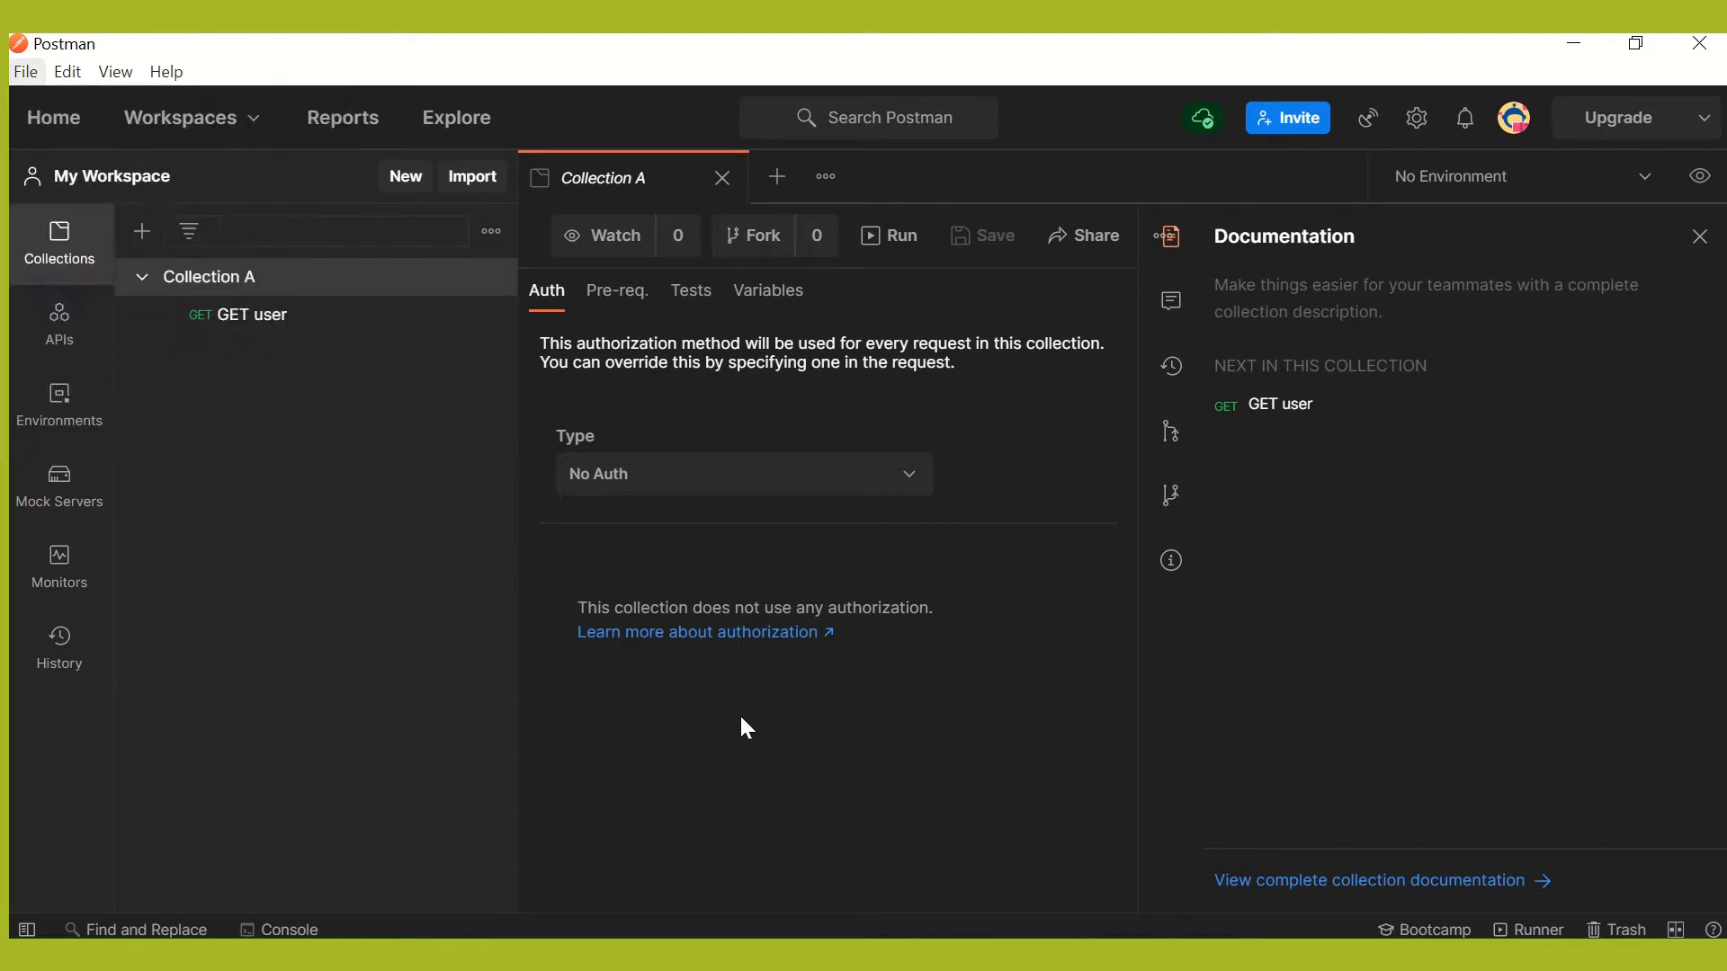
Create a new collection in My Workspace and name it "Collection B".
click(142, 231)
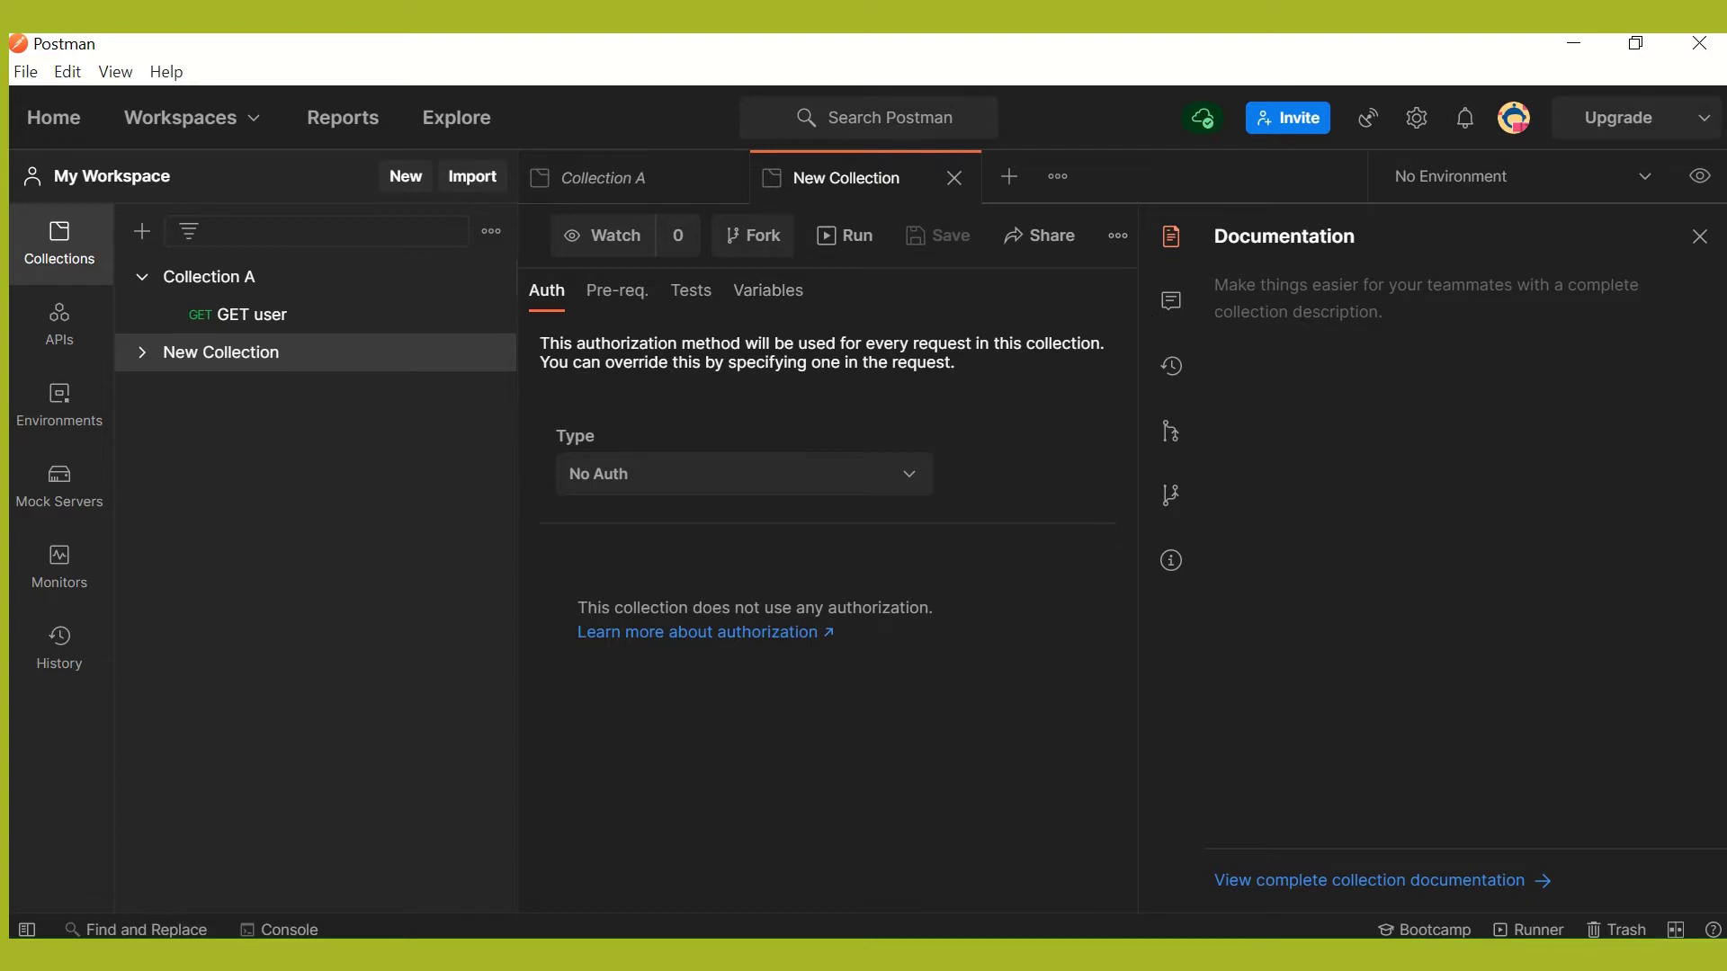
click(1717, 241)
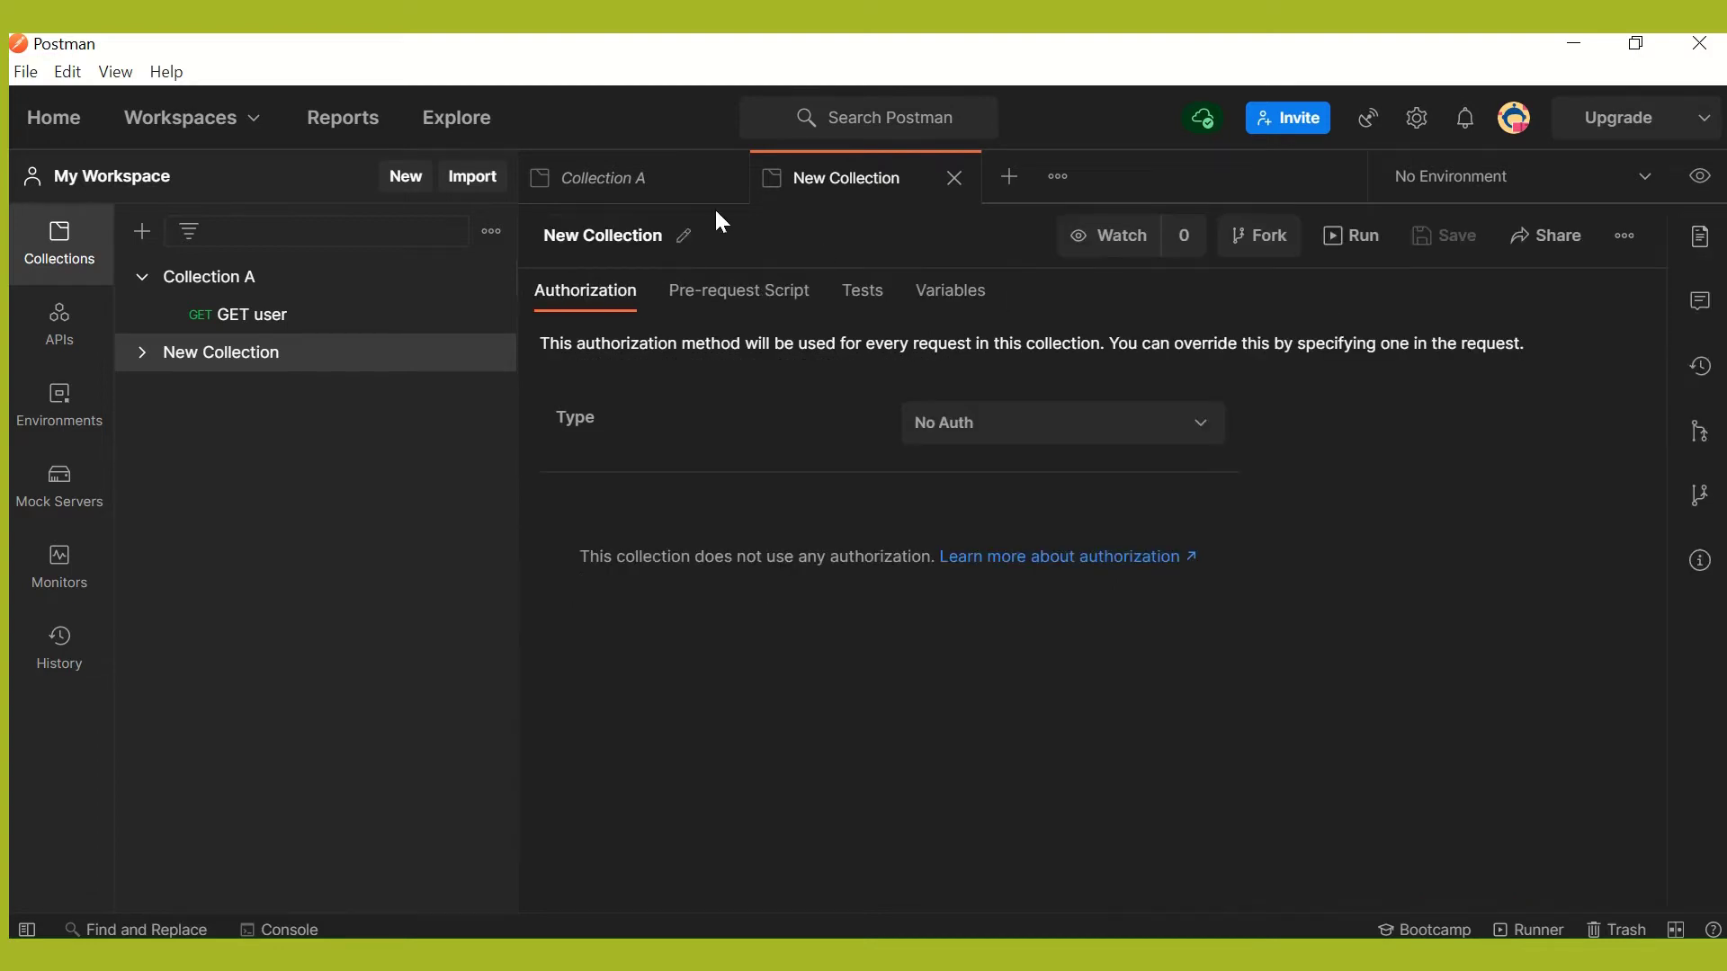
click(683, 236)
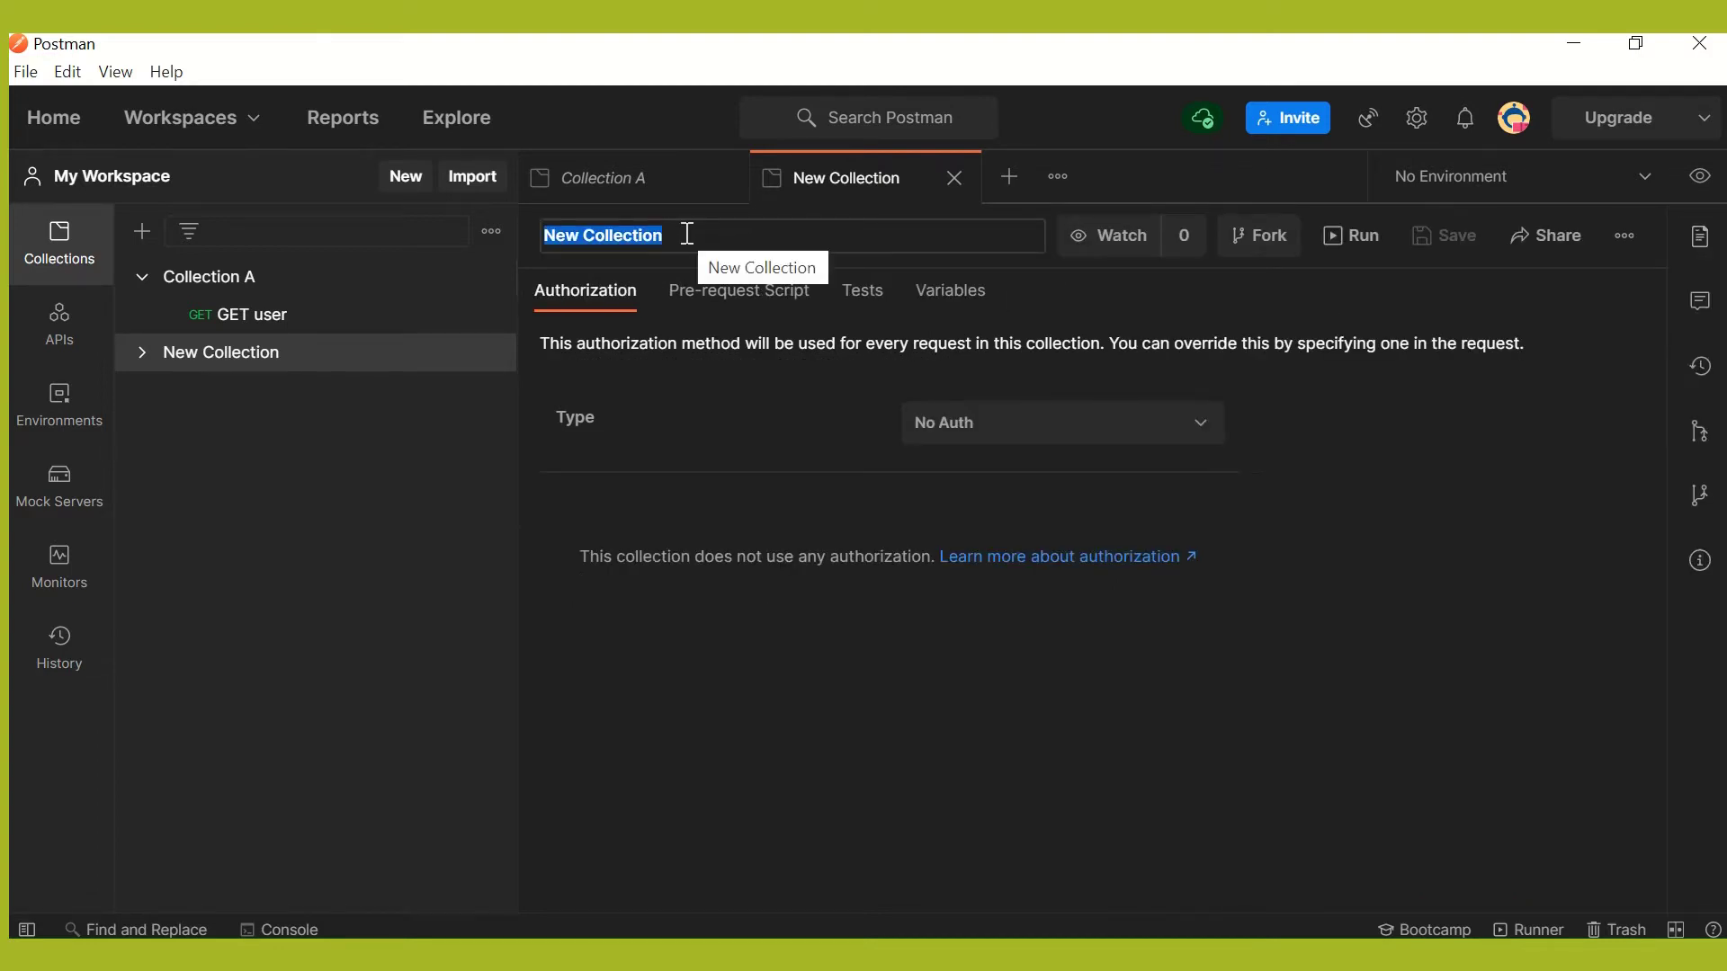
text(Collec)
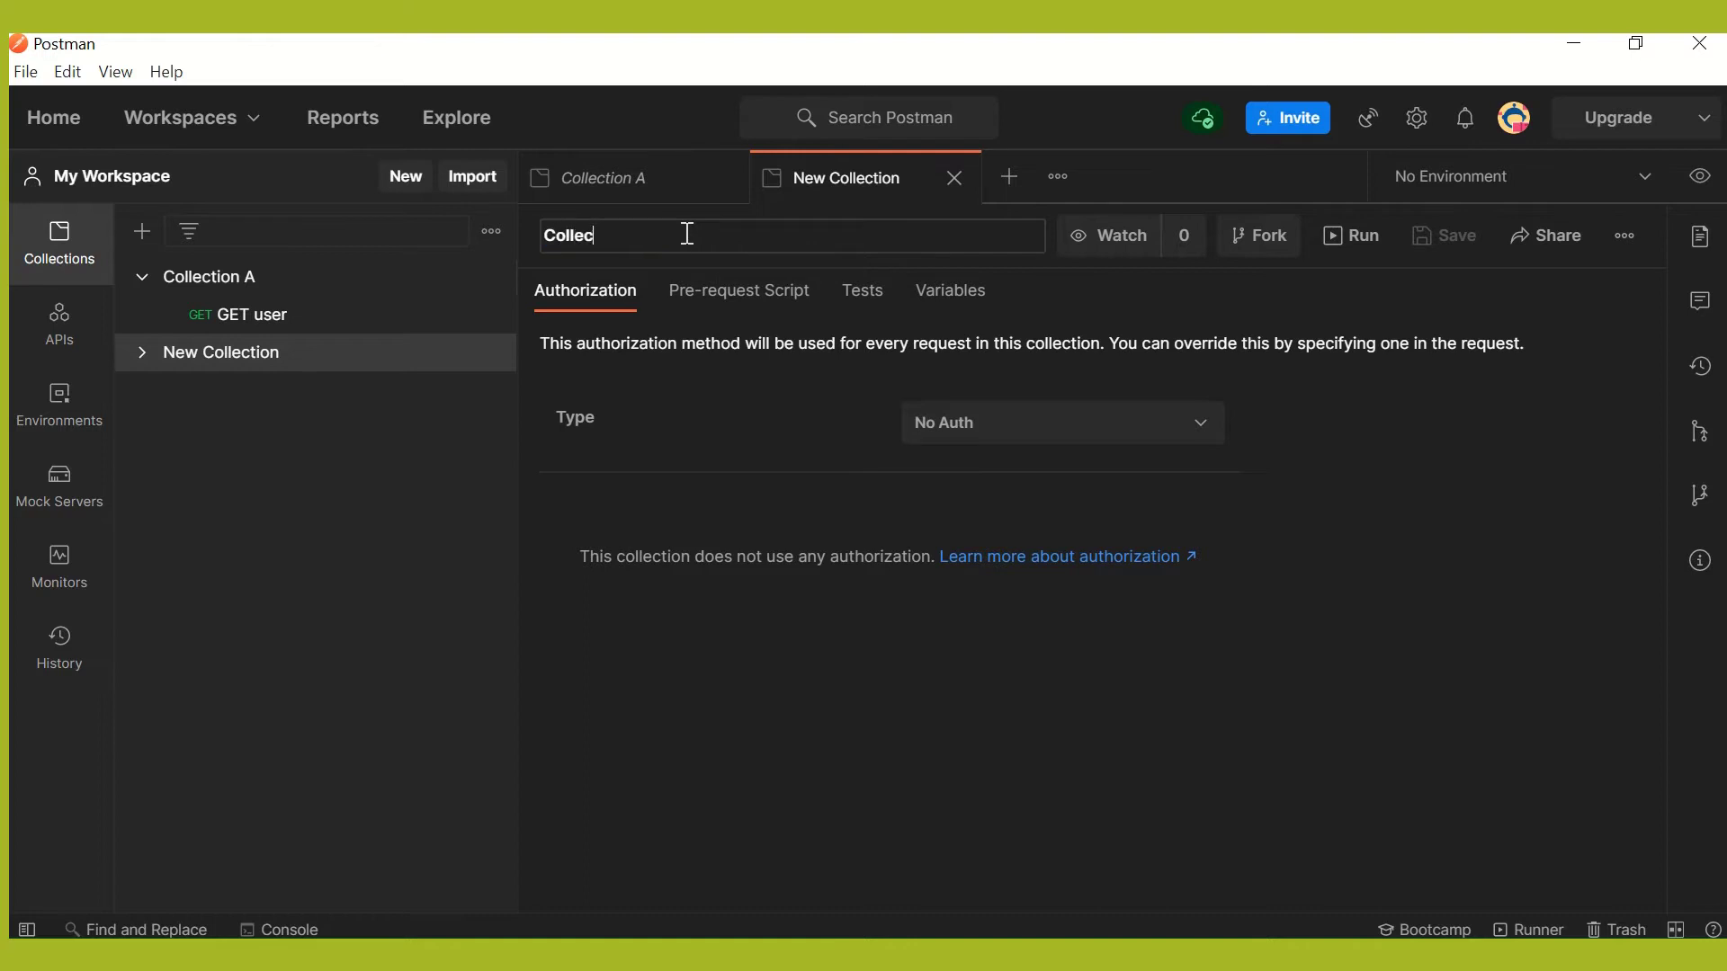
text(tion B)
click(1445, 483)
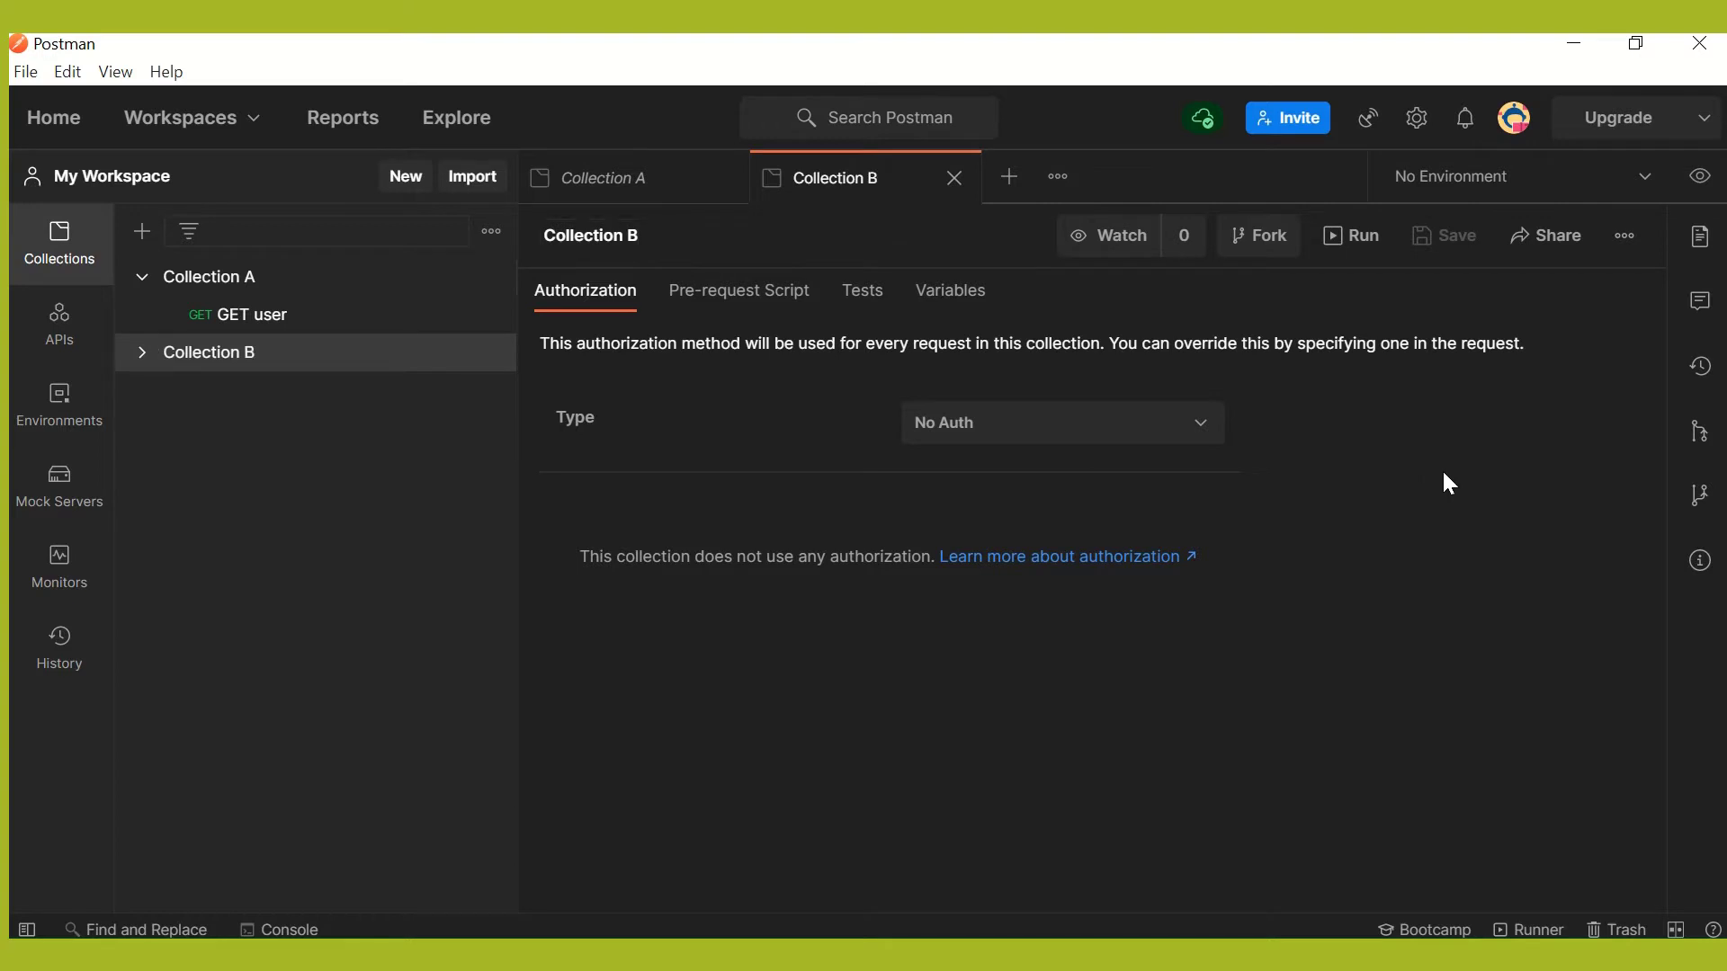
Add and save Markdown documentation for Collection B: "**User API**" and, as a separate paragraph, "___This has two APIs___".
click(1712, 241)
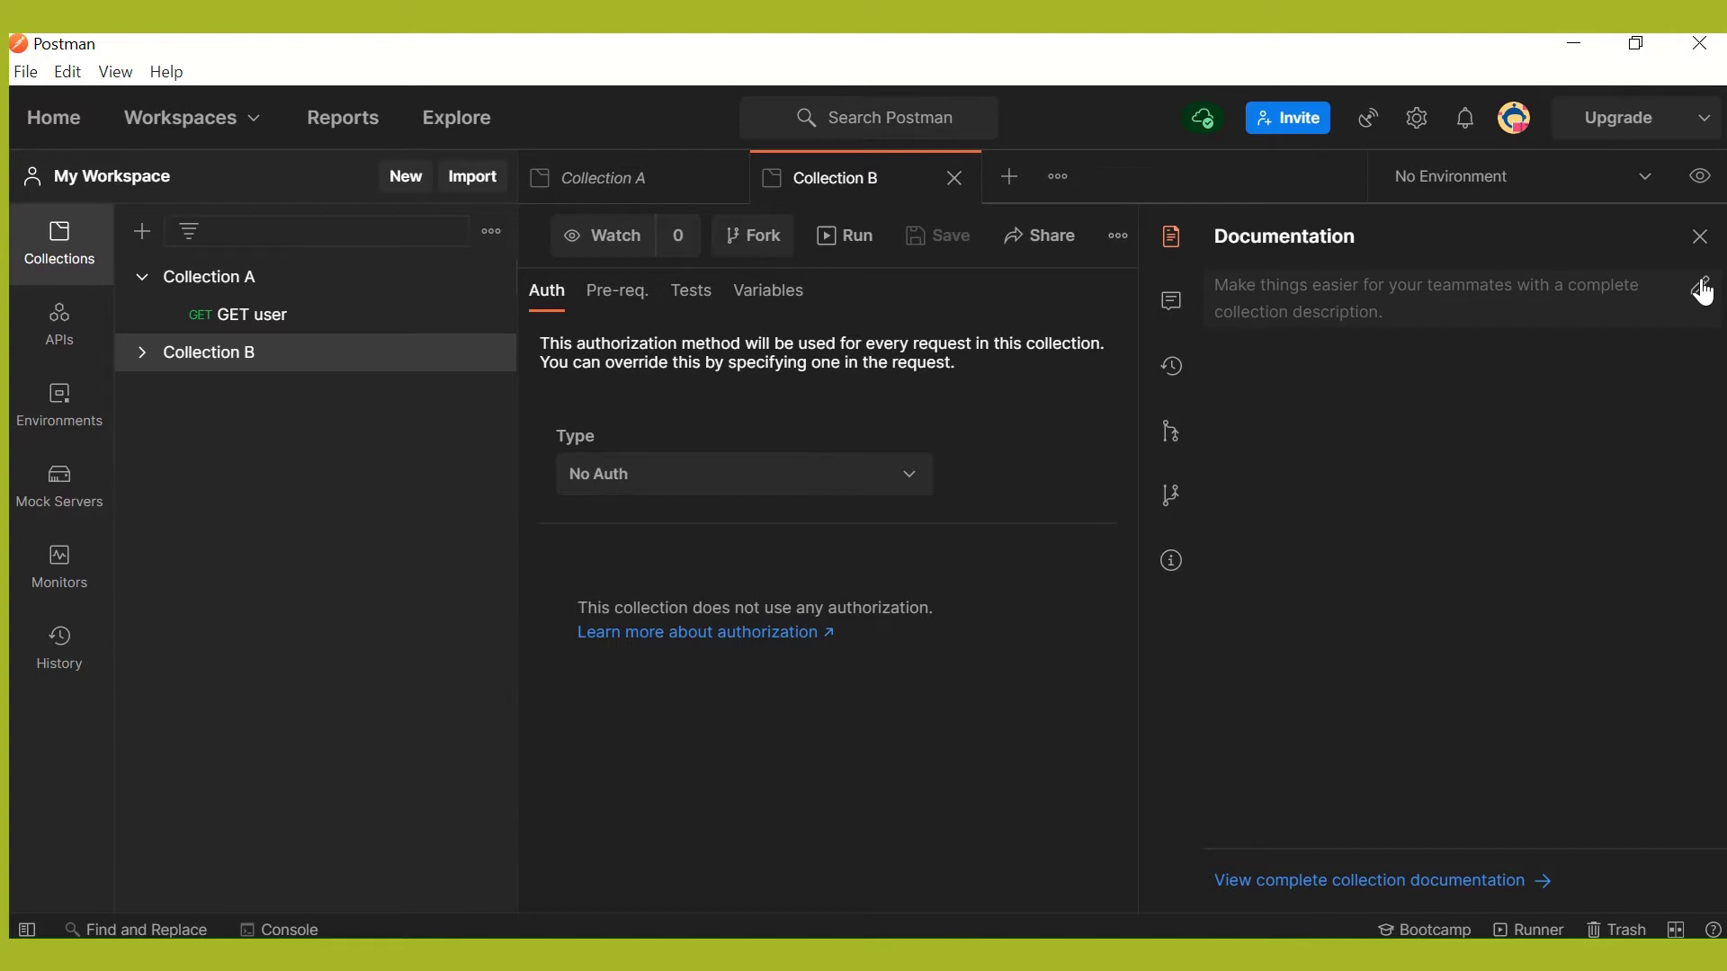
click(1702, 290)
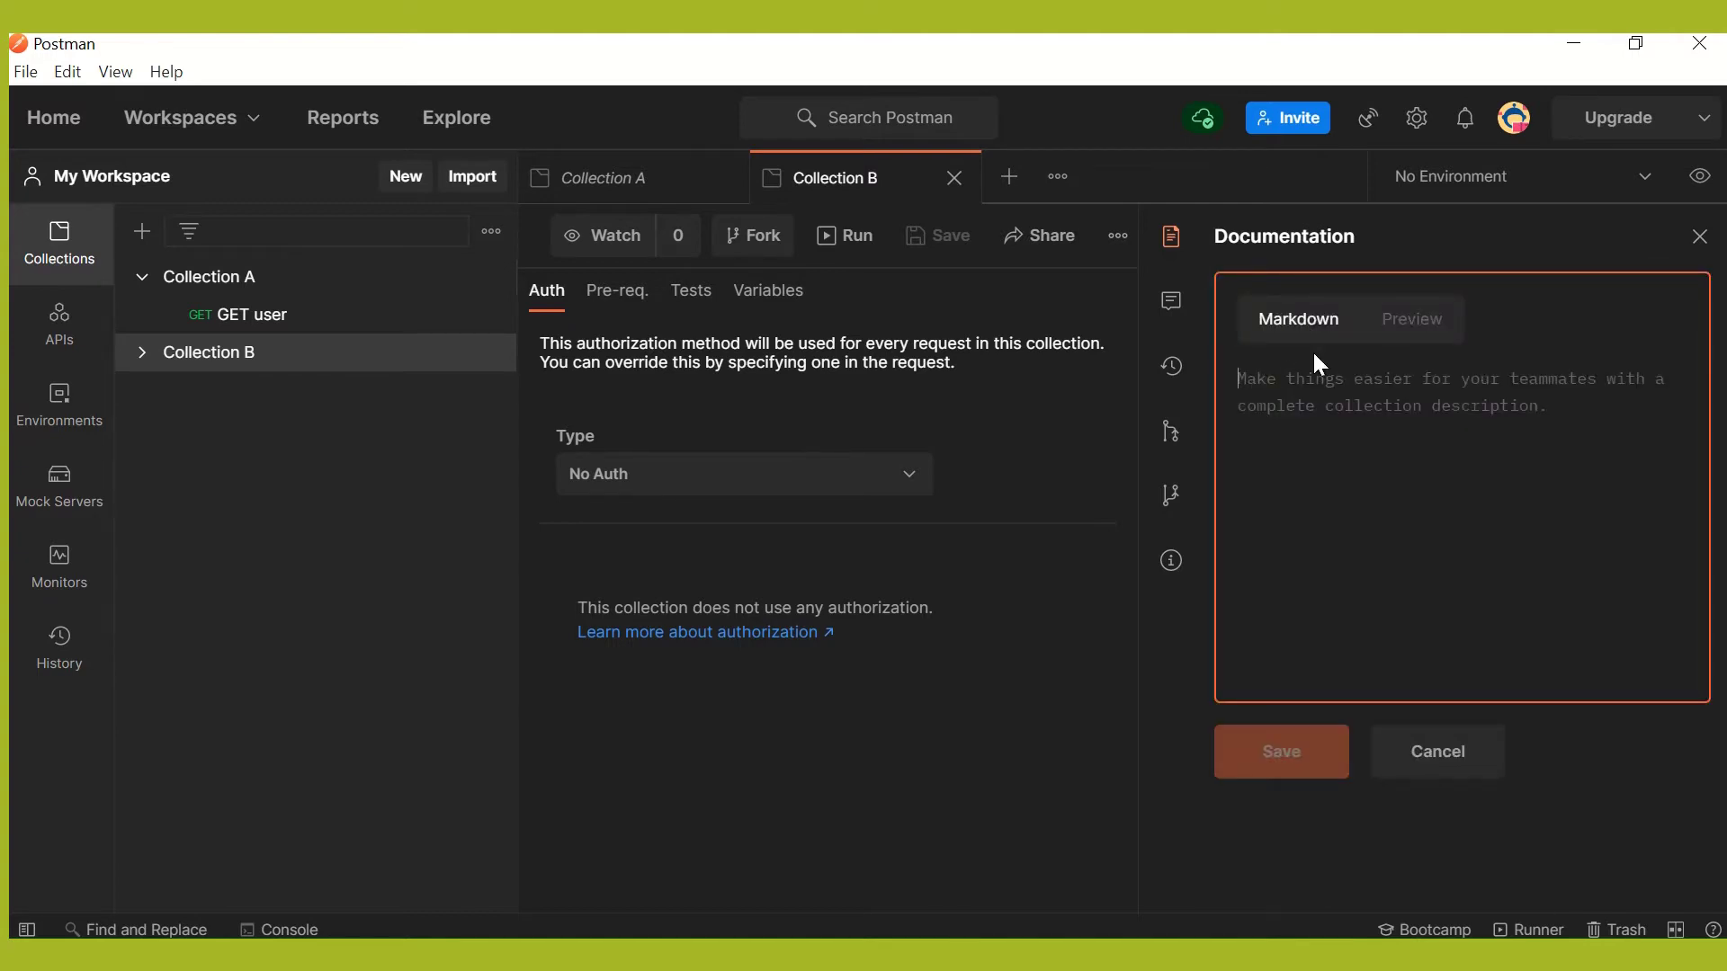
text(**)
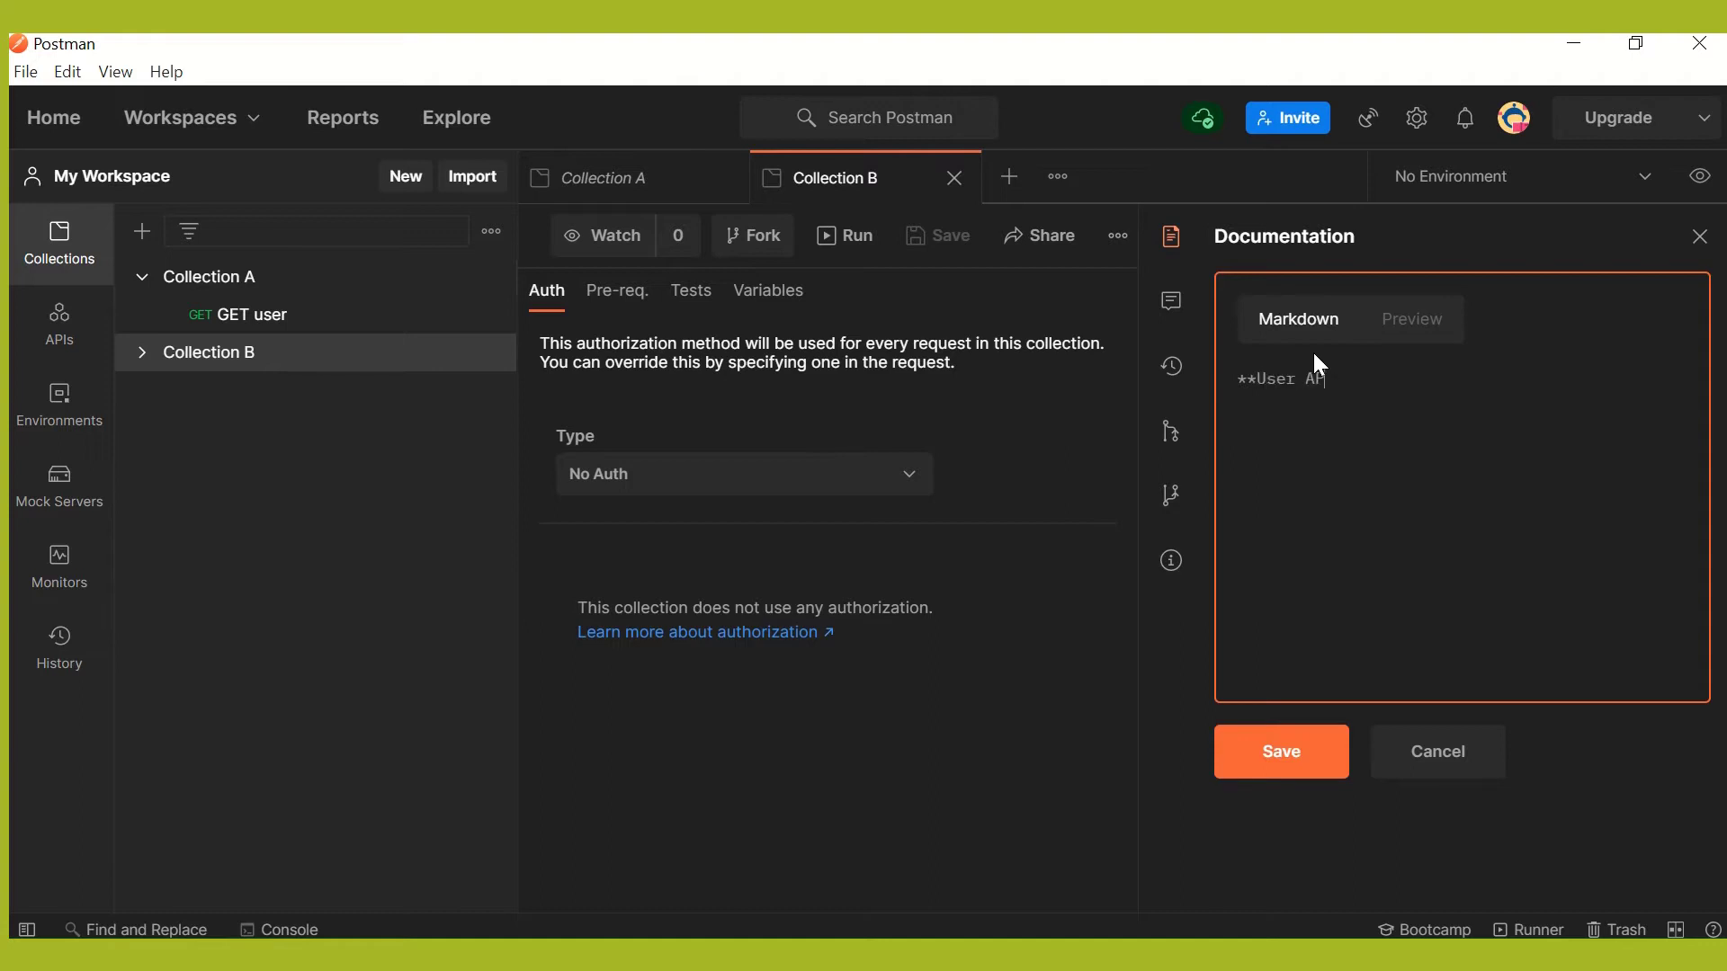
text(User API**  )
text(___)
text(This has )
text(two API)
text(s___)
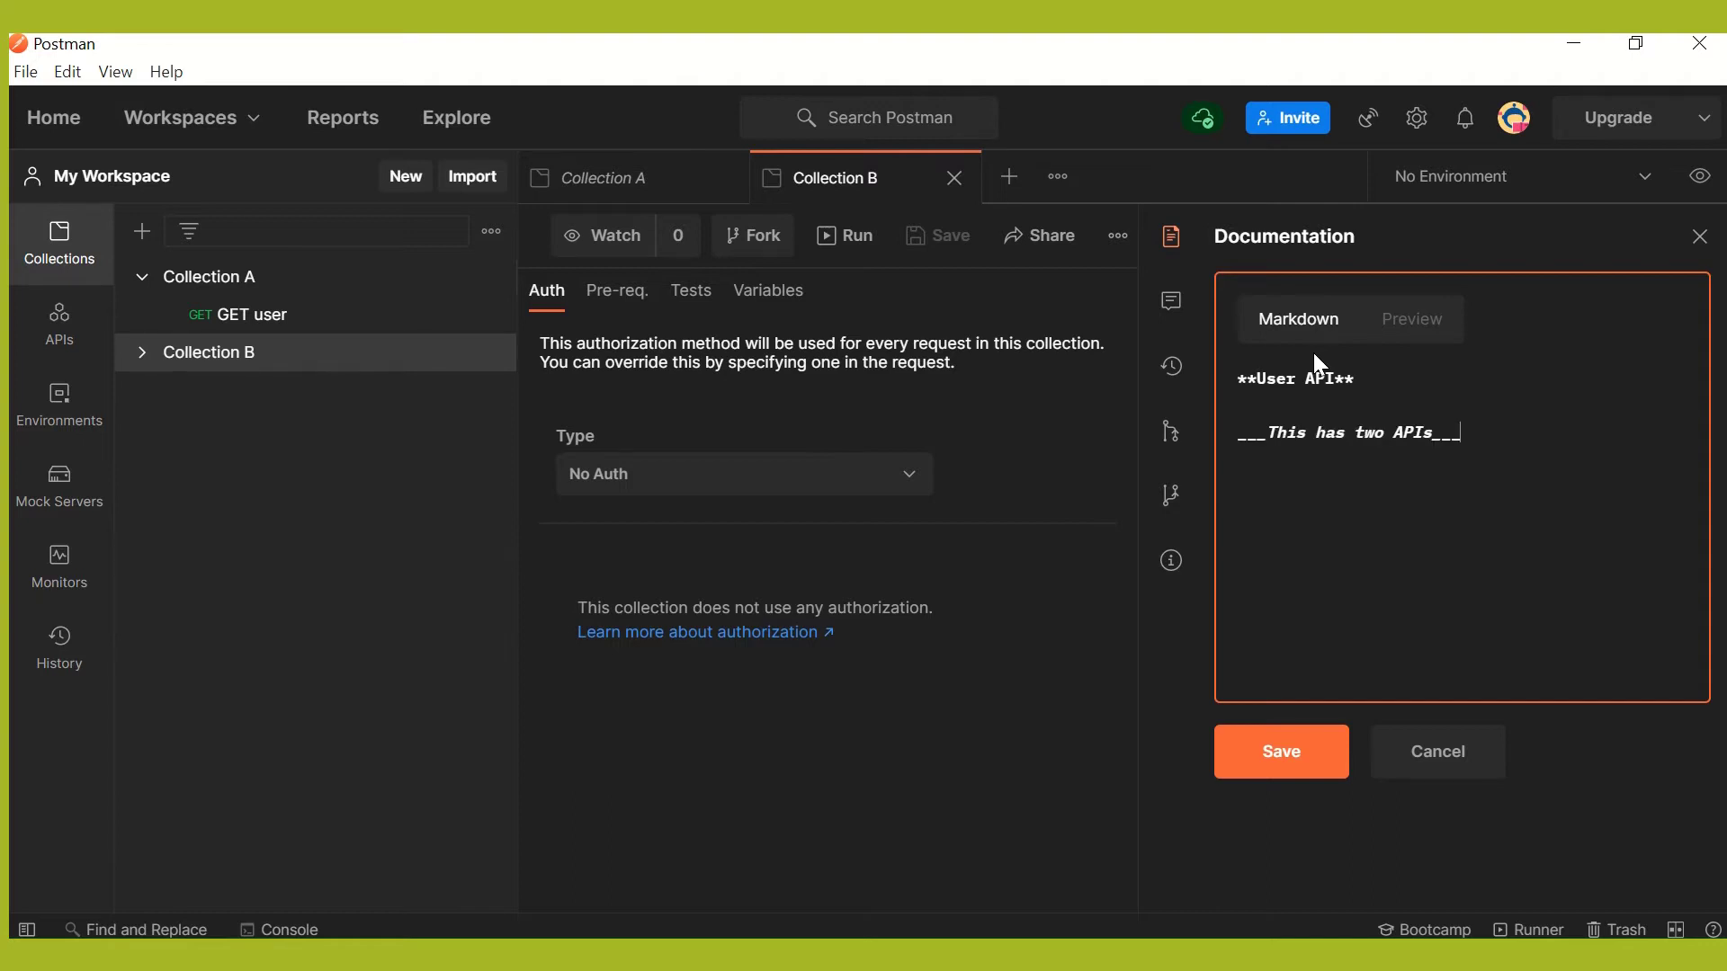
click(1299, 764)
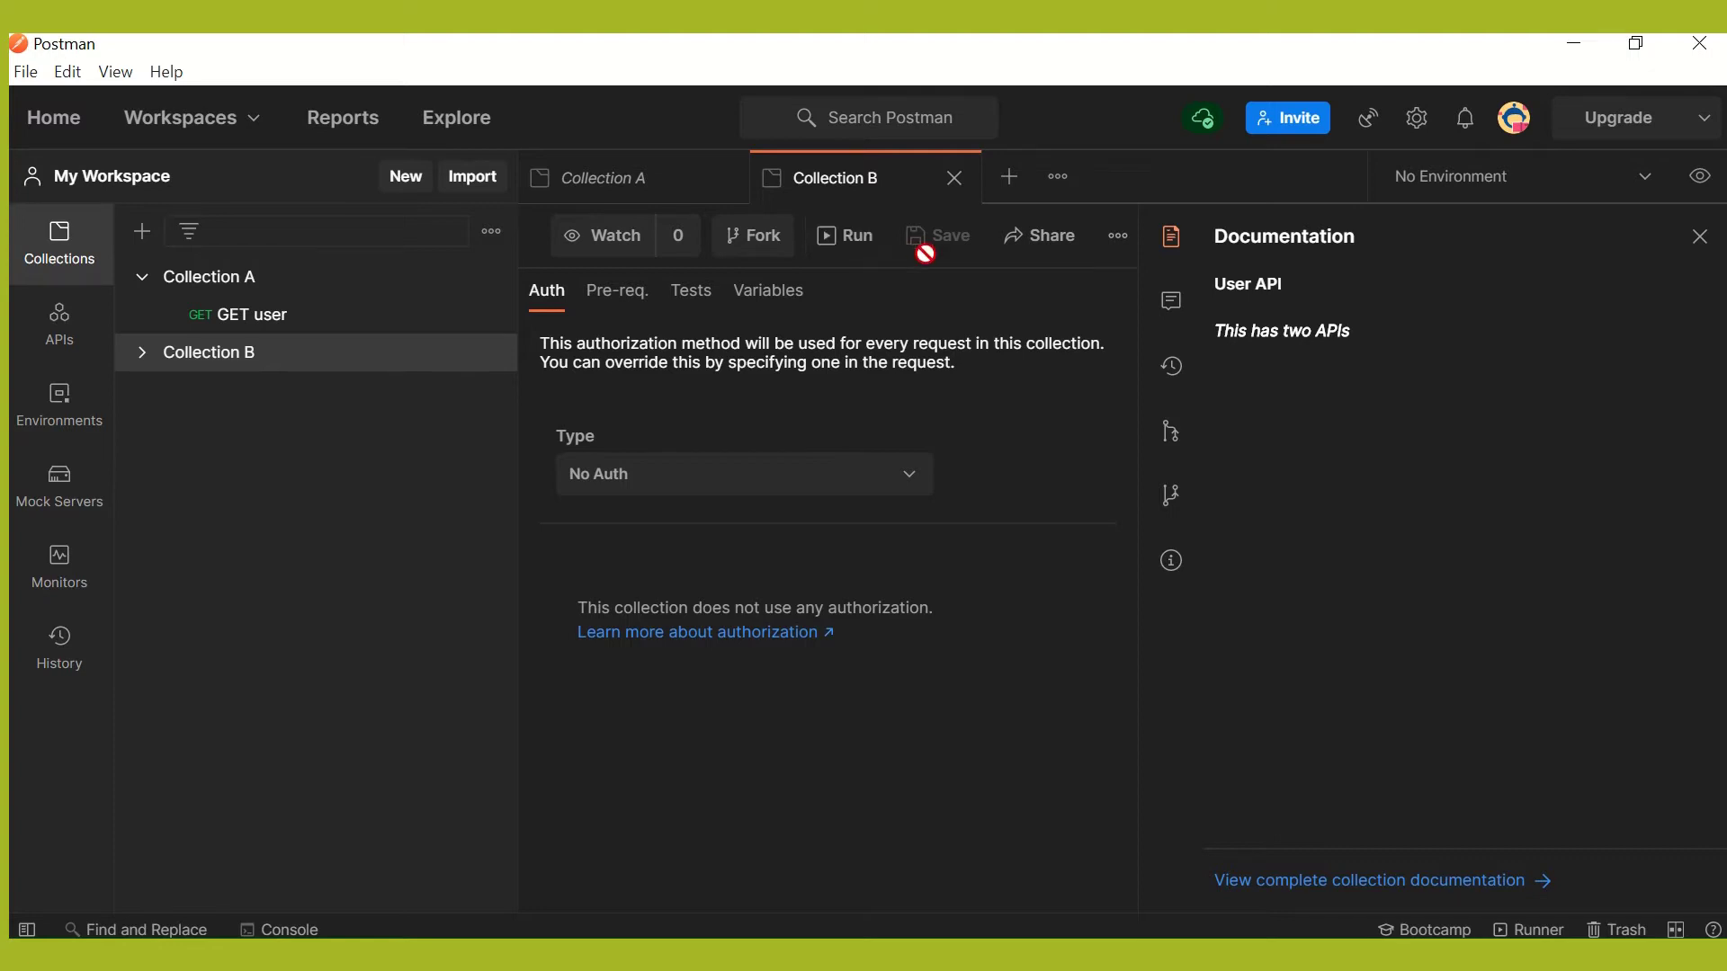
Examine the sharing options for Collection B: to a workspace, via Run in Postman, and by public link.
click(1055, 239)
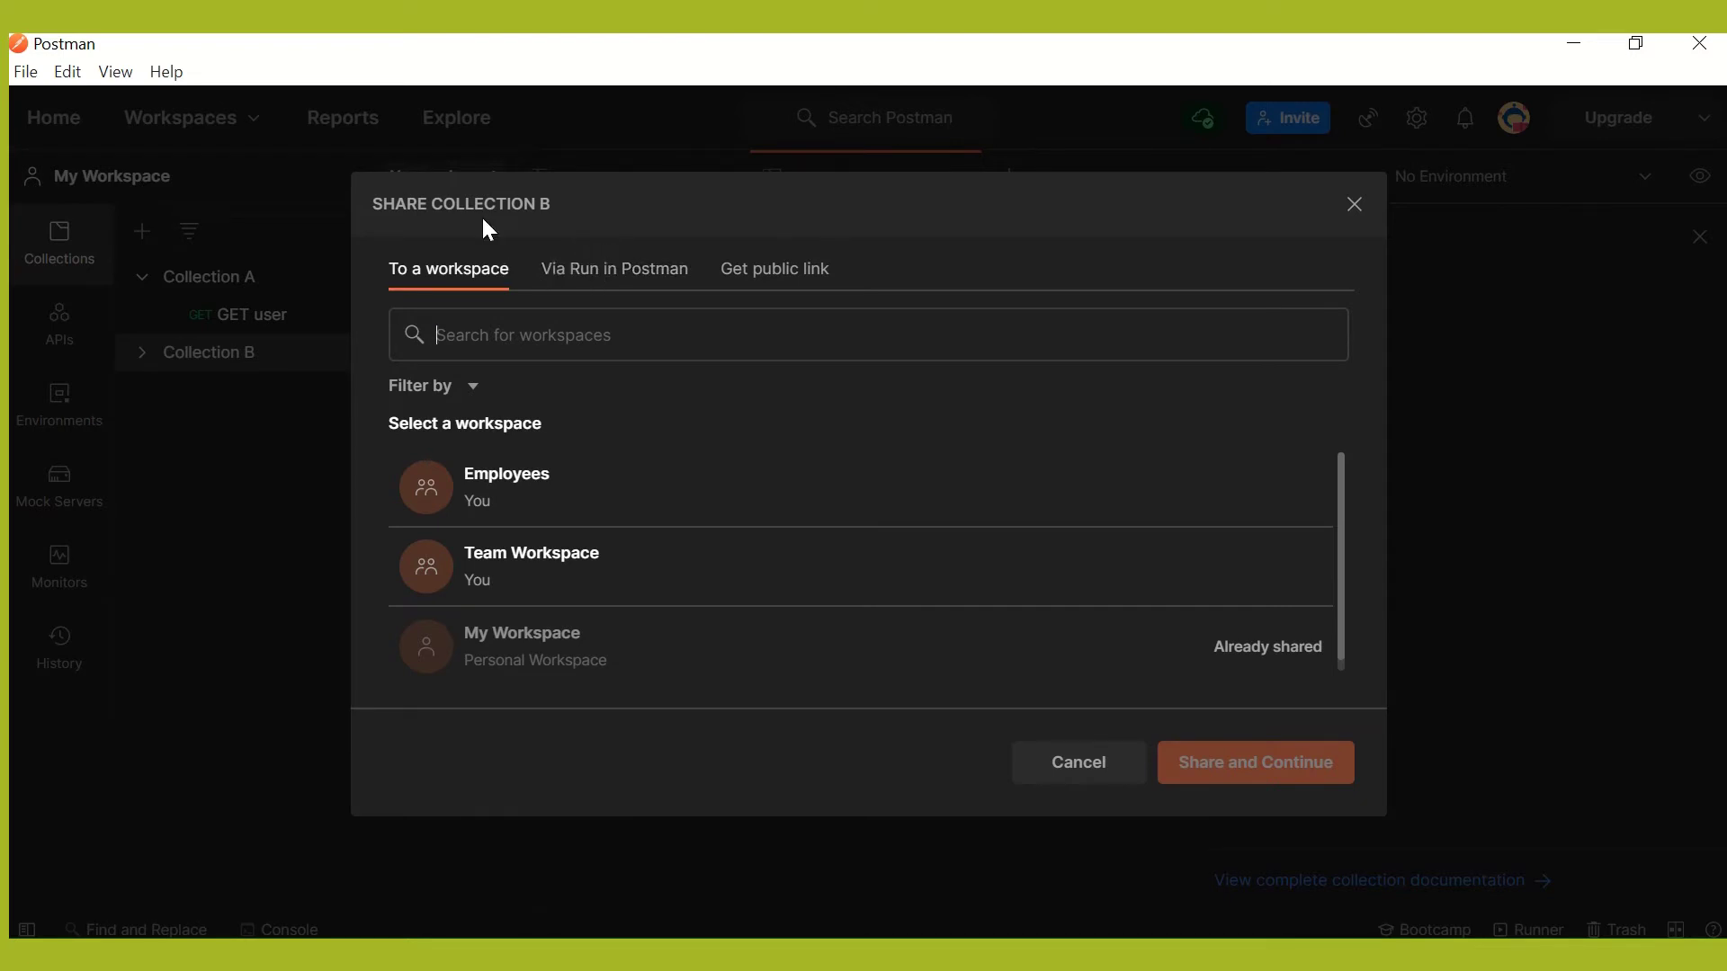
click(576, 274)
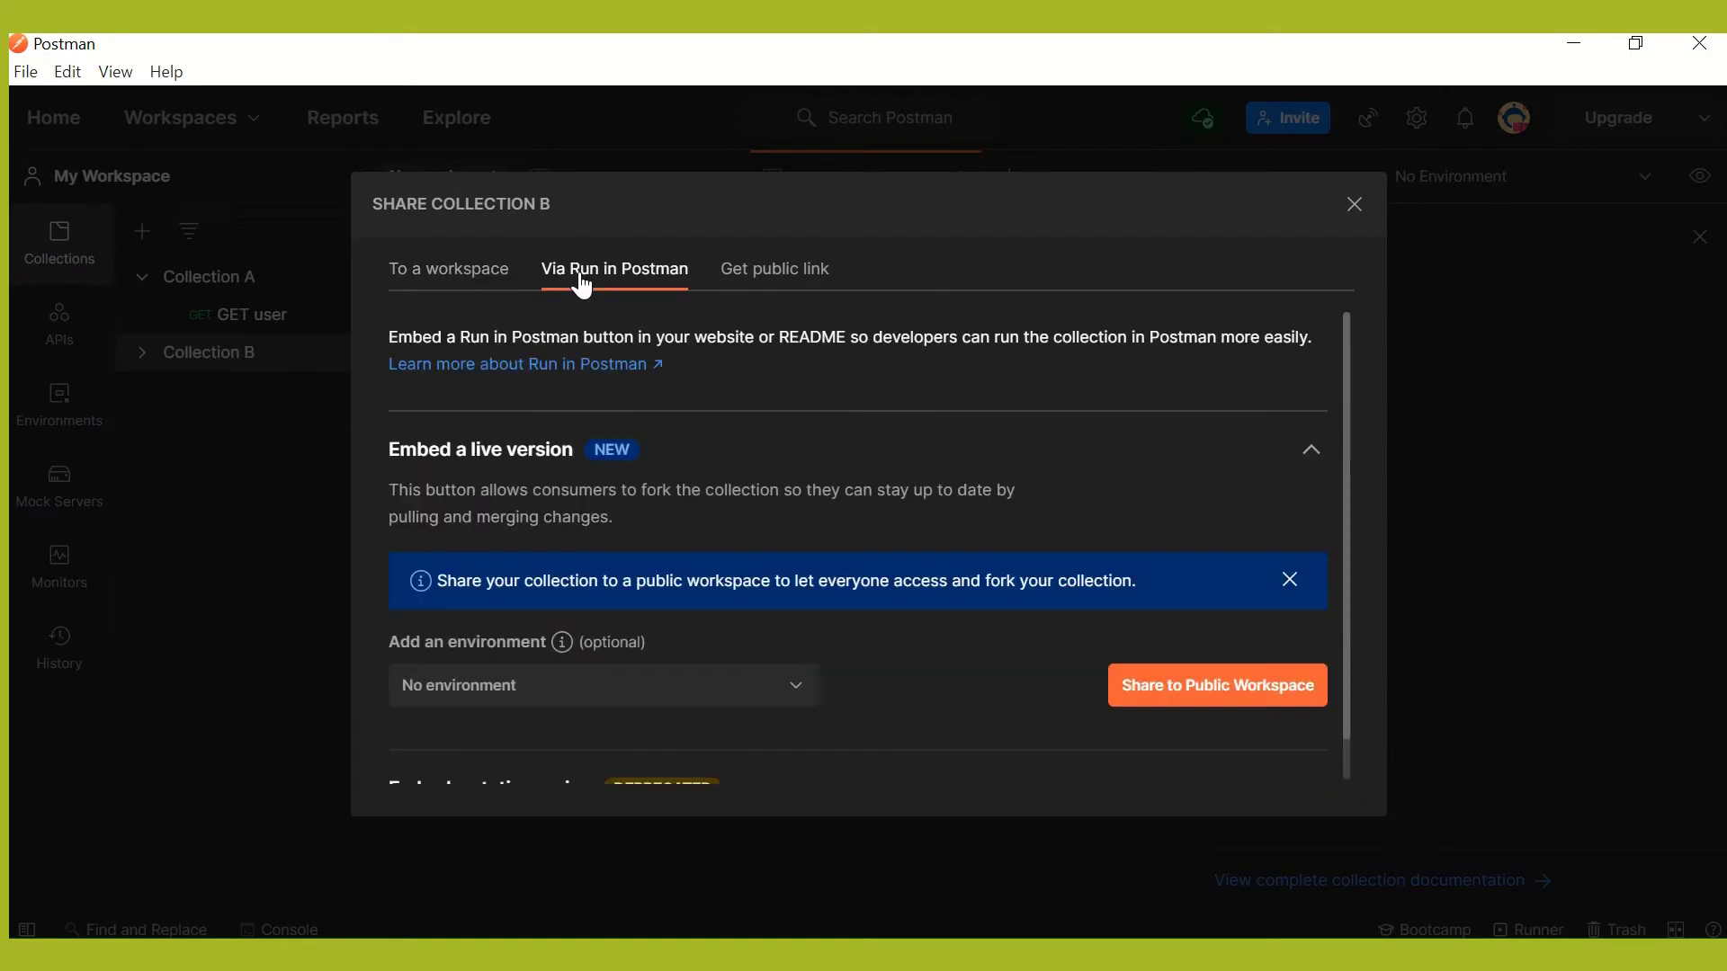
click(787, 276)
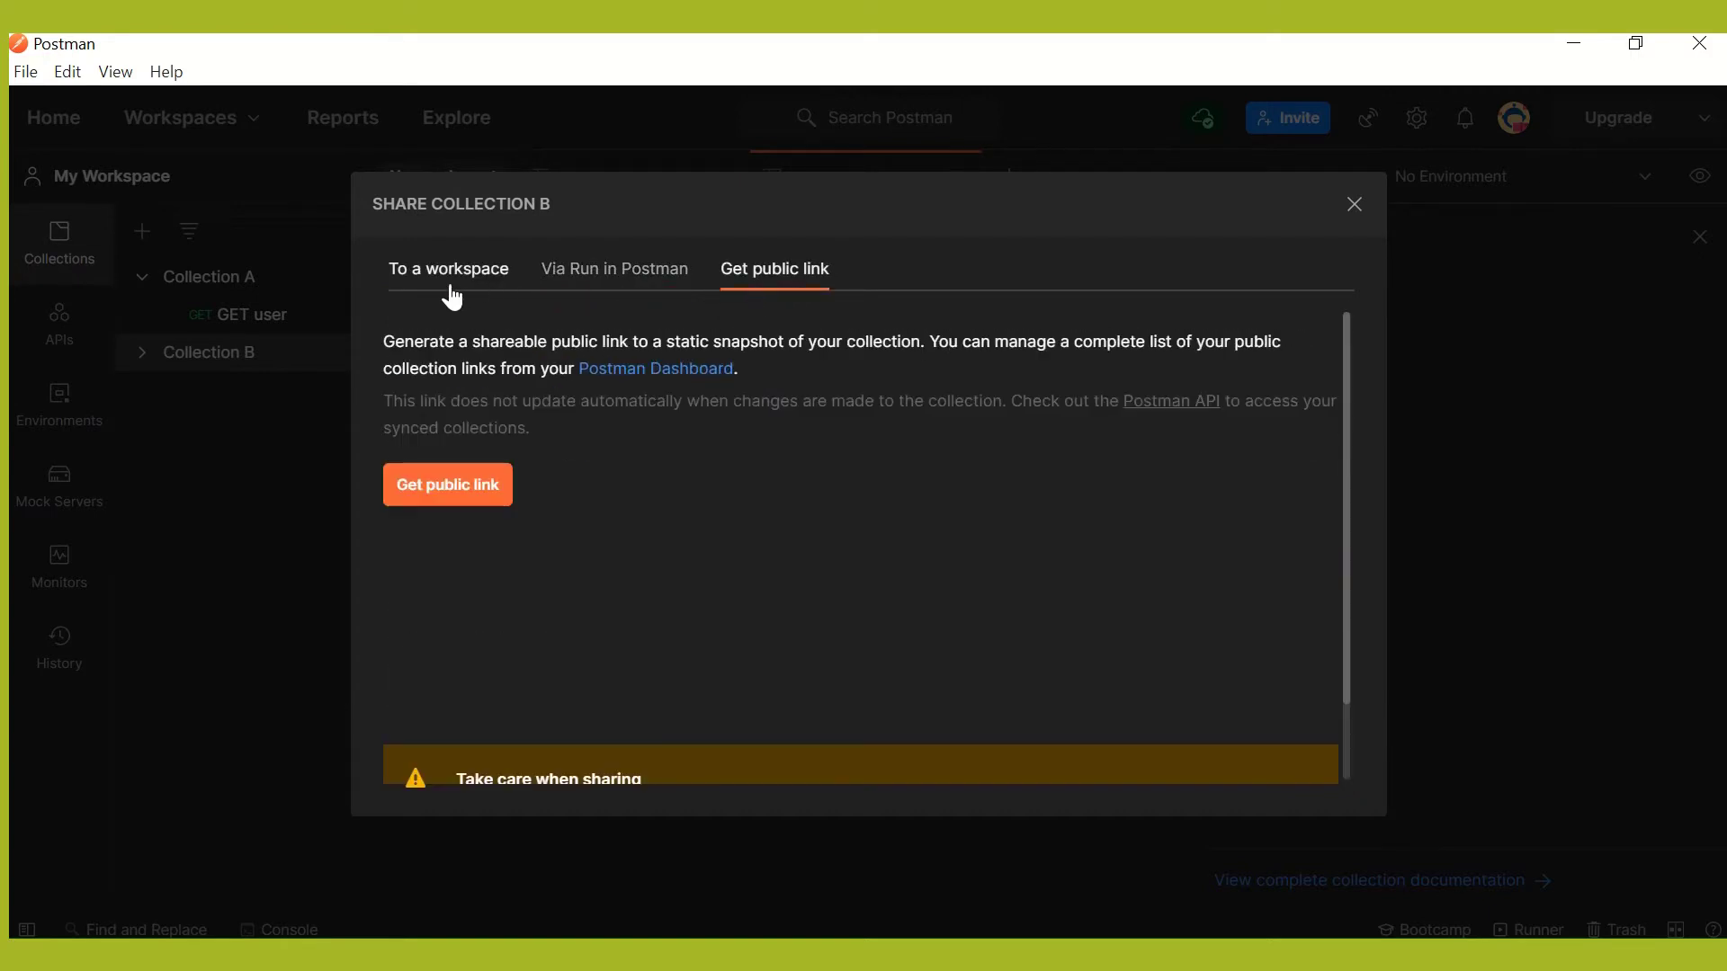
click(1359, 216)
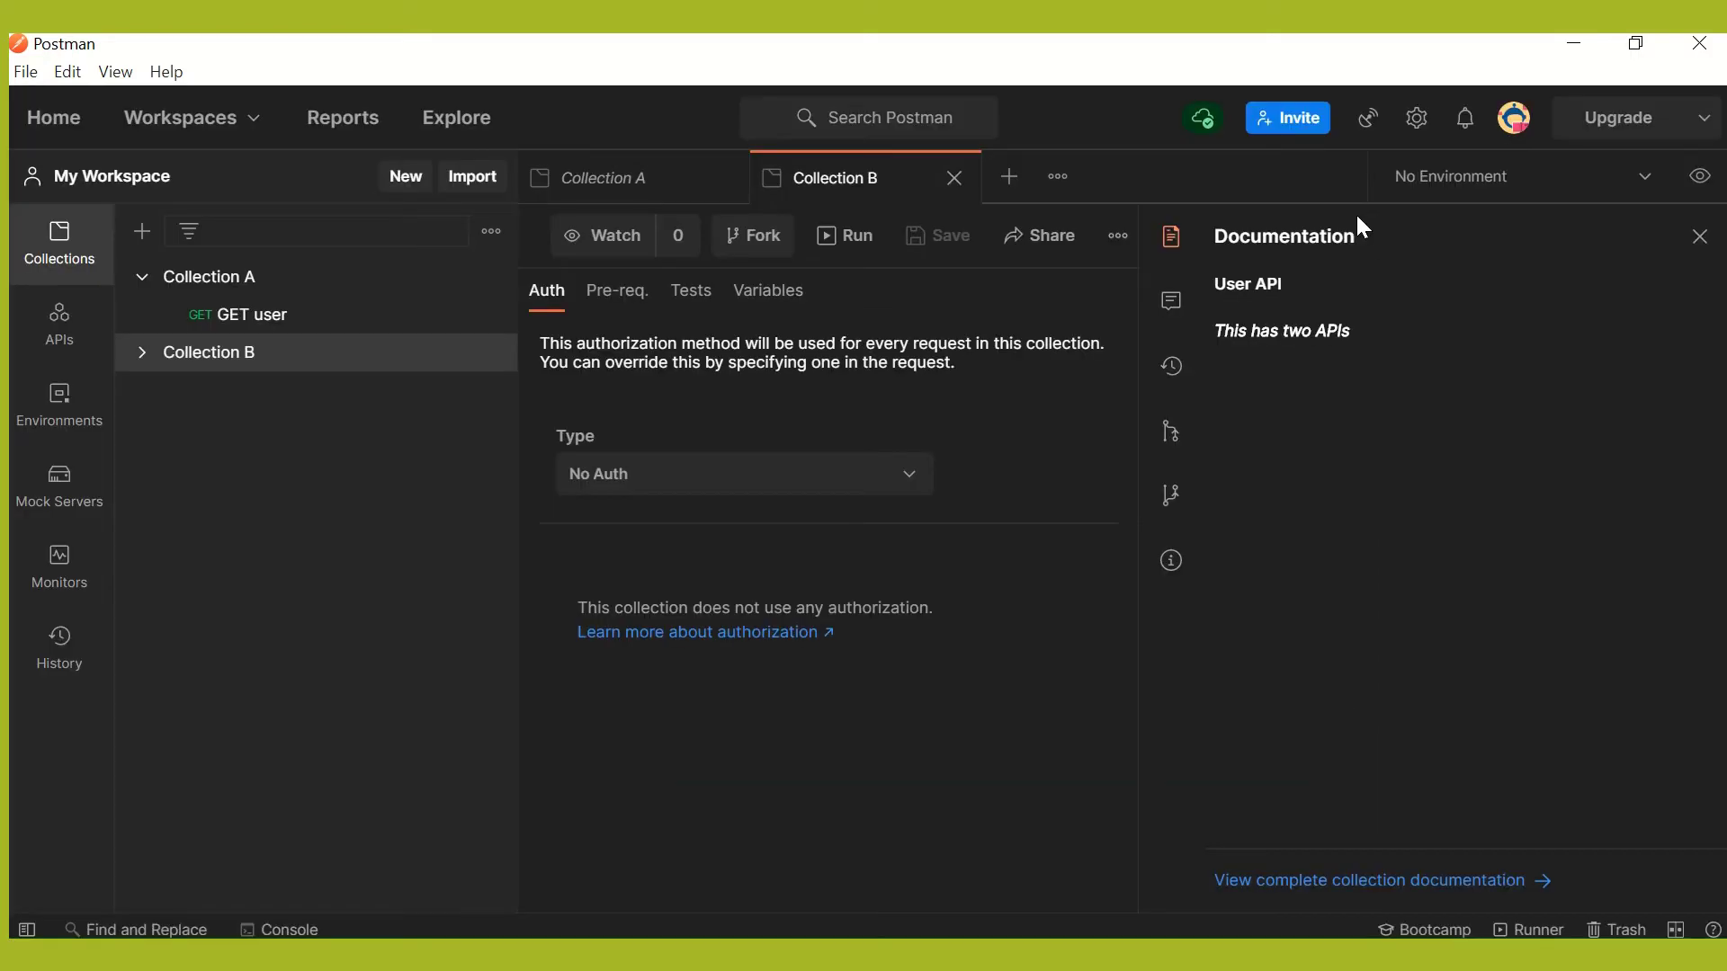
Look through the additional actions available for Collection B.
click(1120, 239)
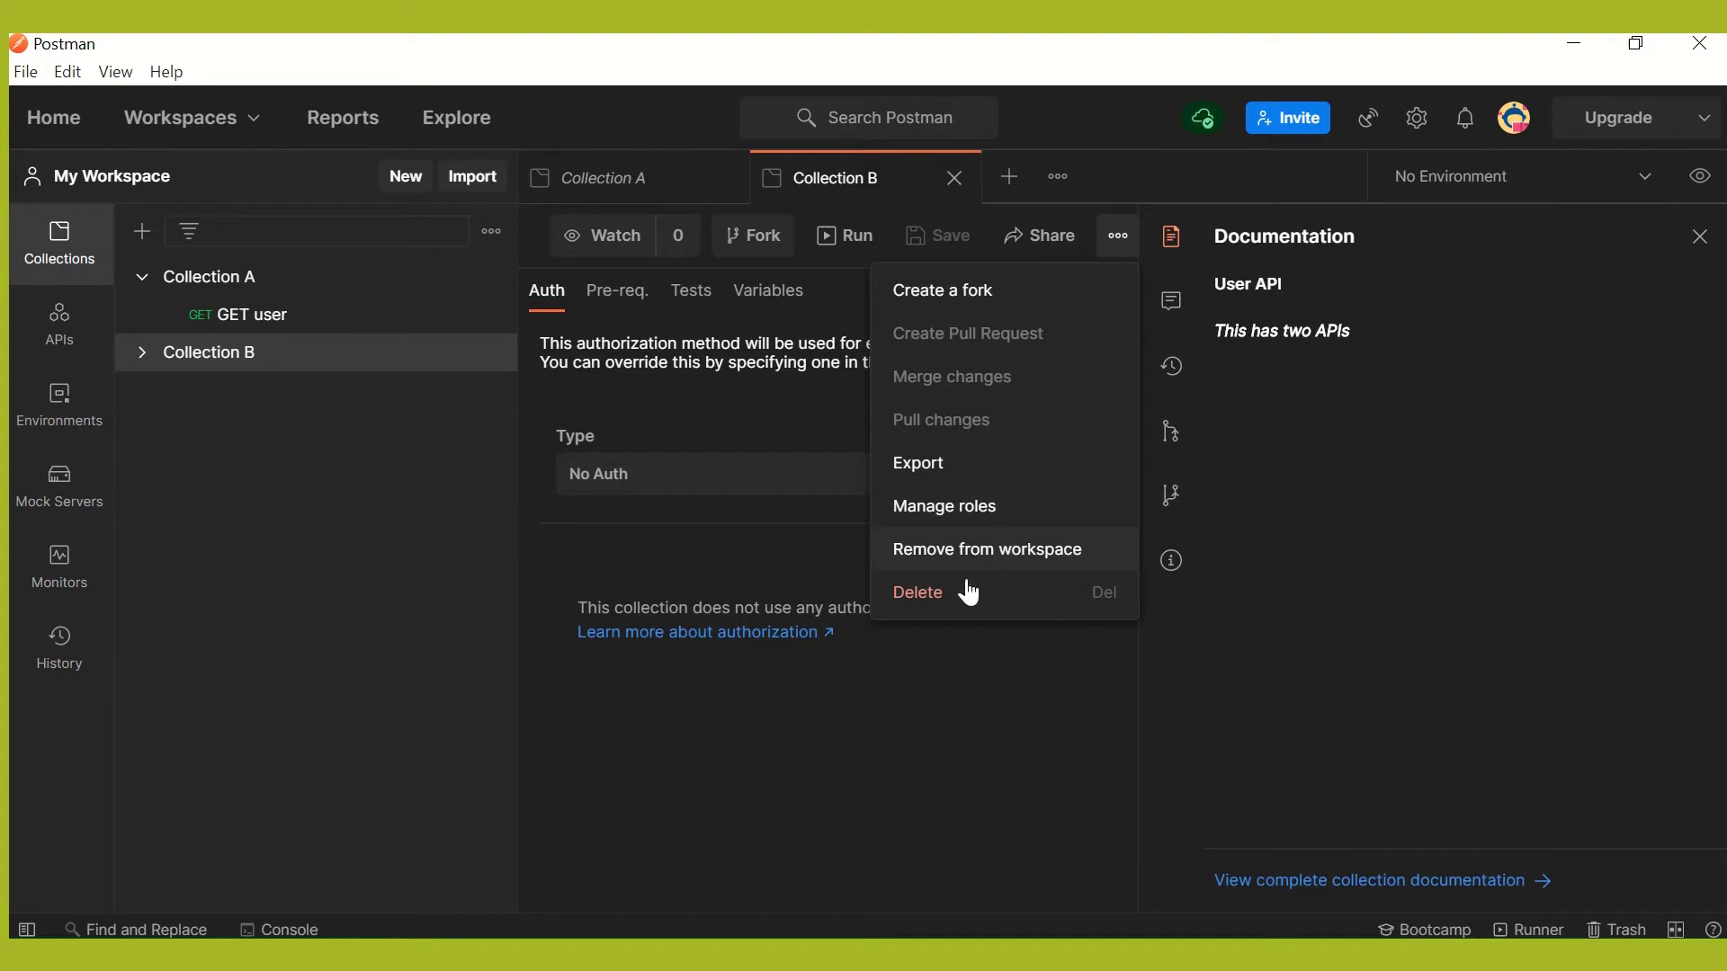
click(916, 725)
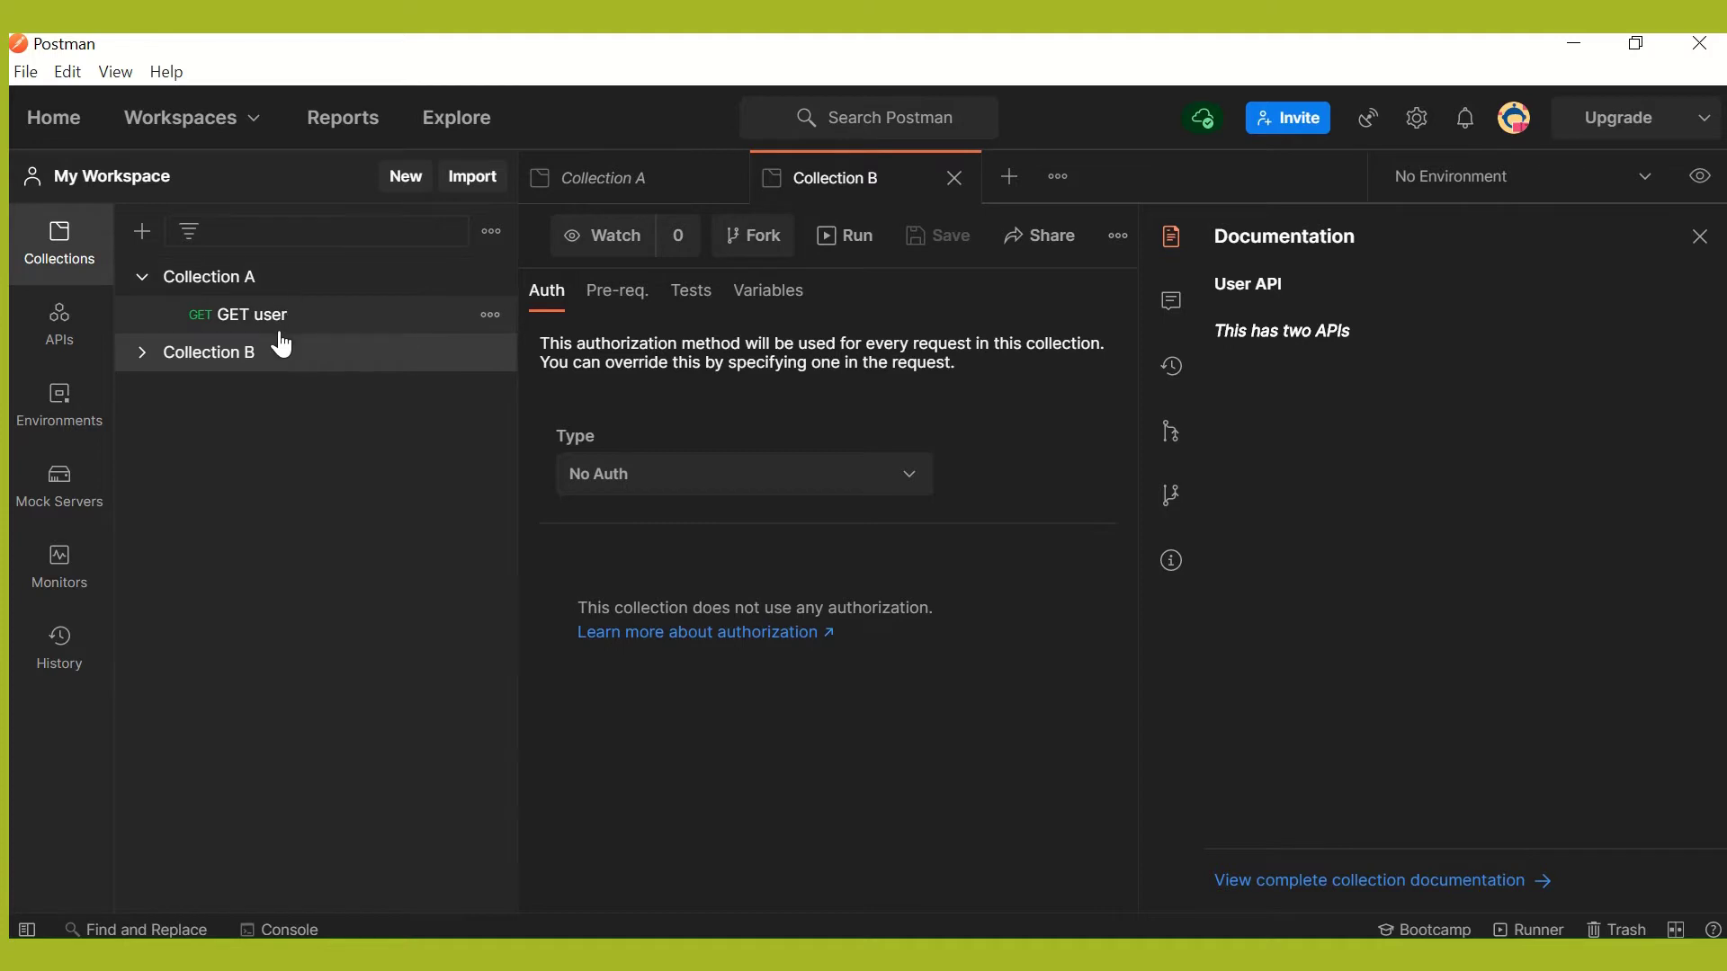
mouse_move(495, 284)
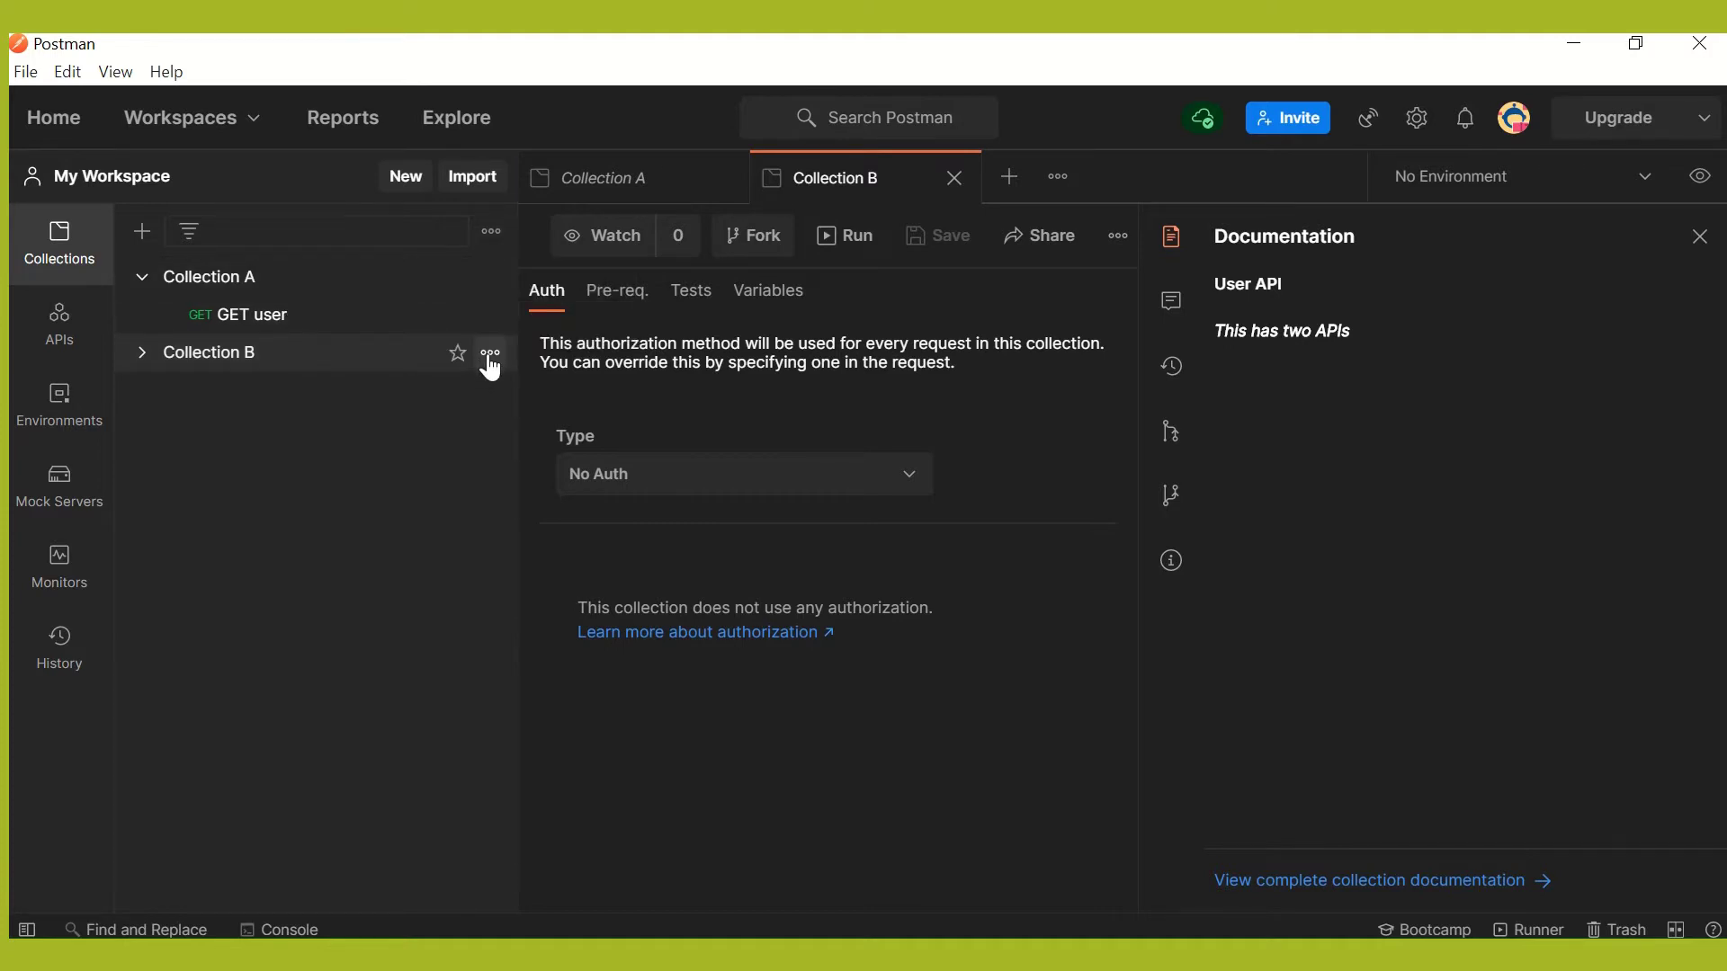
click(490, 355)
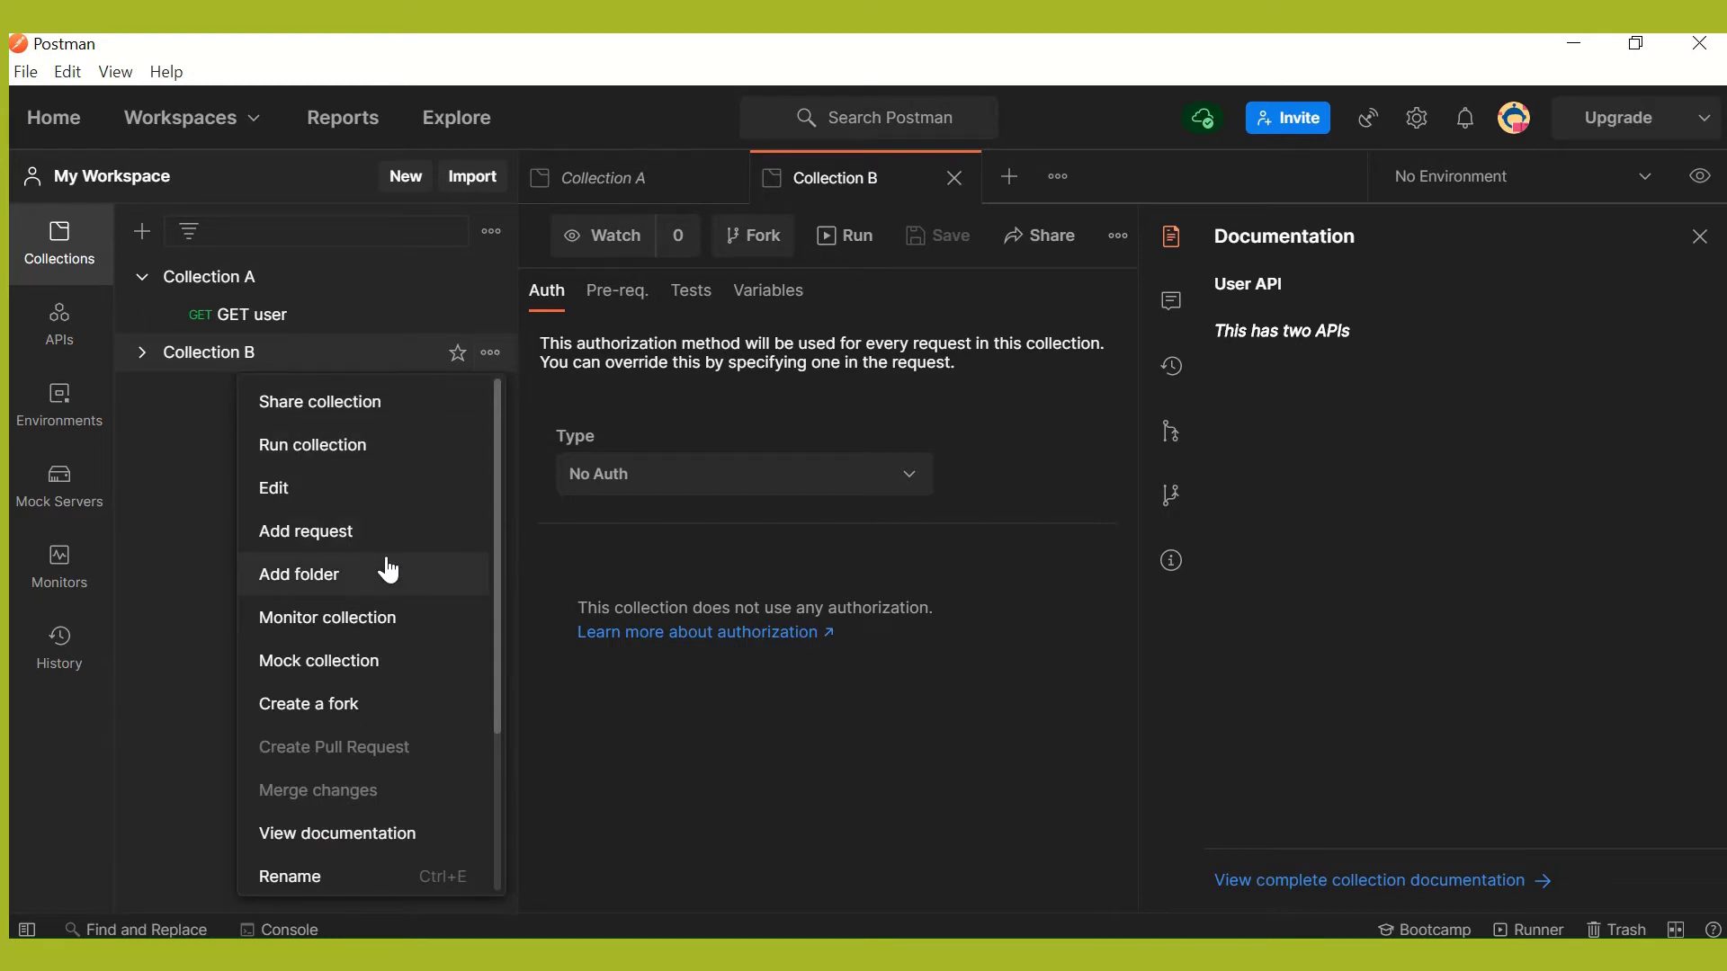
click(168, 479)
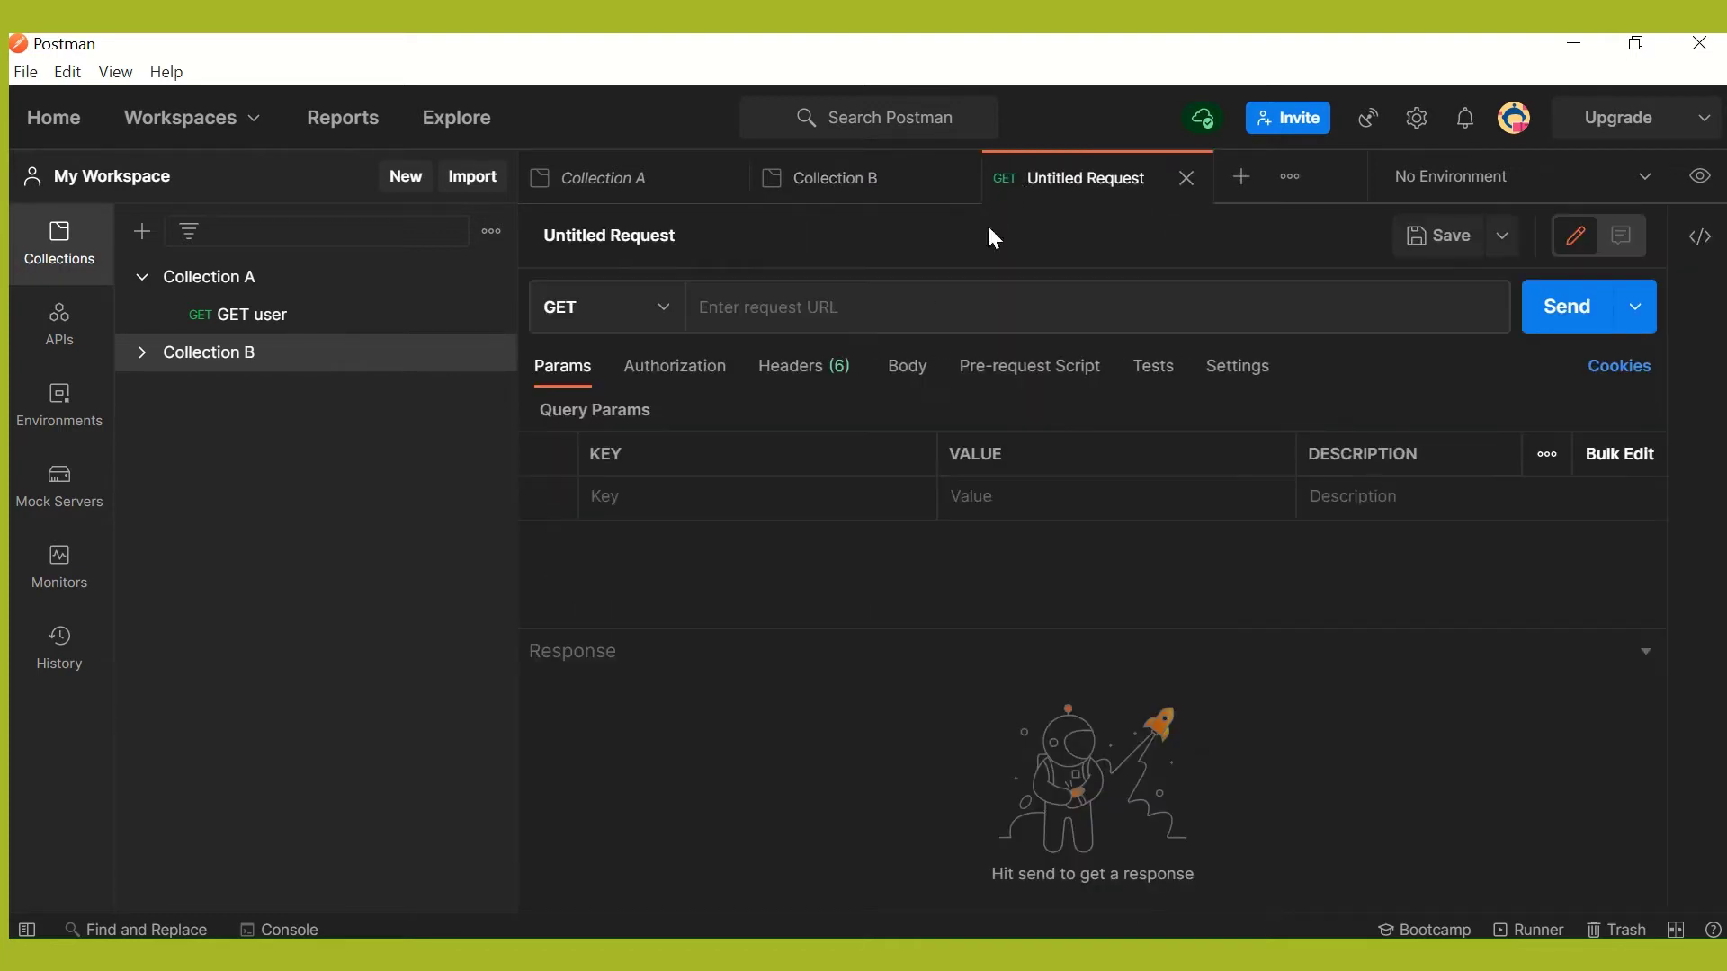
click(295, 314)
drag(1127, 310, 685, 315)
key(ctrl+c)
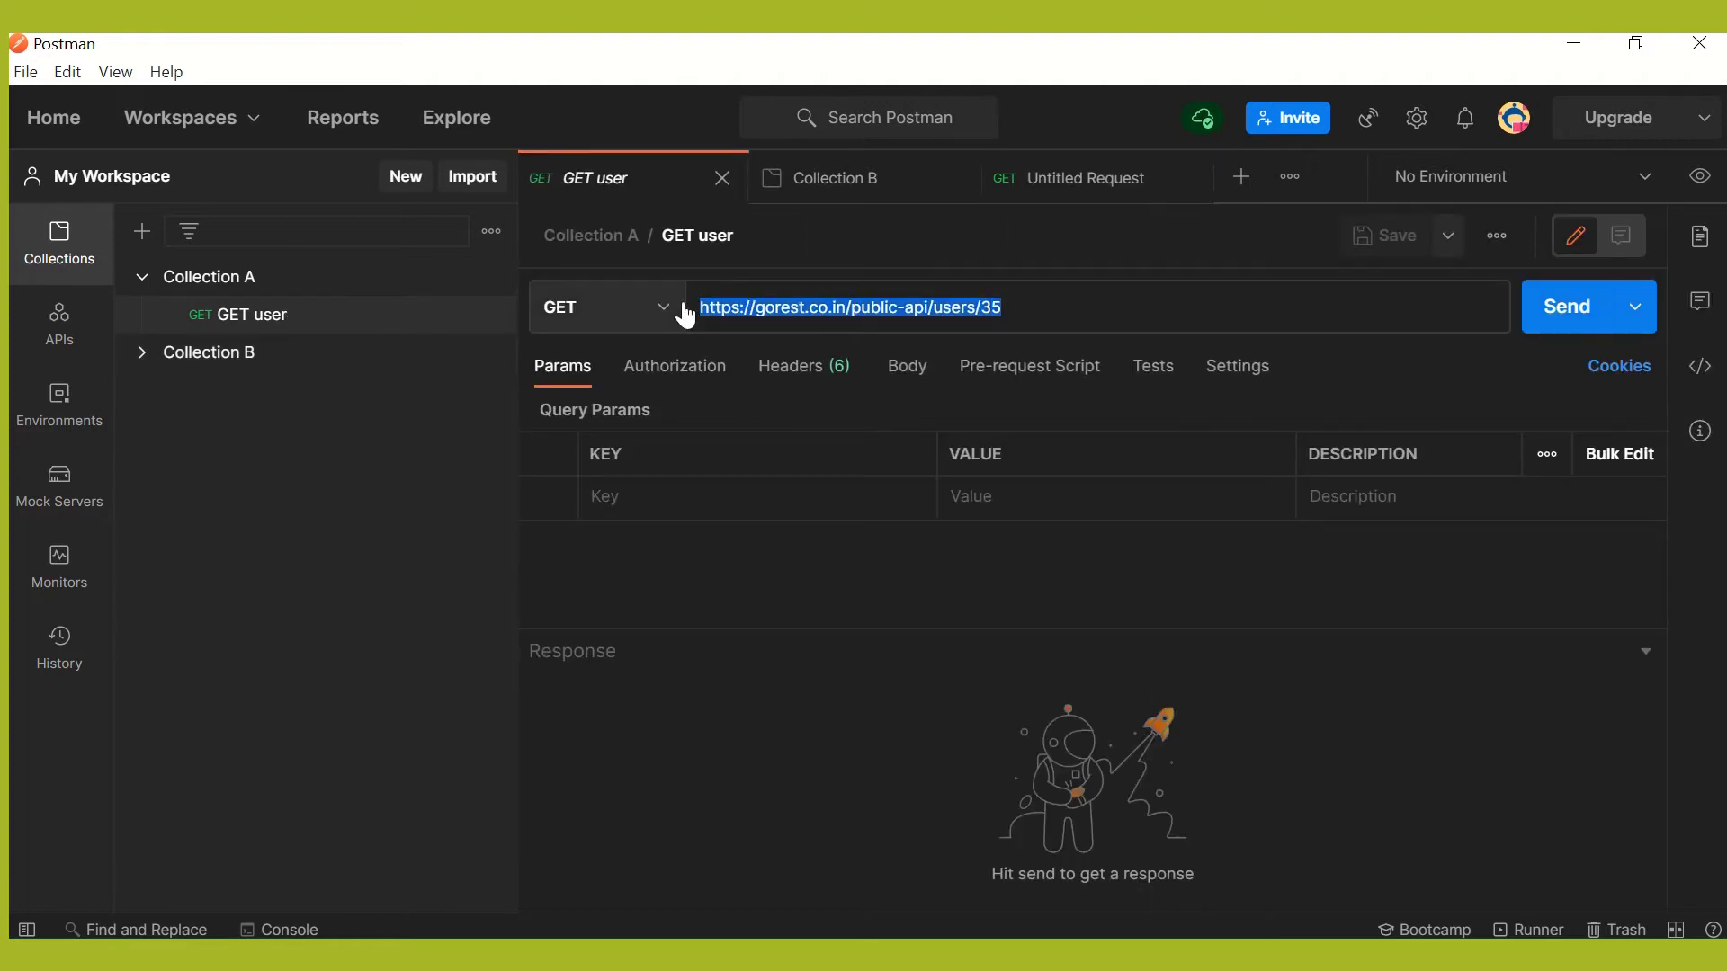
click(1093, 177)
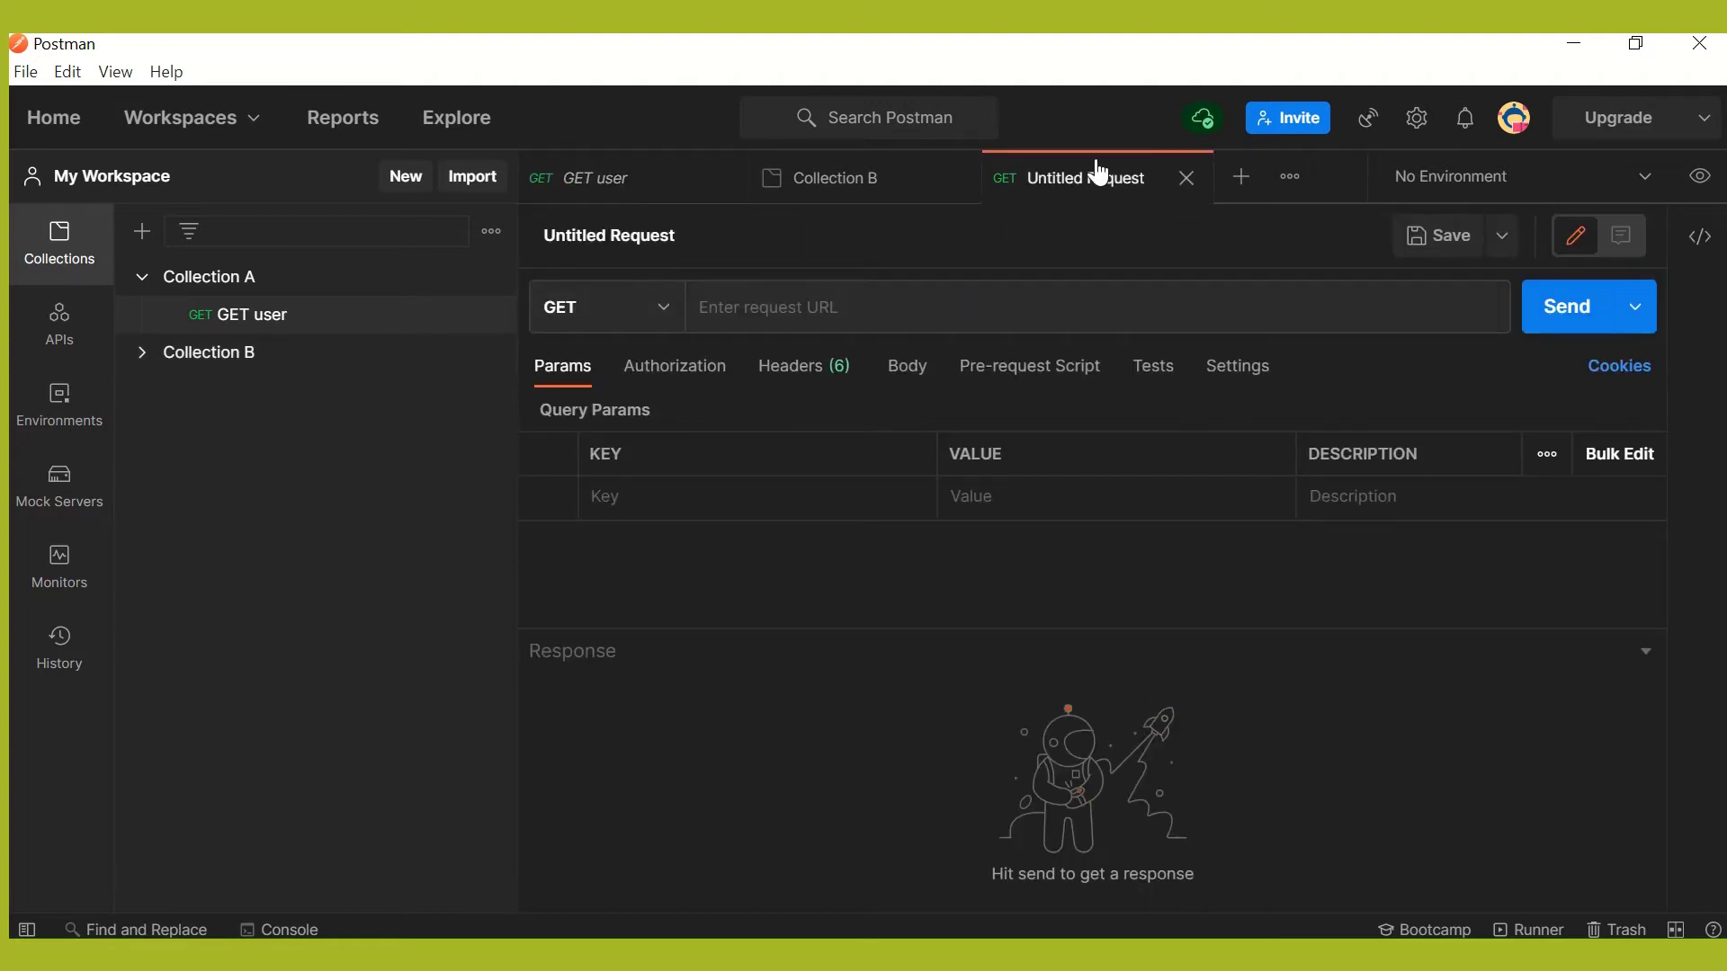
click(805, 320)
key(ctrl+v)
key(BackSpace)
key(BackSpace)
Send the GET request for the users list and examine the user records in the JSON response body.
click(1565, 322)
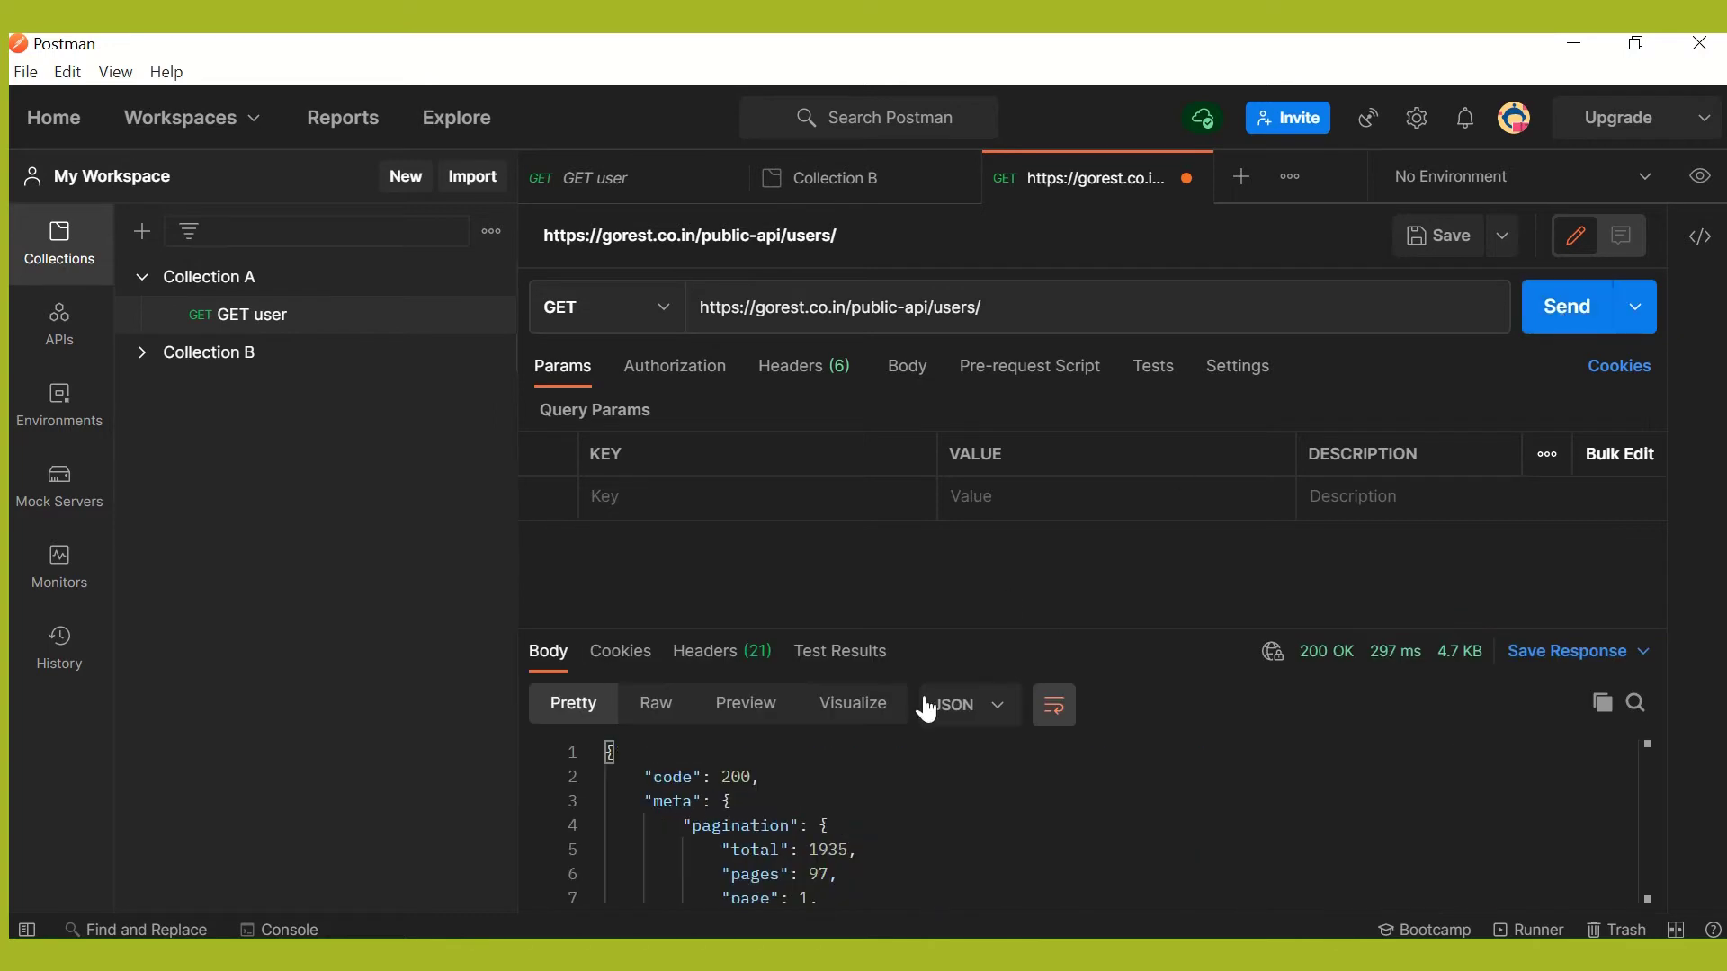
scroll(940, 824, down, 4)
scroll(1103, 845, down, 15)
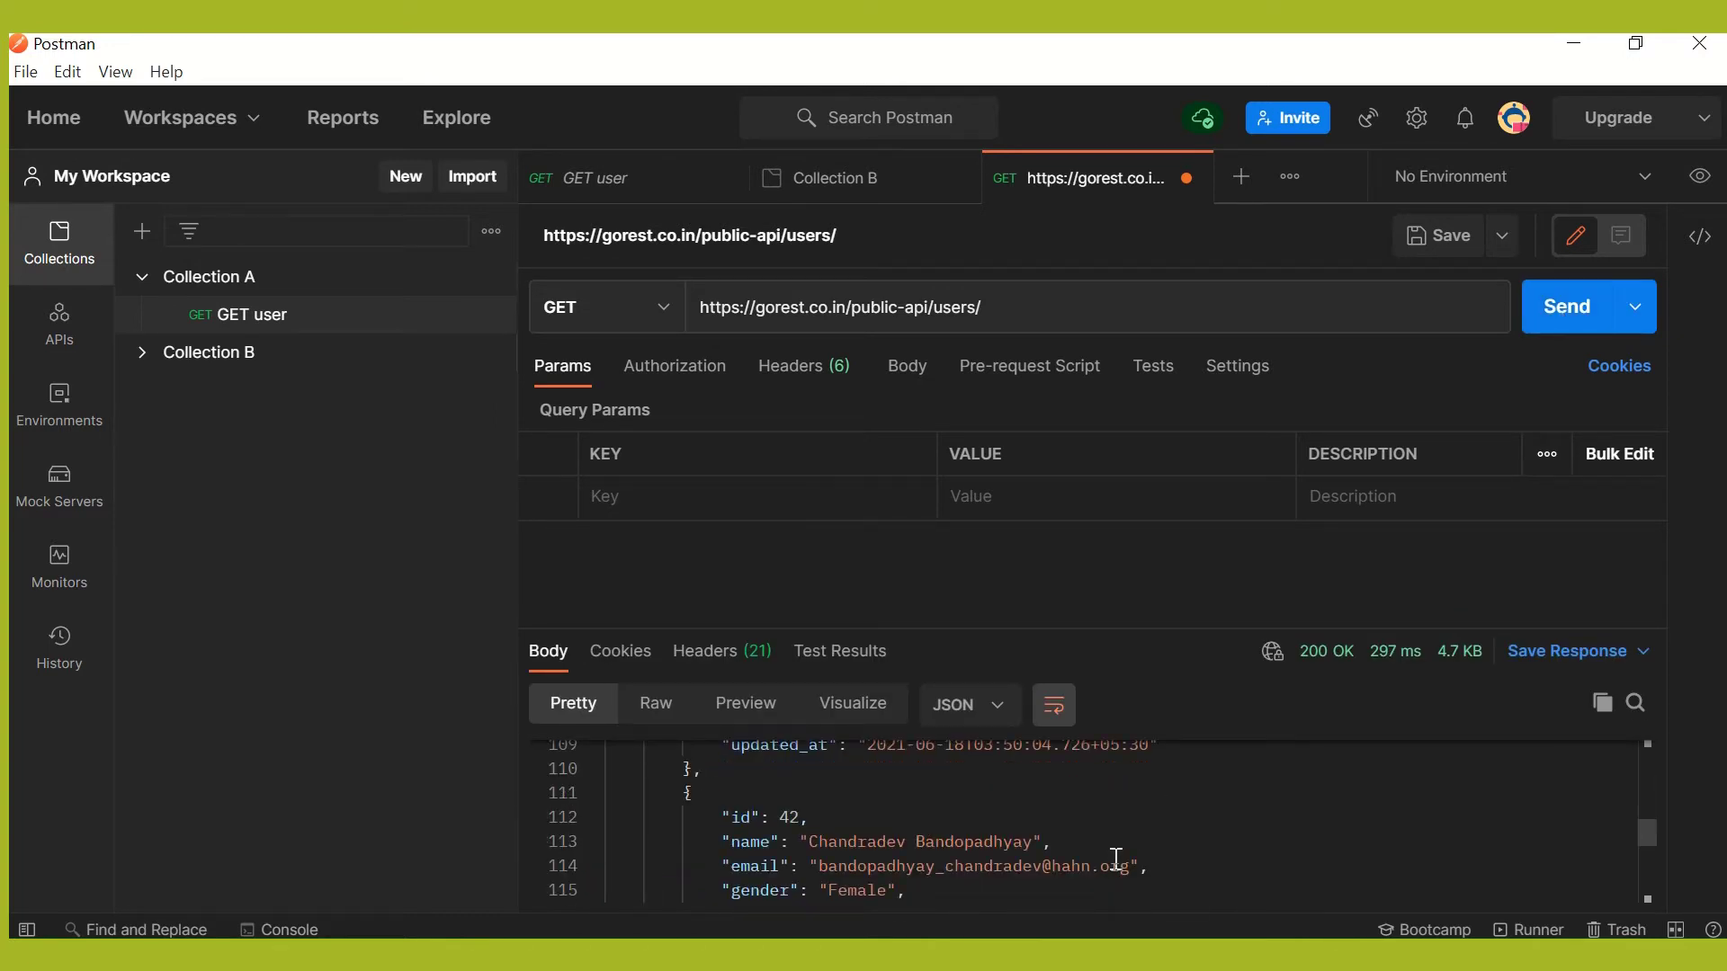
scroll(1115, 859, up, 3)
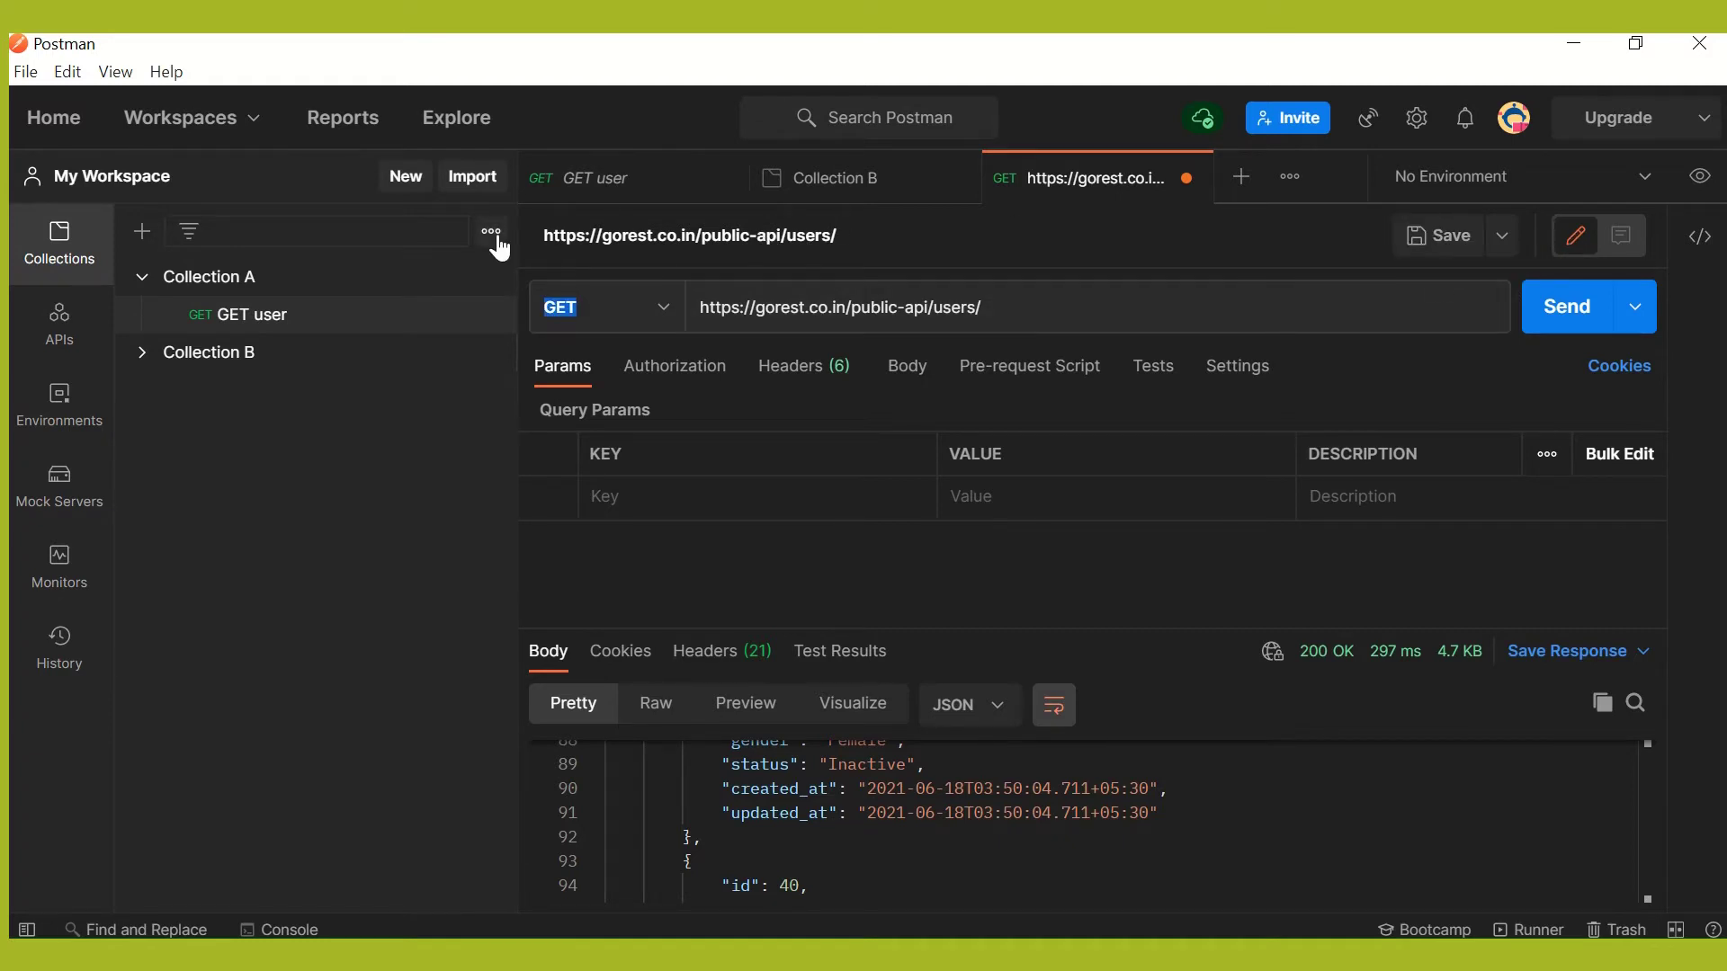
Save the users list request as "GET UserList" in Collection B.
click(1446, 250)
drag(925, 320, 500, 319)
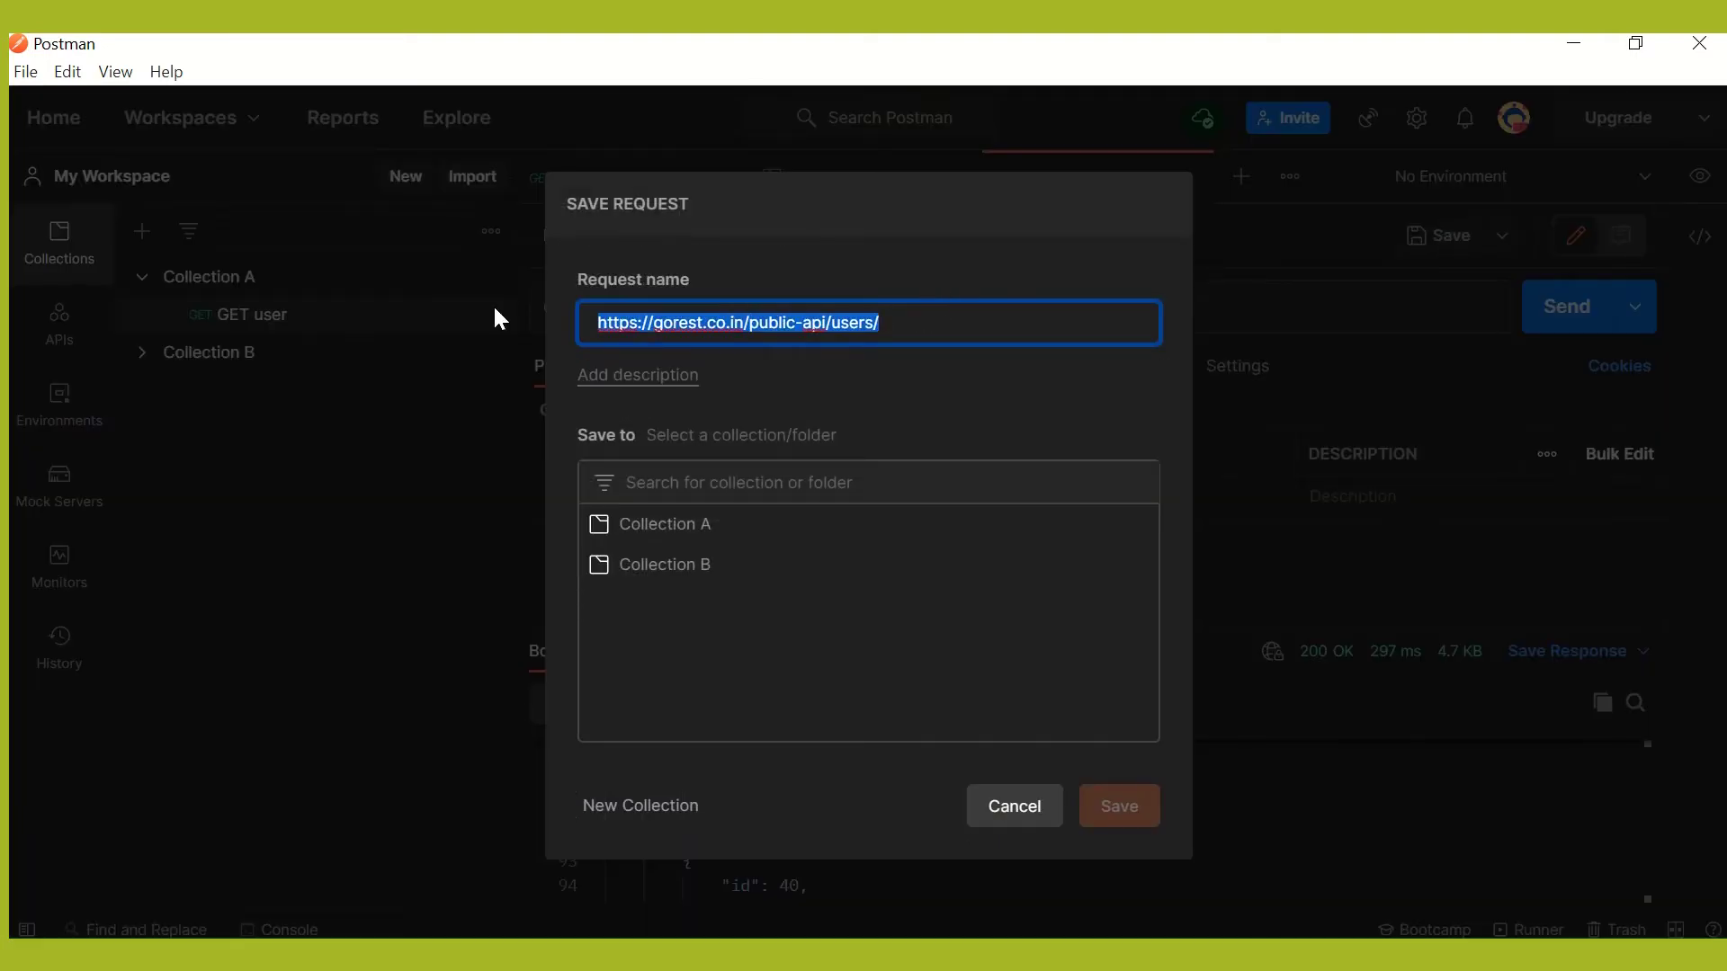
key(BackSpace)
text(GET U)
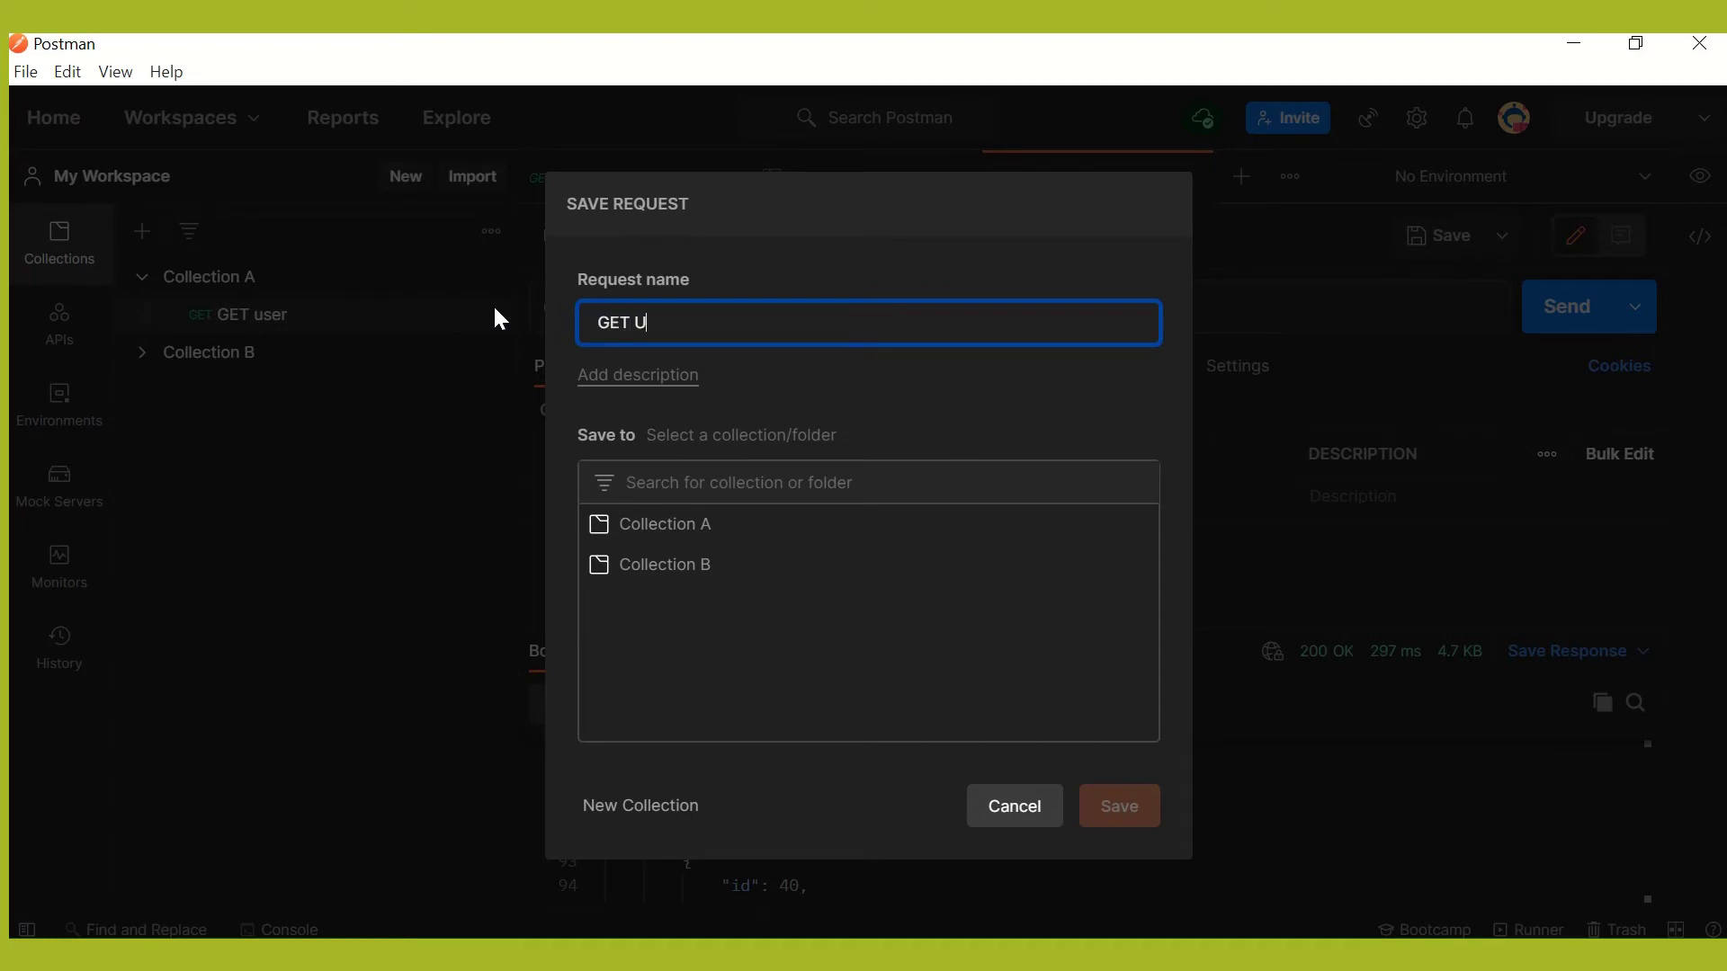
text(serList)
click(640, 567)
click(1126, 814)
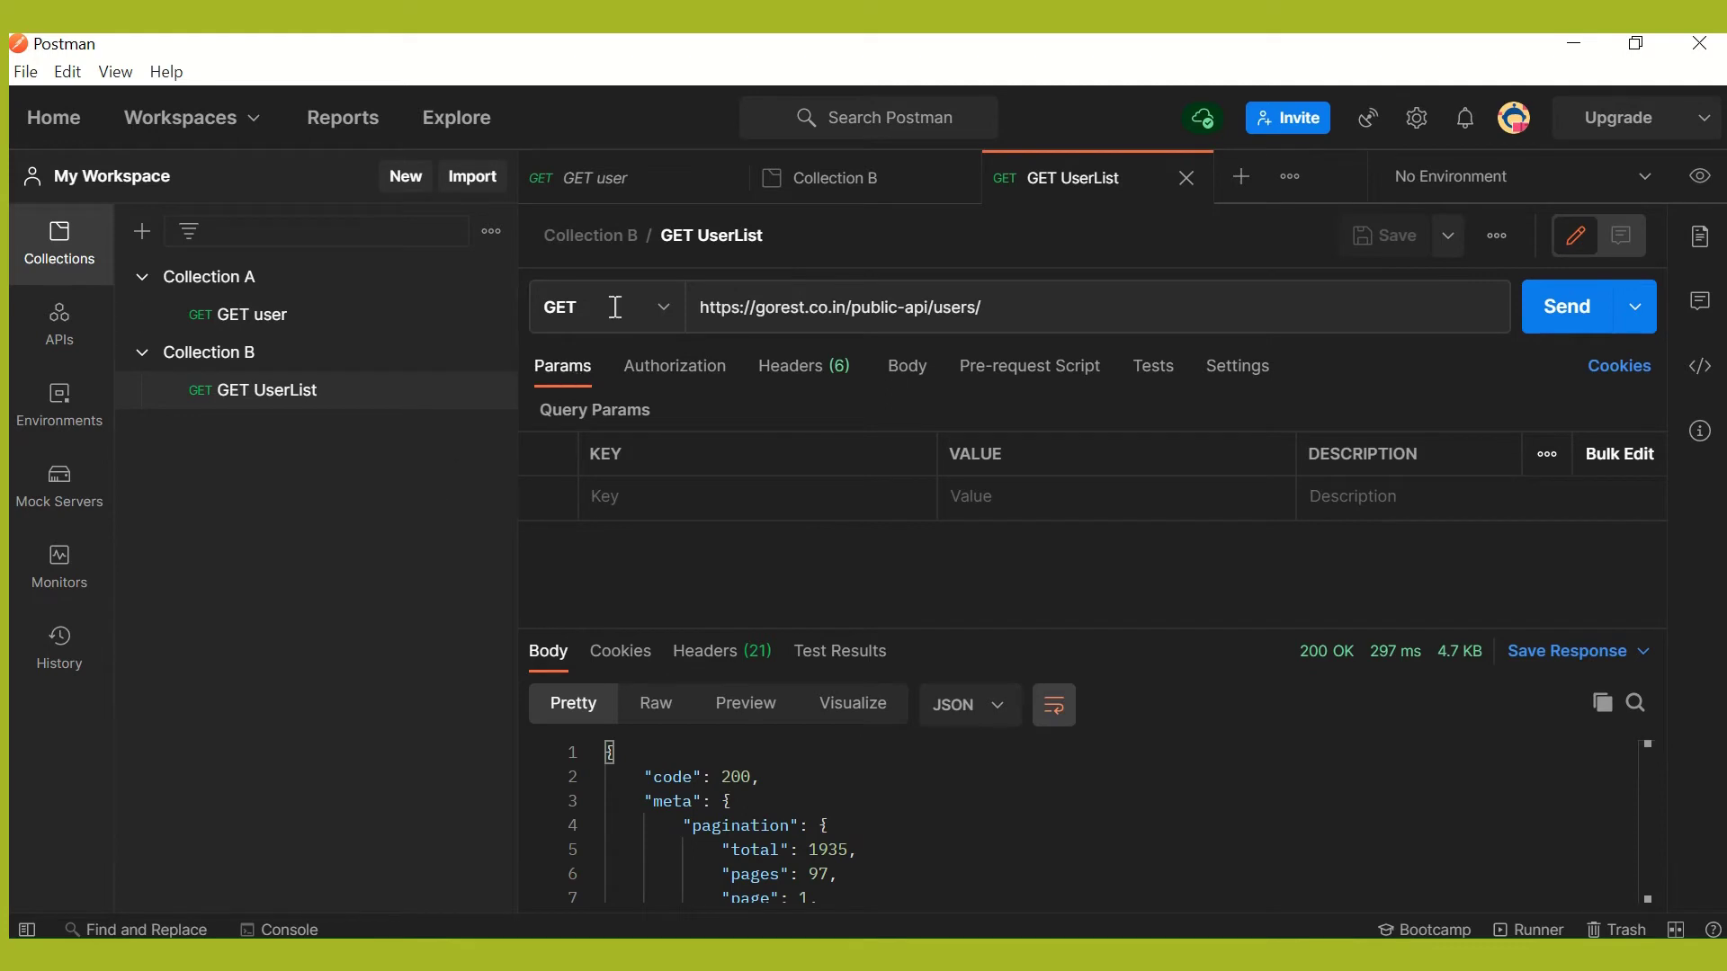
Save a copy of Collection A's GET user request in Collection B, keeping the name "GET user".
click(657, 190)
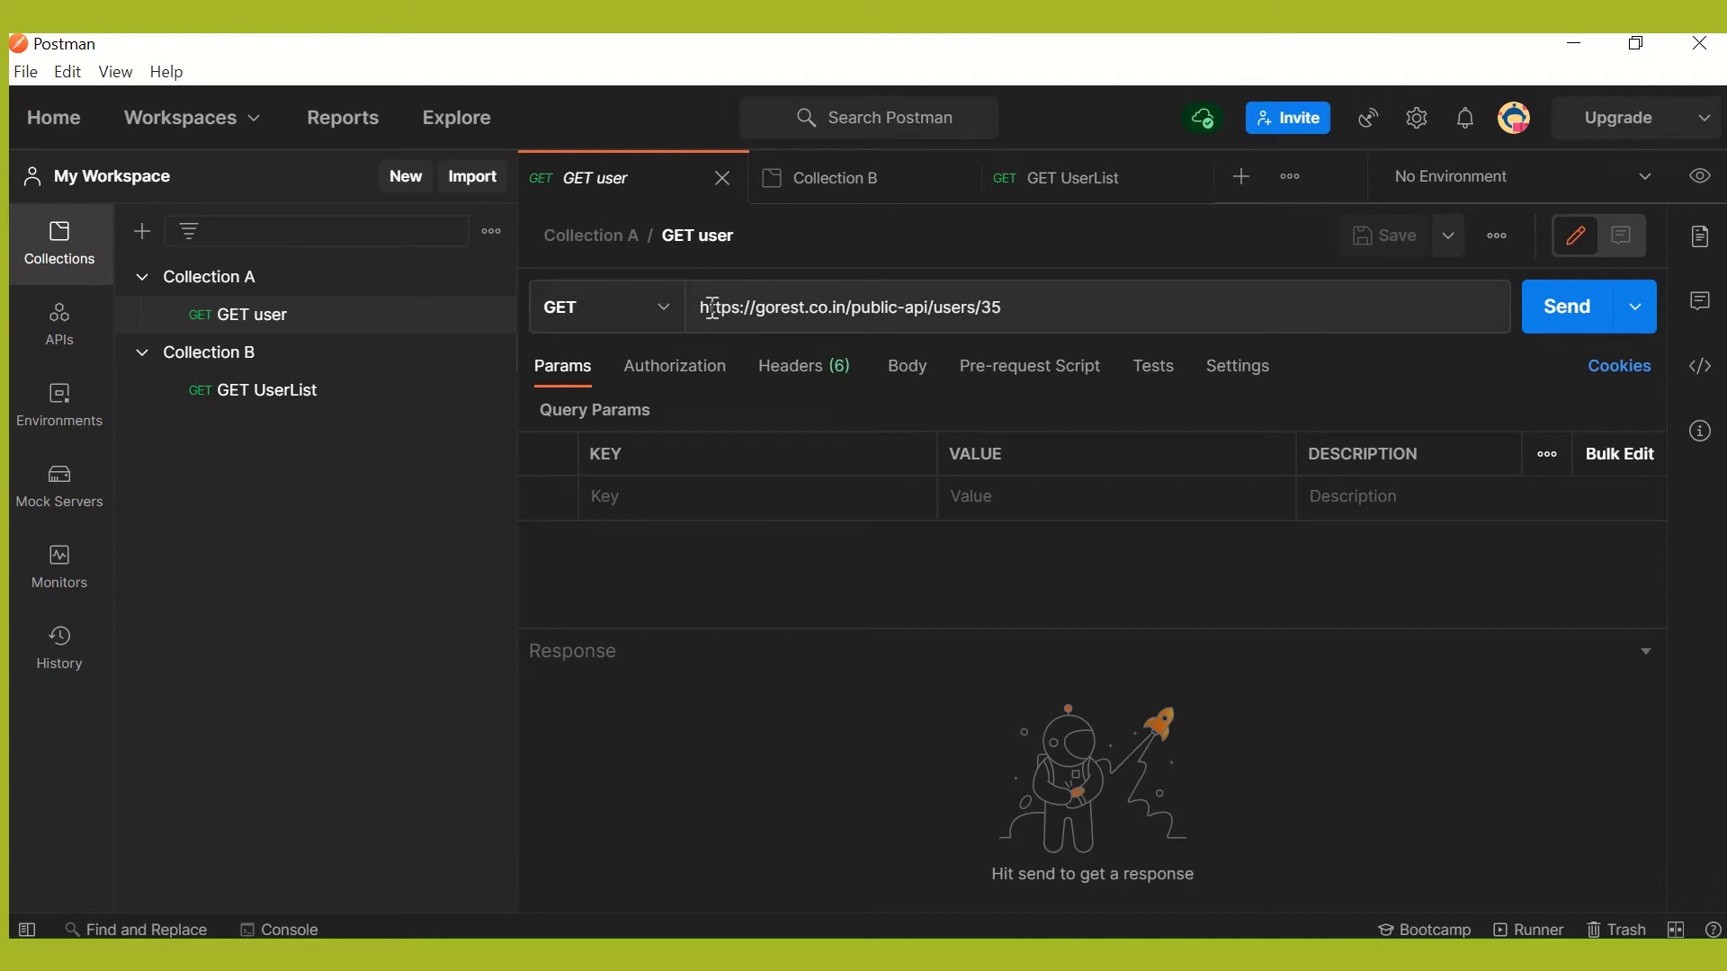
click(1450, 243)
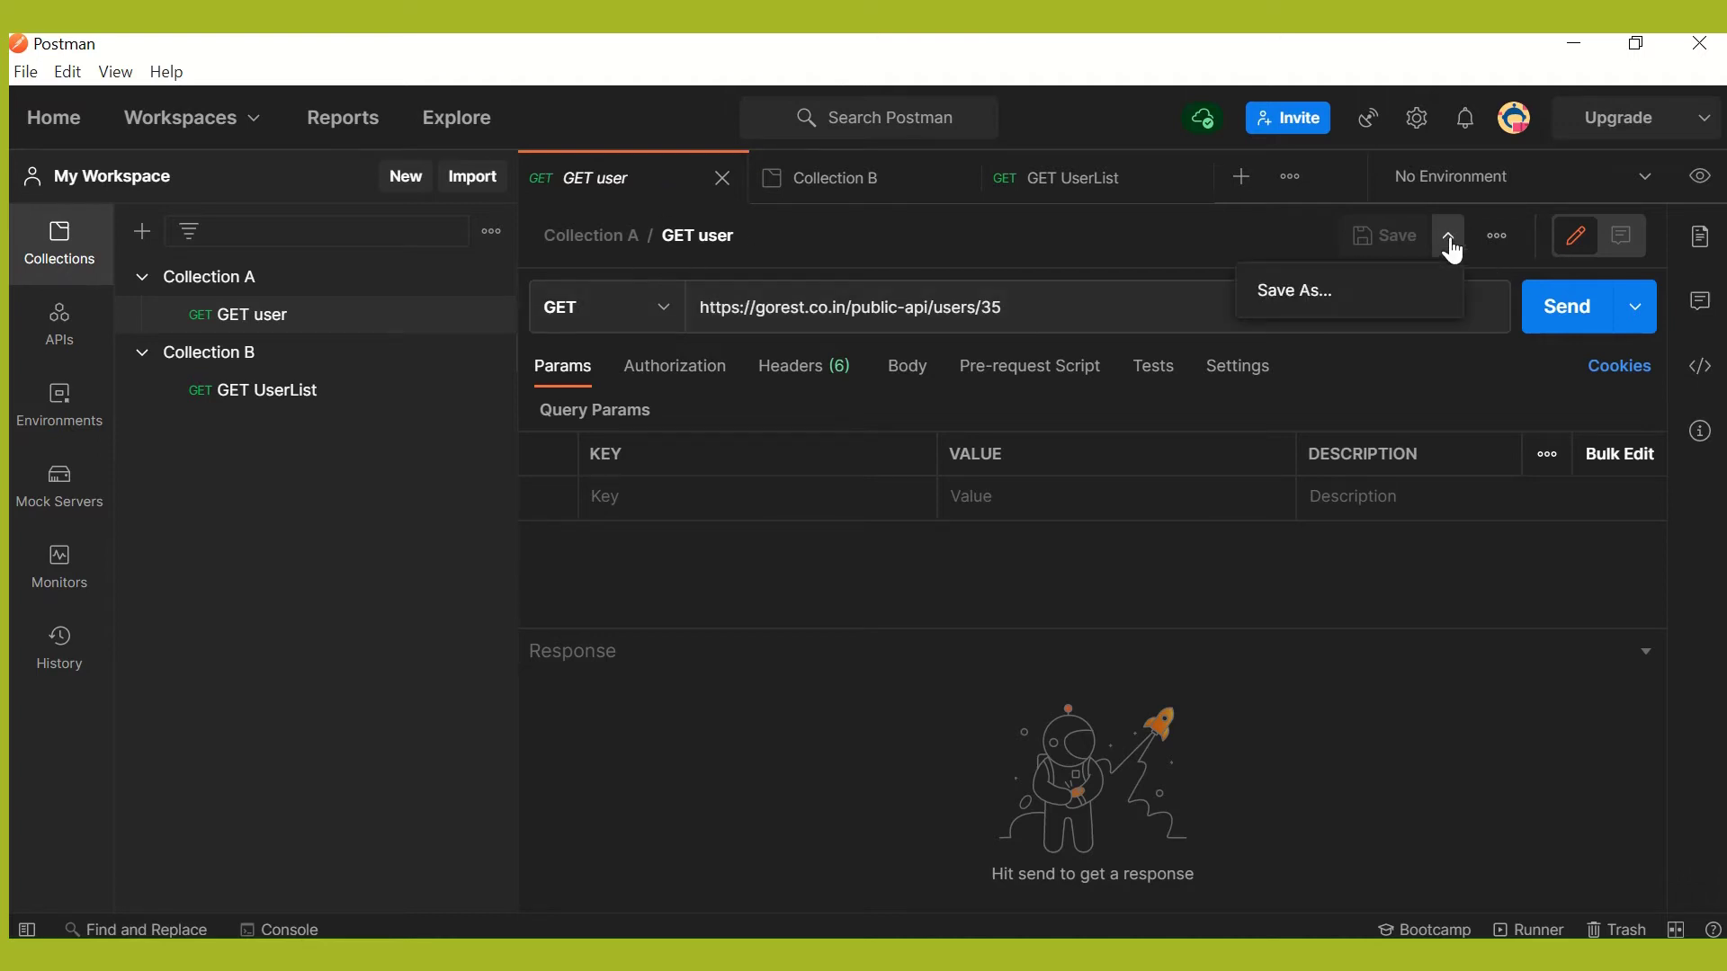
click(1303, 298)
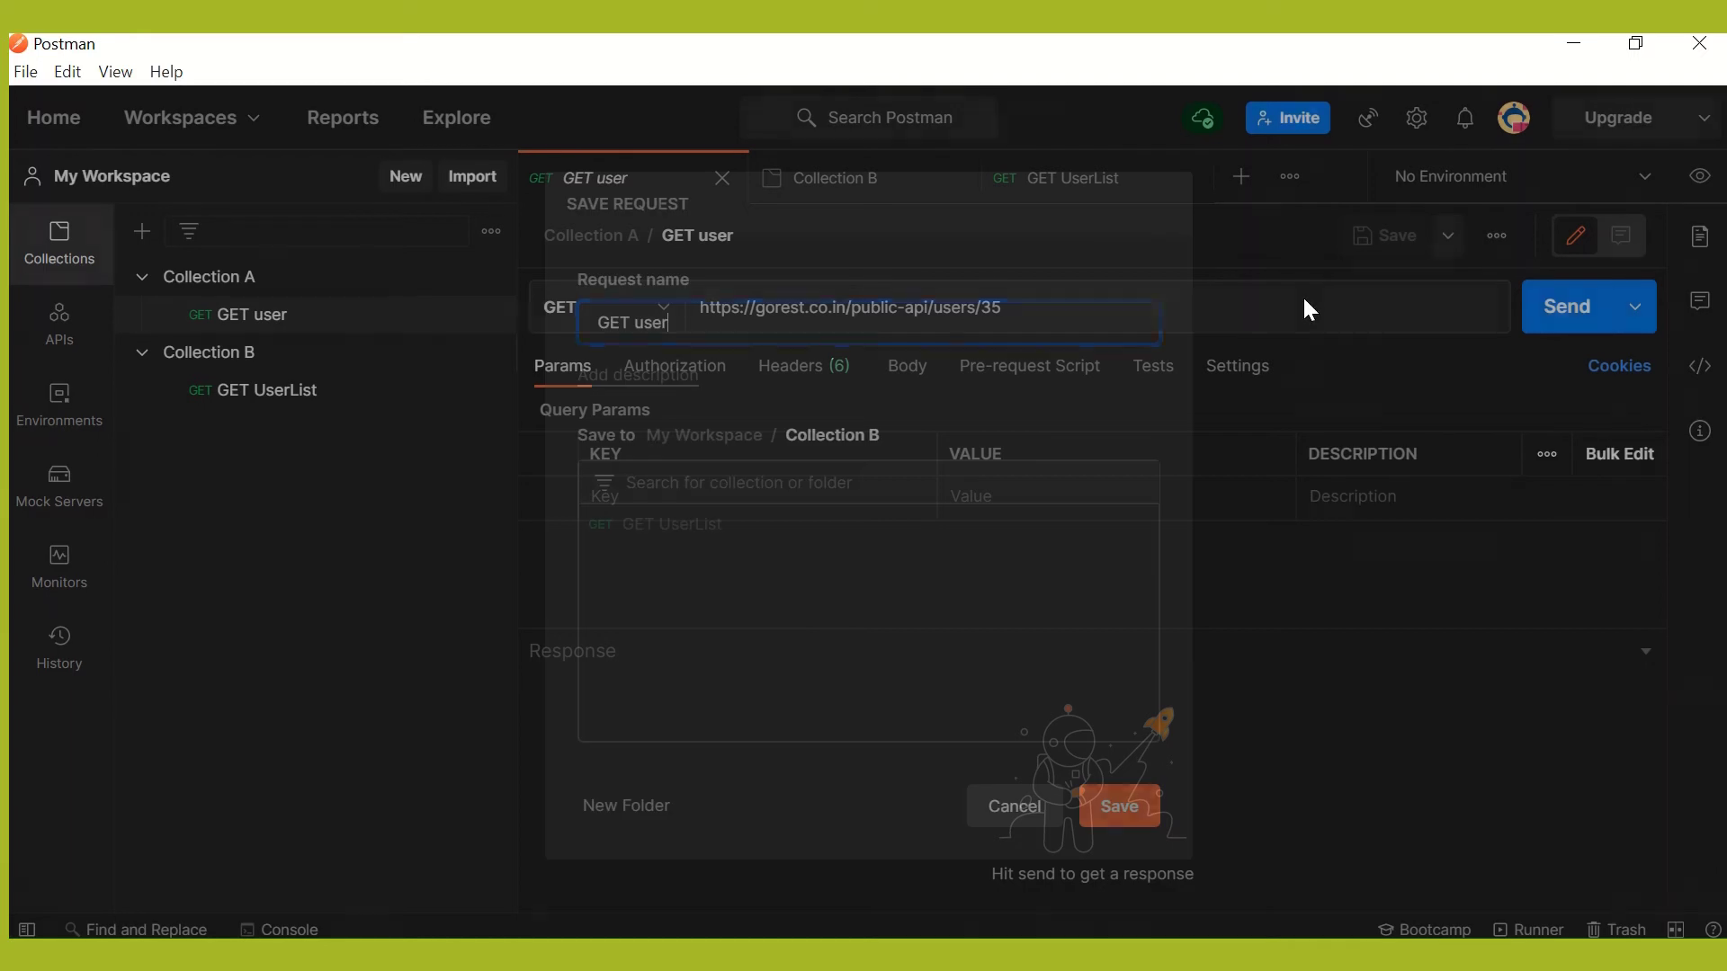
click(1125, 814)
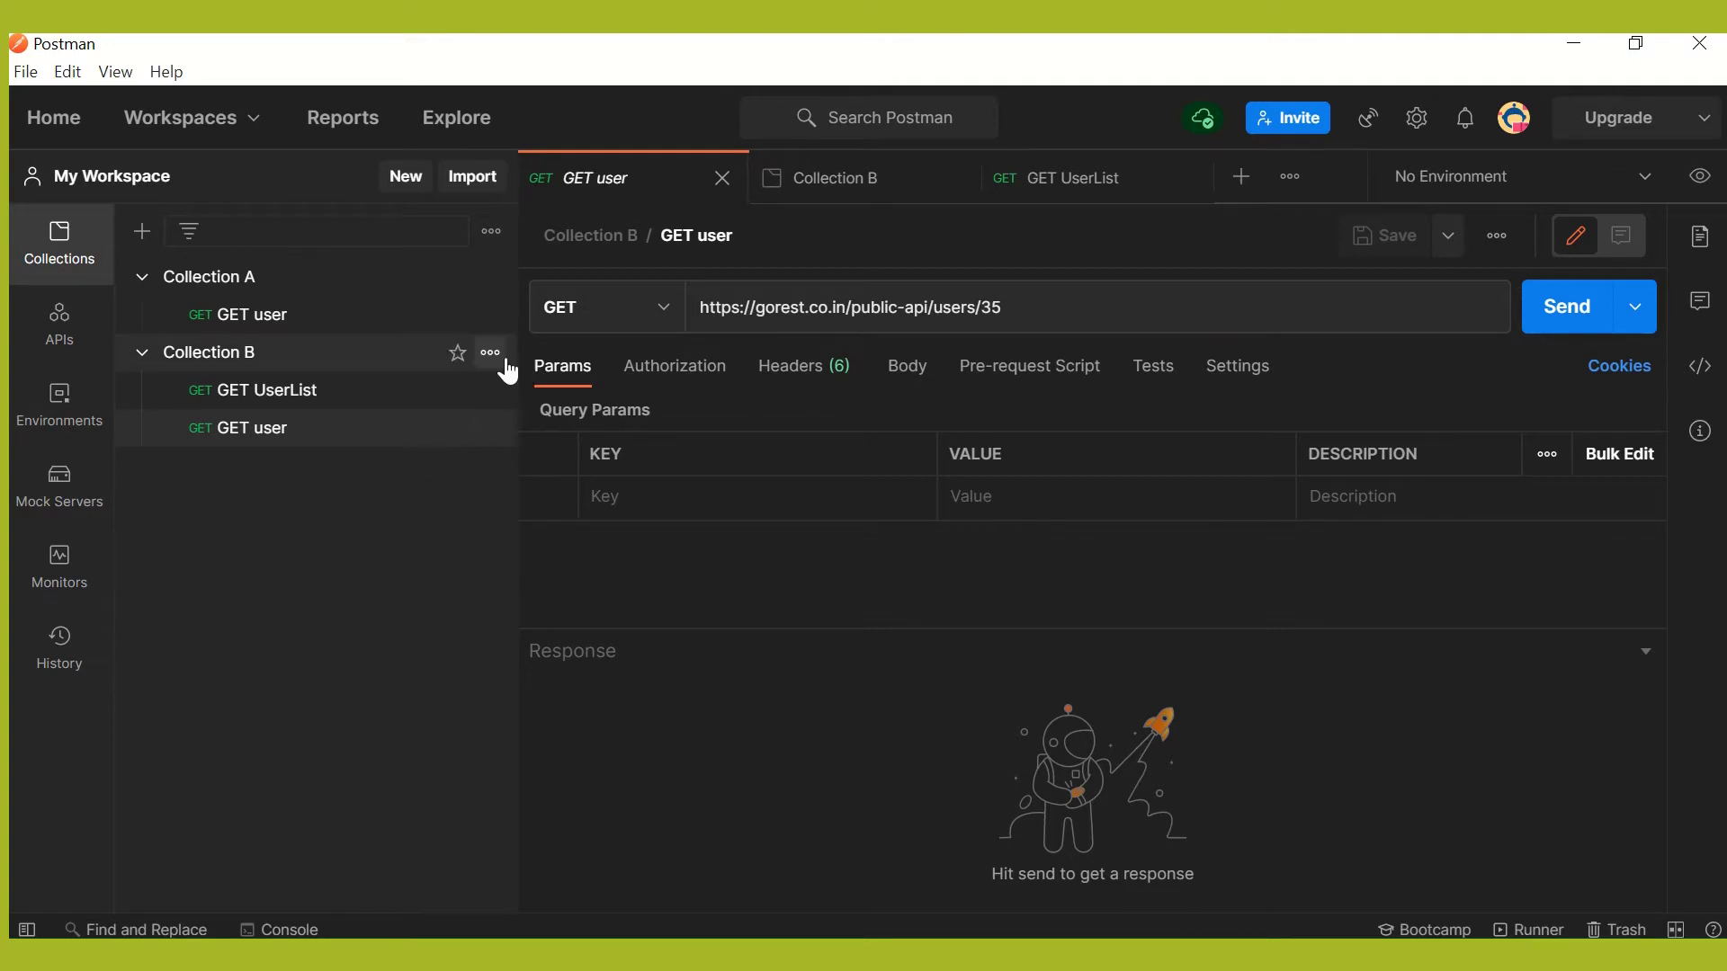
In Collection B's documentation, add the bold Markdown description "**This is to get userList**" to the GET UserList request and save it.
click(491, 352)
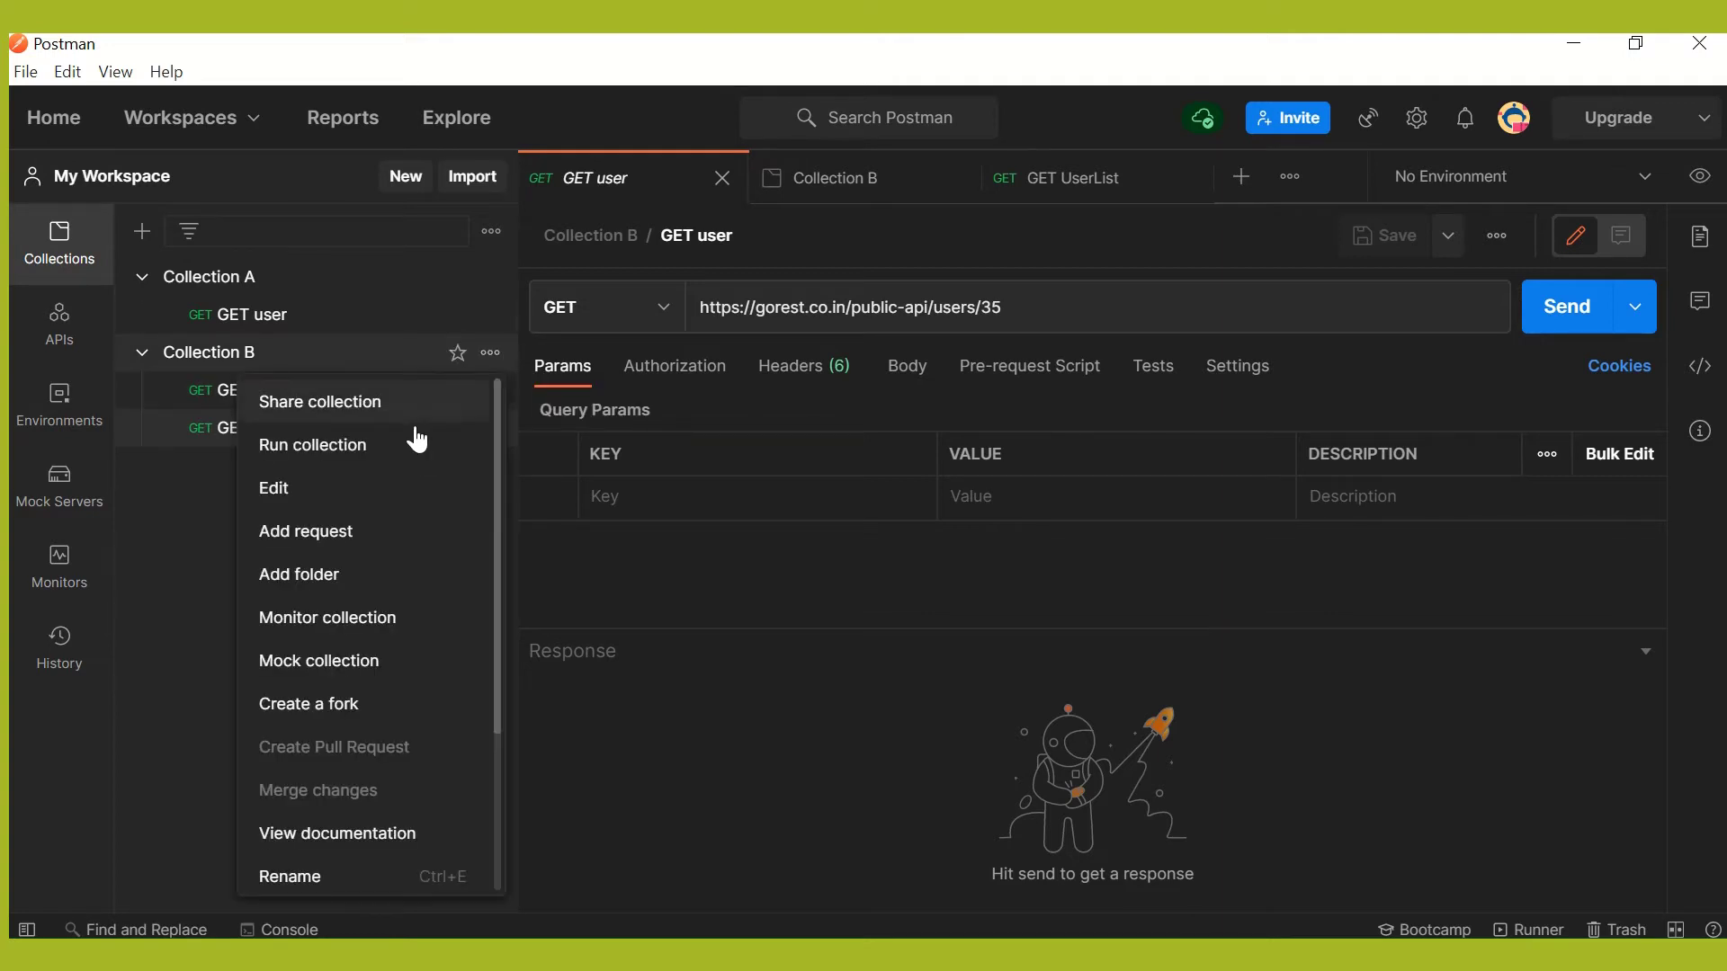
click(732, 764)
mouse_move(445, 387)
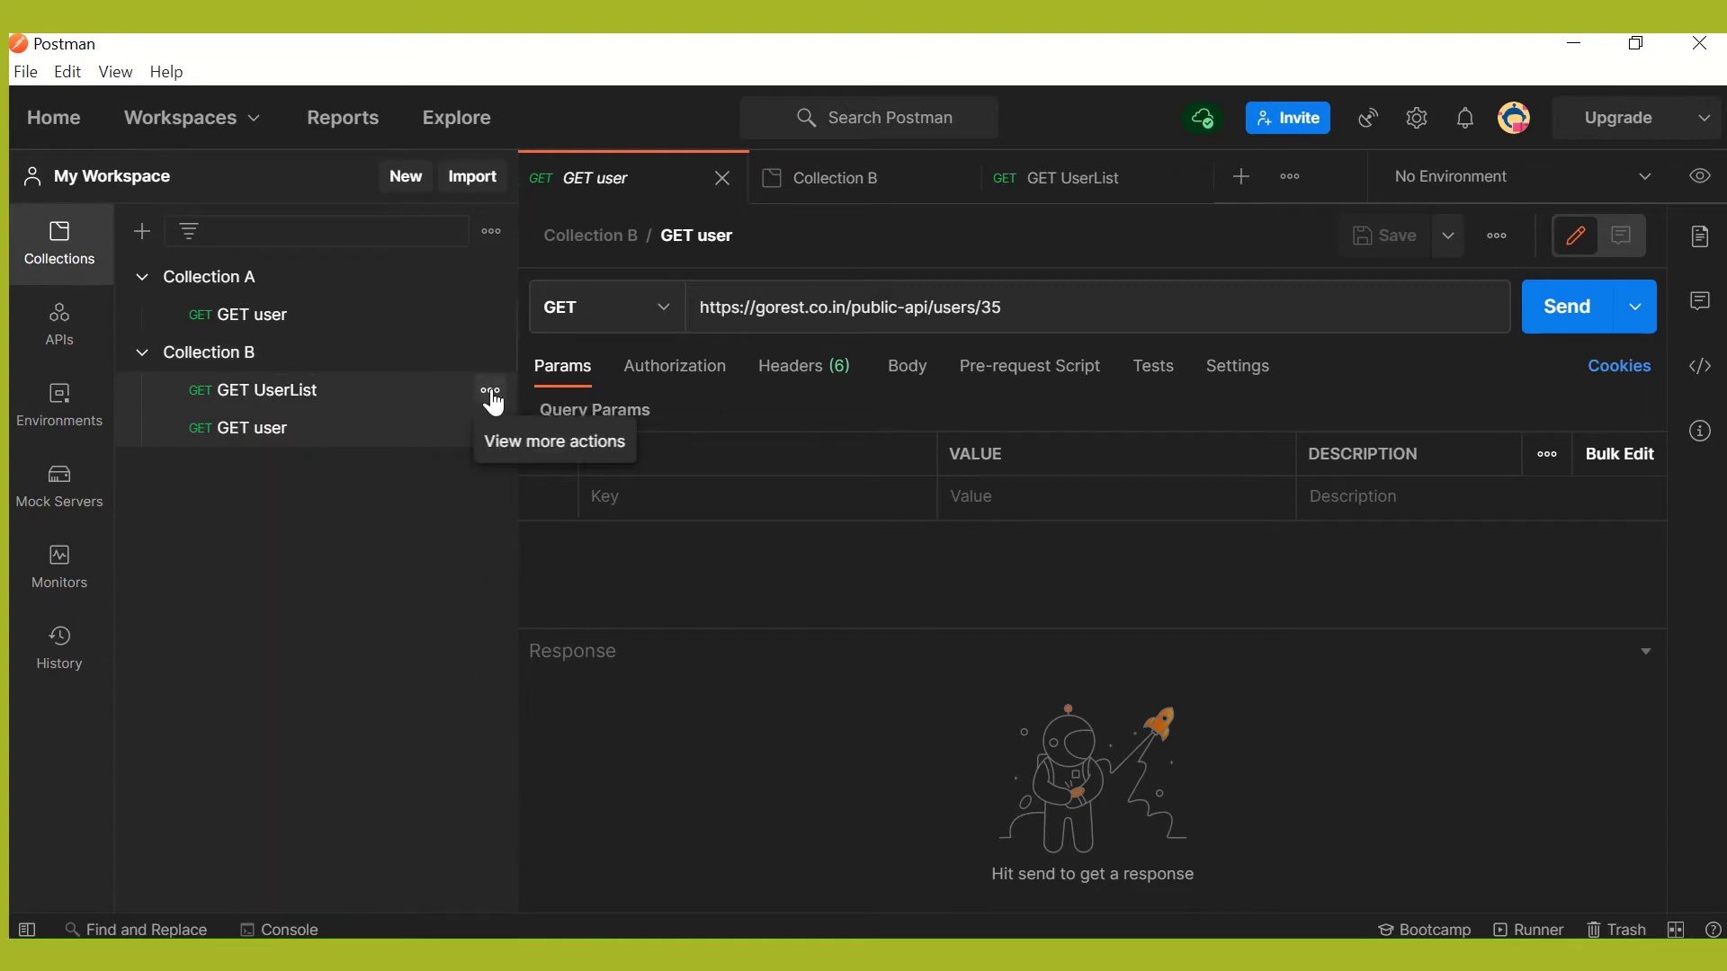
click(490, 393)
click(435, 481)
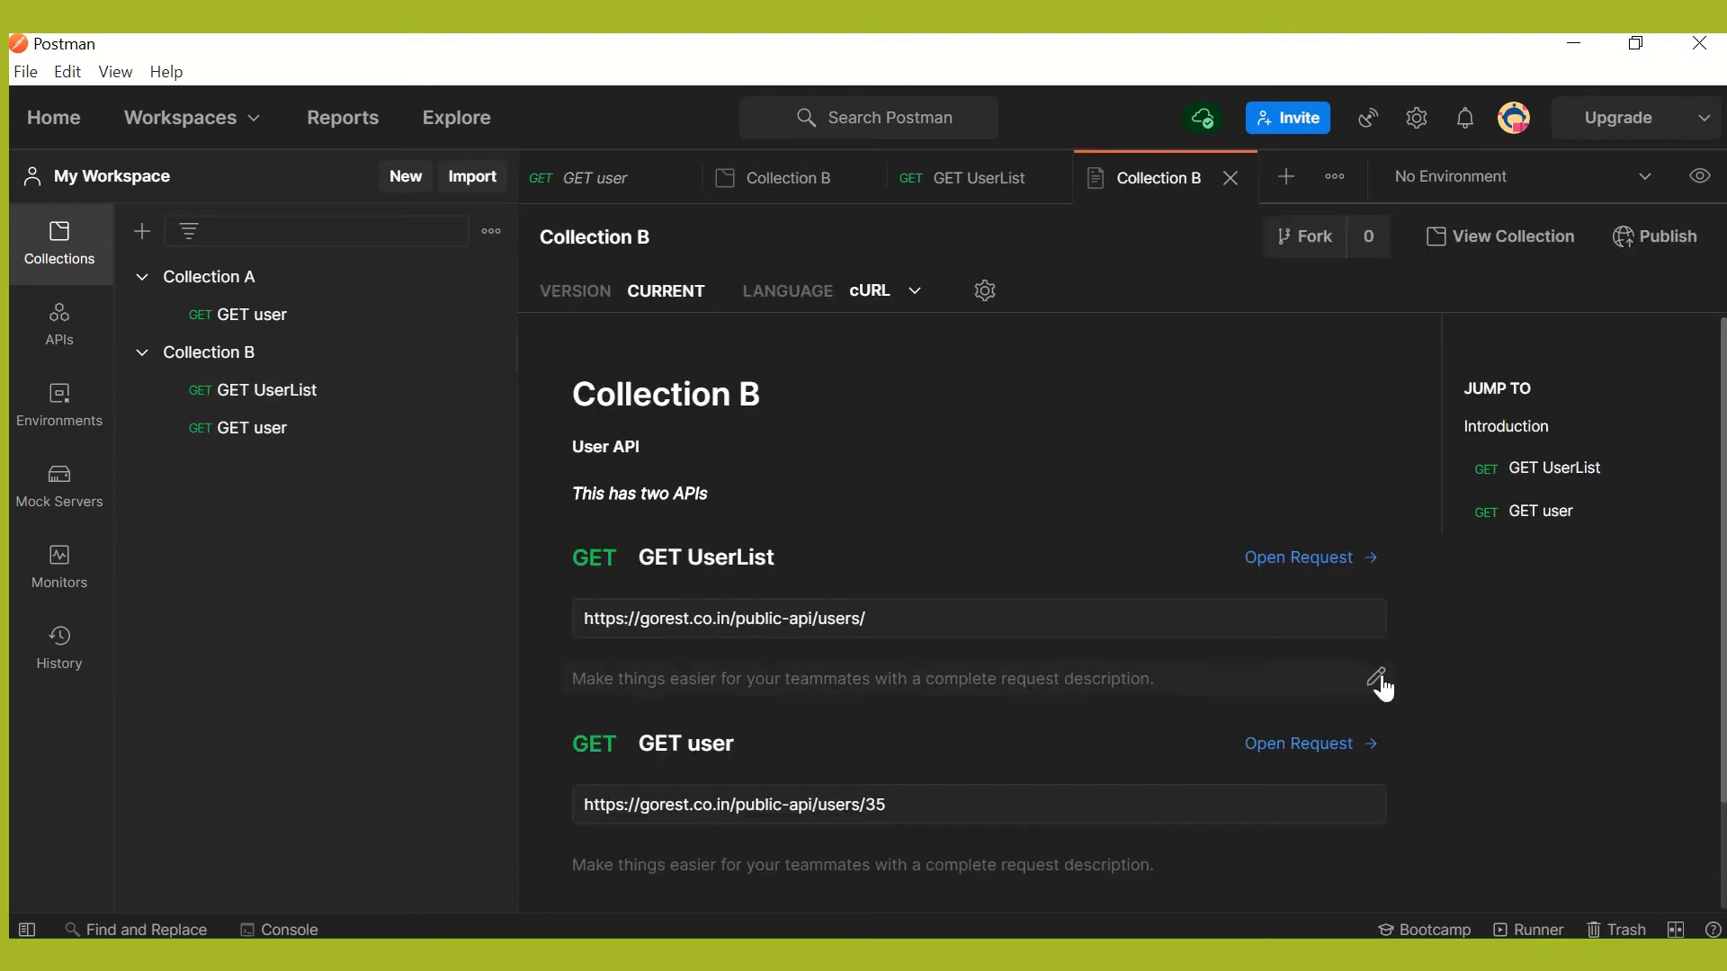
click(1380, 683)
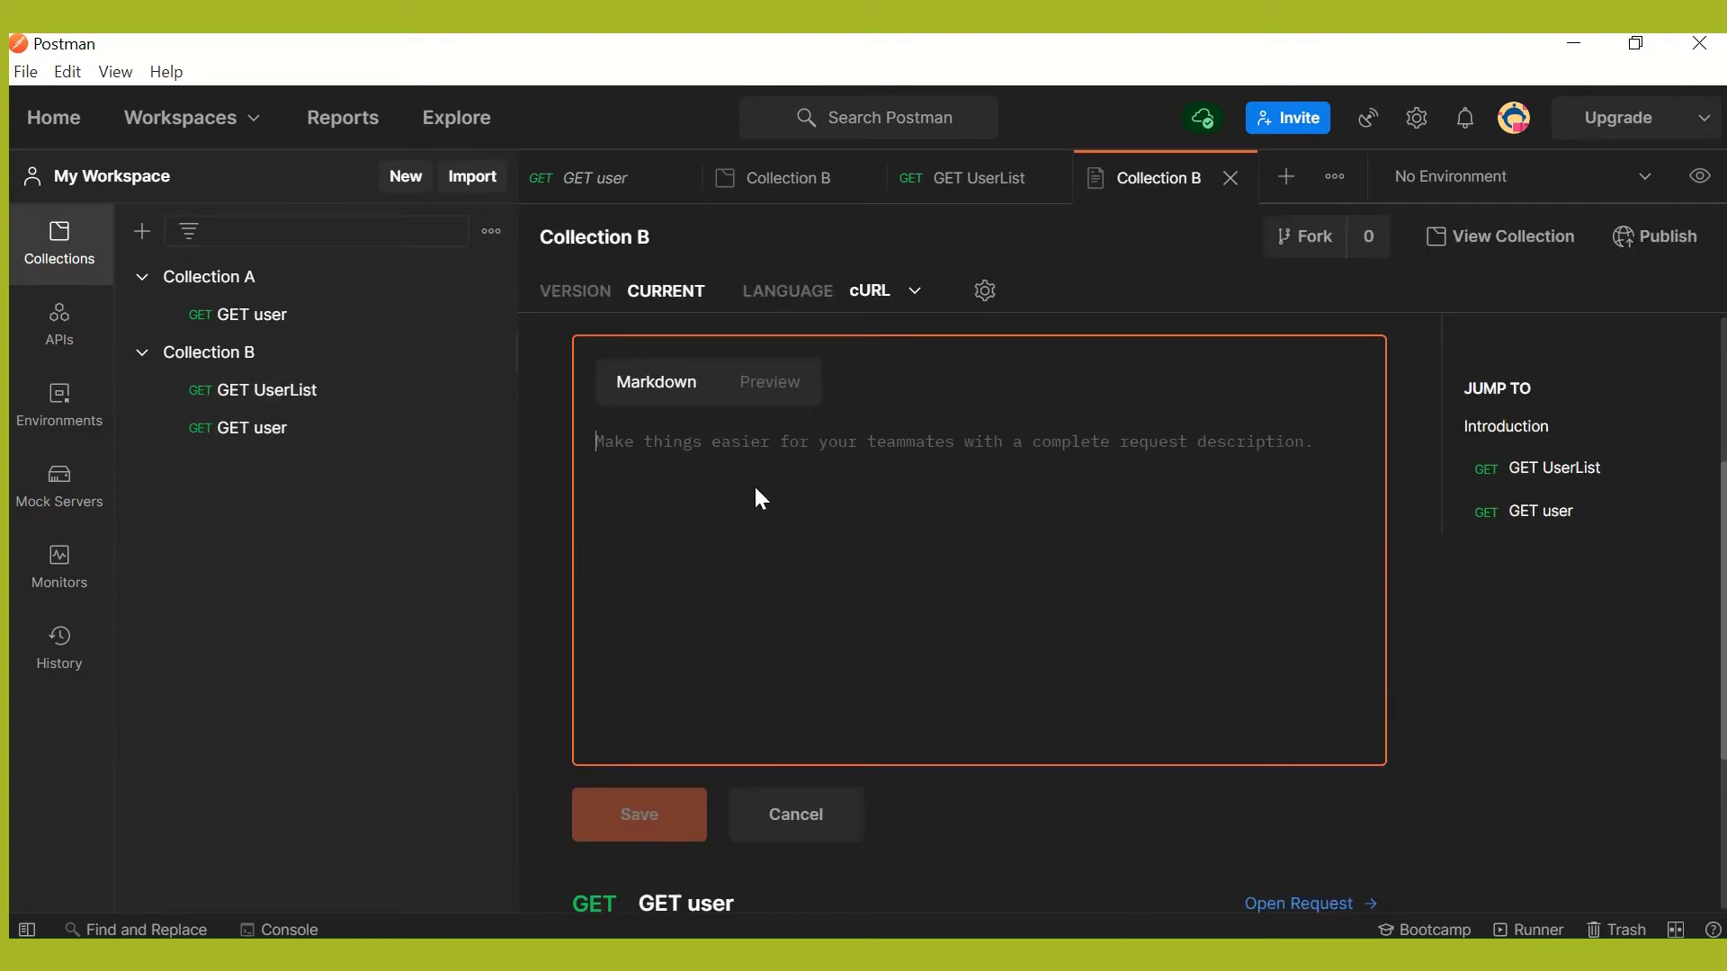
text(**This is to get userLIst)
key(BackSpace)
key(BackSpace)
text(ist**)
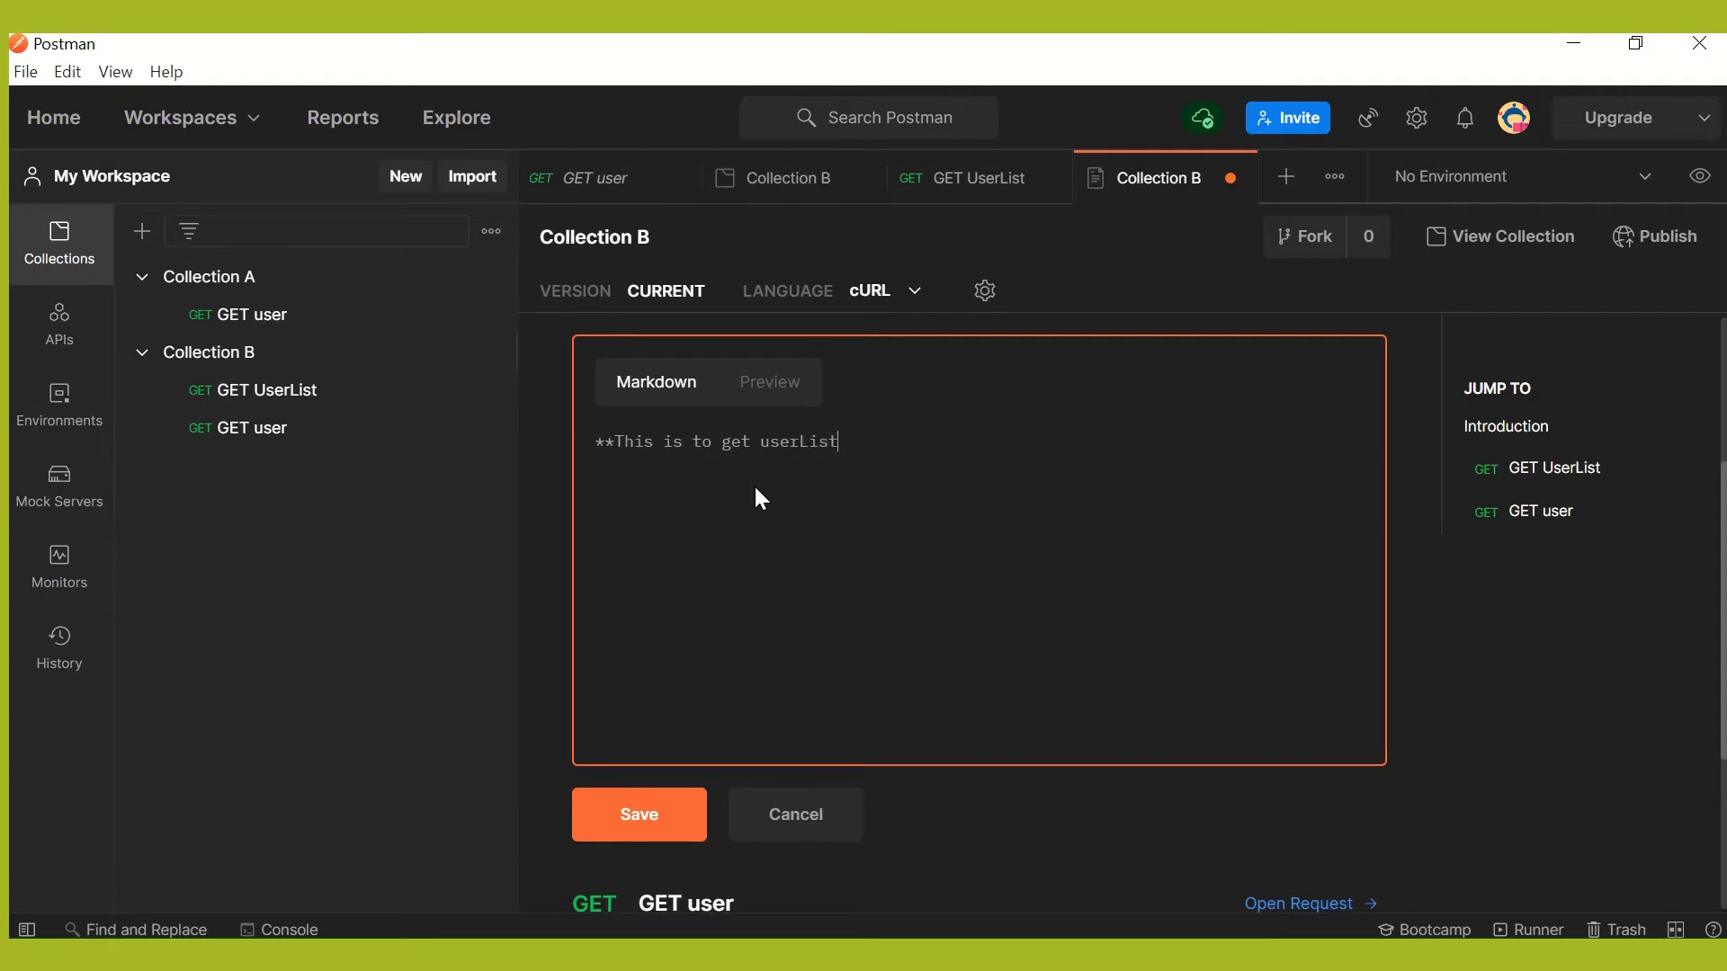
click(640, 815)
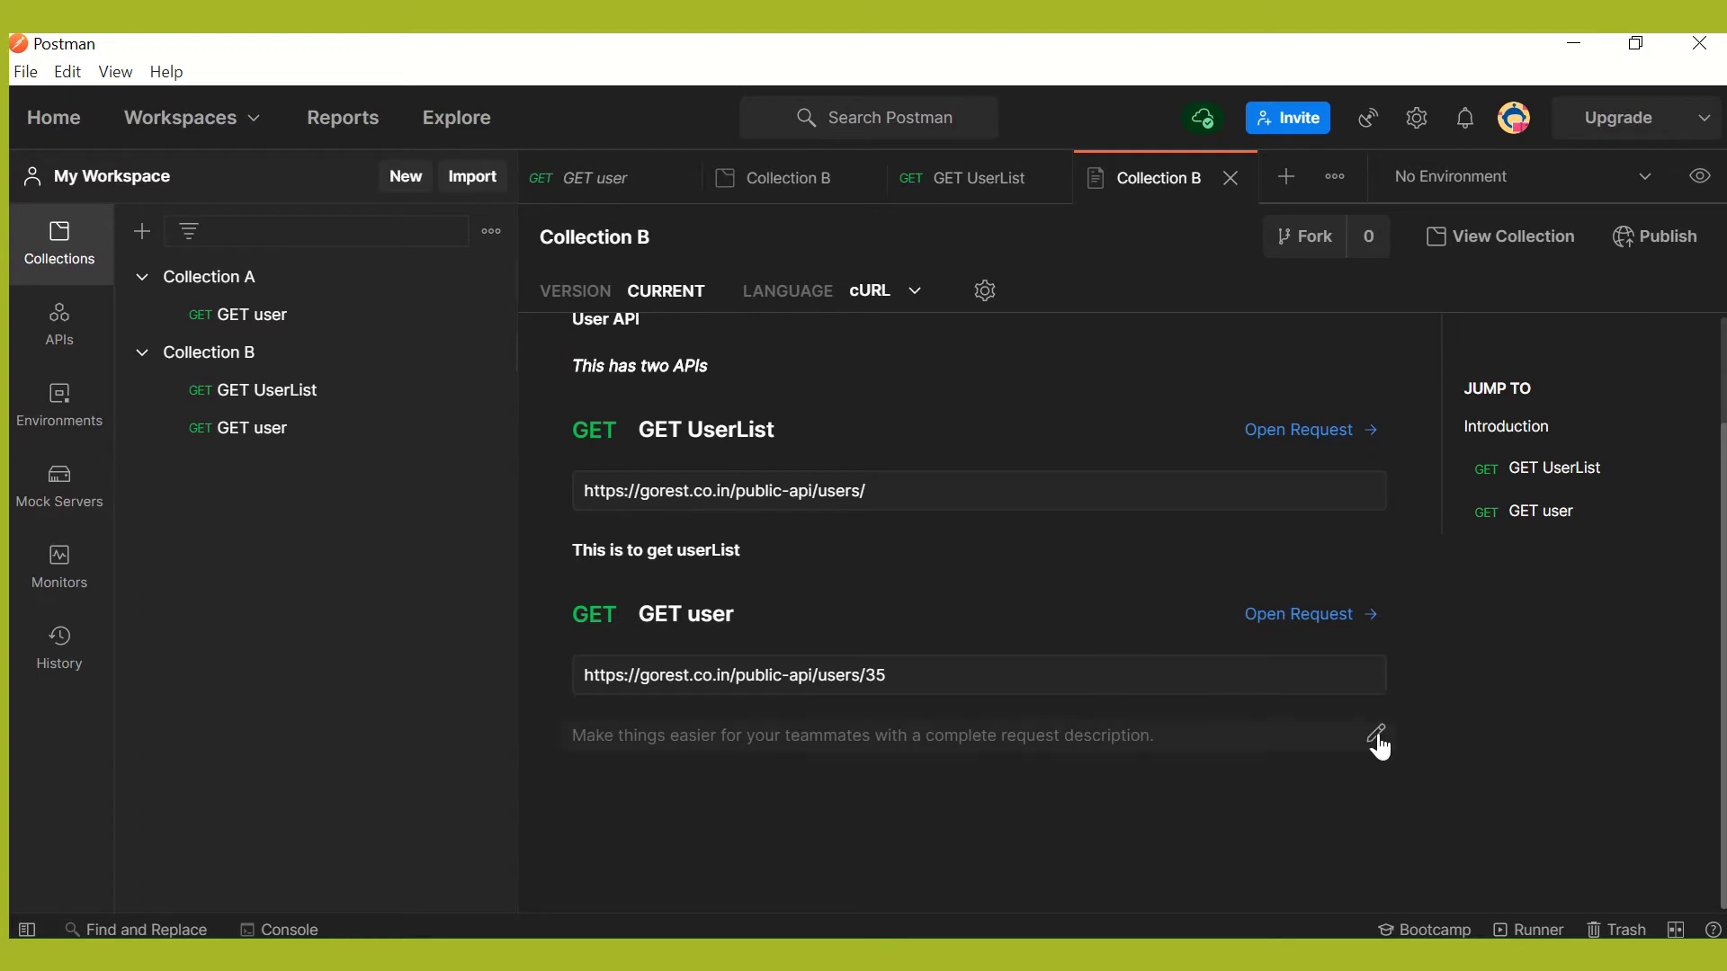
Add the bold Markdown description "**This is to get specific user**" to the GET user request in the documentation and save it.
click(1377, 738)
text(** This)
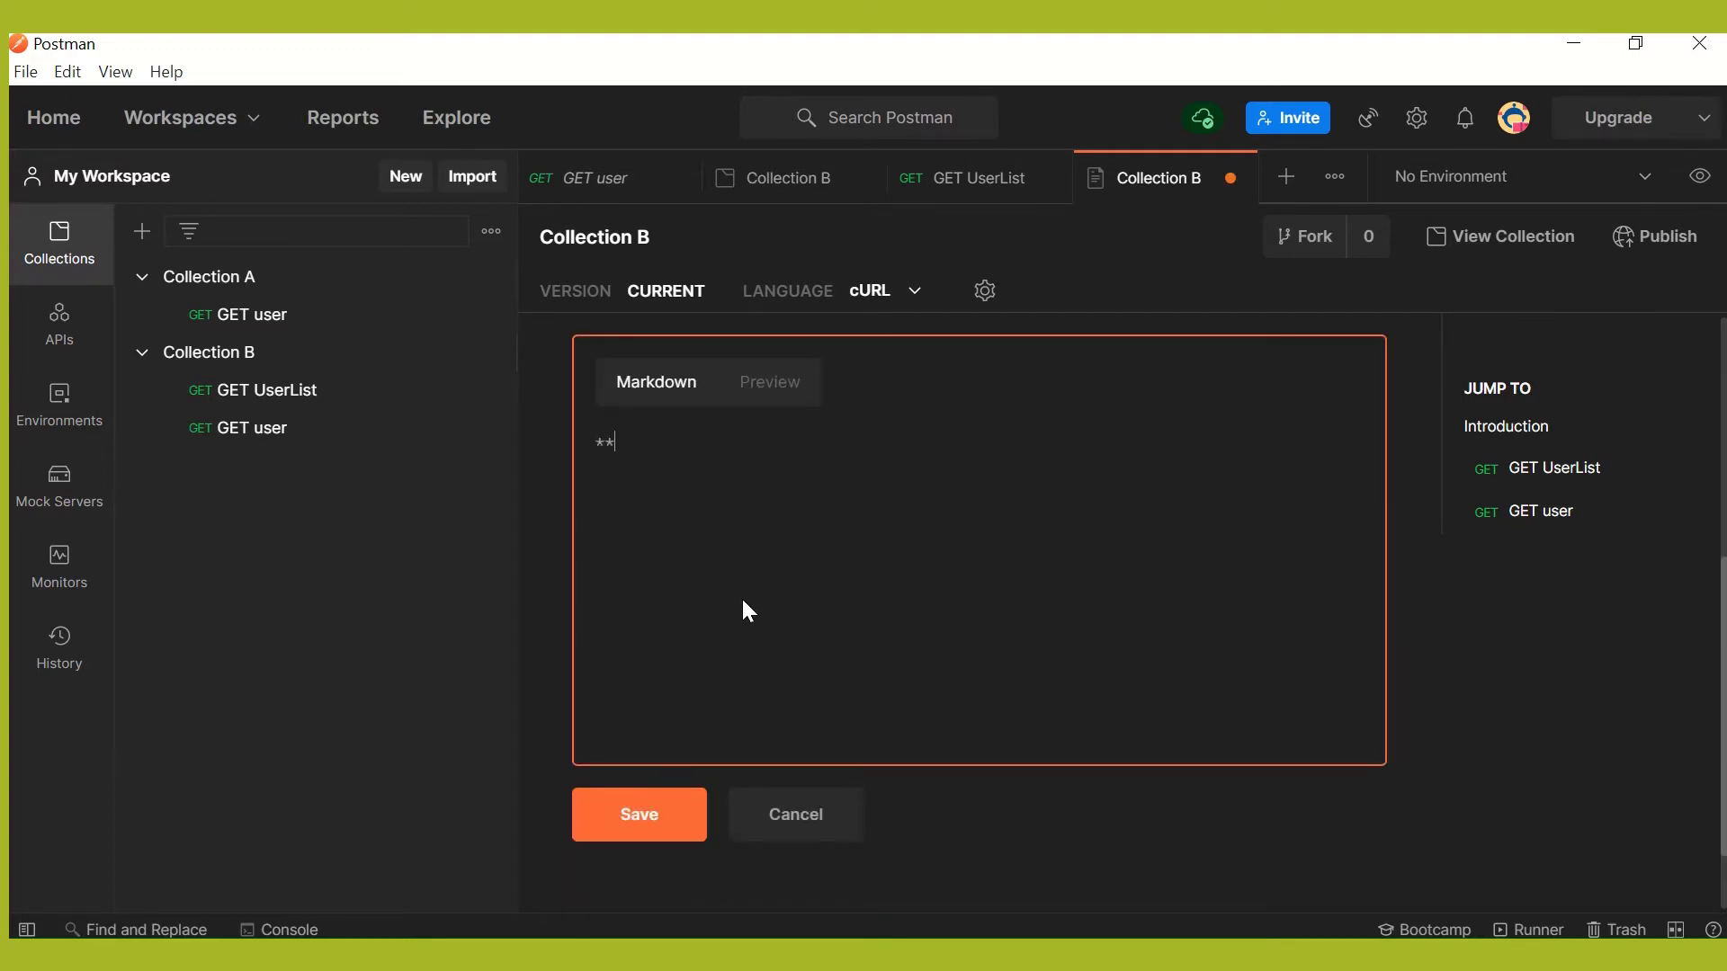
key(BackSpace)
key(BackSpace)
key(BackSpace)
key(BackSpace)
key(BackSpace)
key(BackSpace)
text(This is to get specific user)
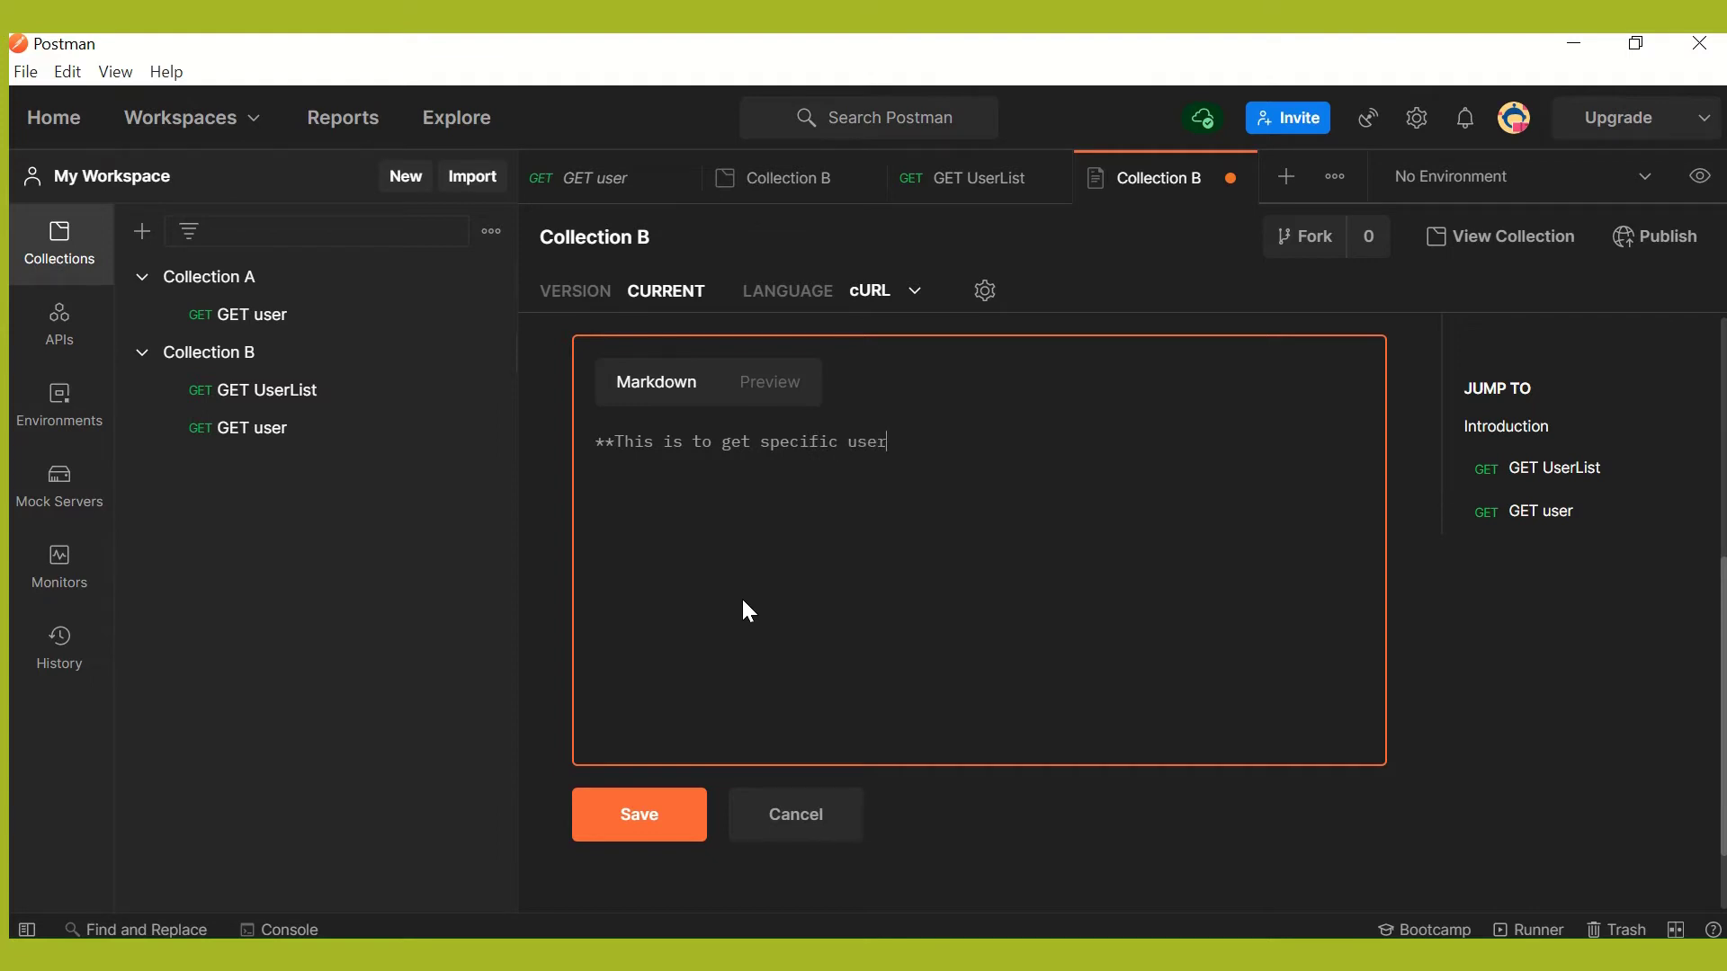
text(**)
click(654, 841)
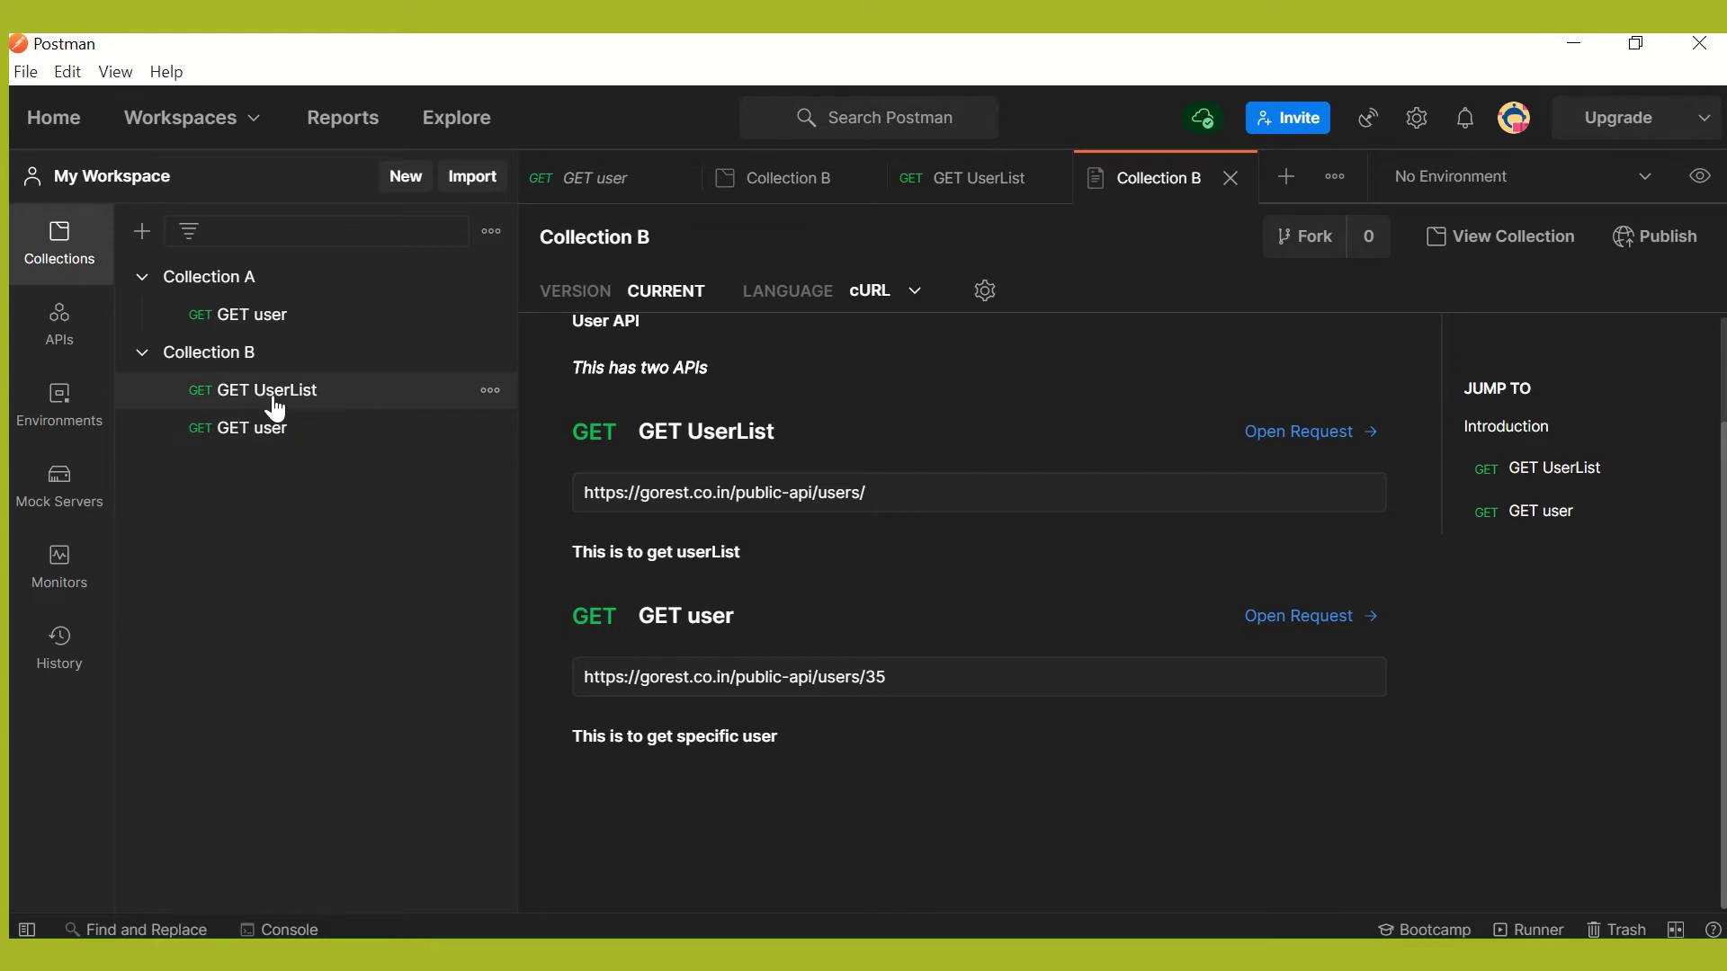
Add a folder named "User" to Collection B.
mouse_move(232, 432)
mouse_down()
mouse_move(216, 389)
mouse_move(228, 427)
mouse_up()
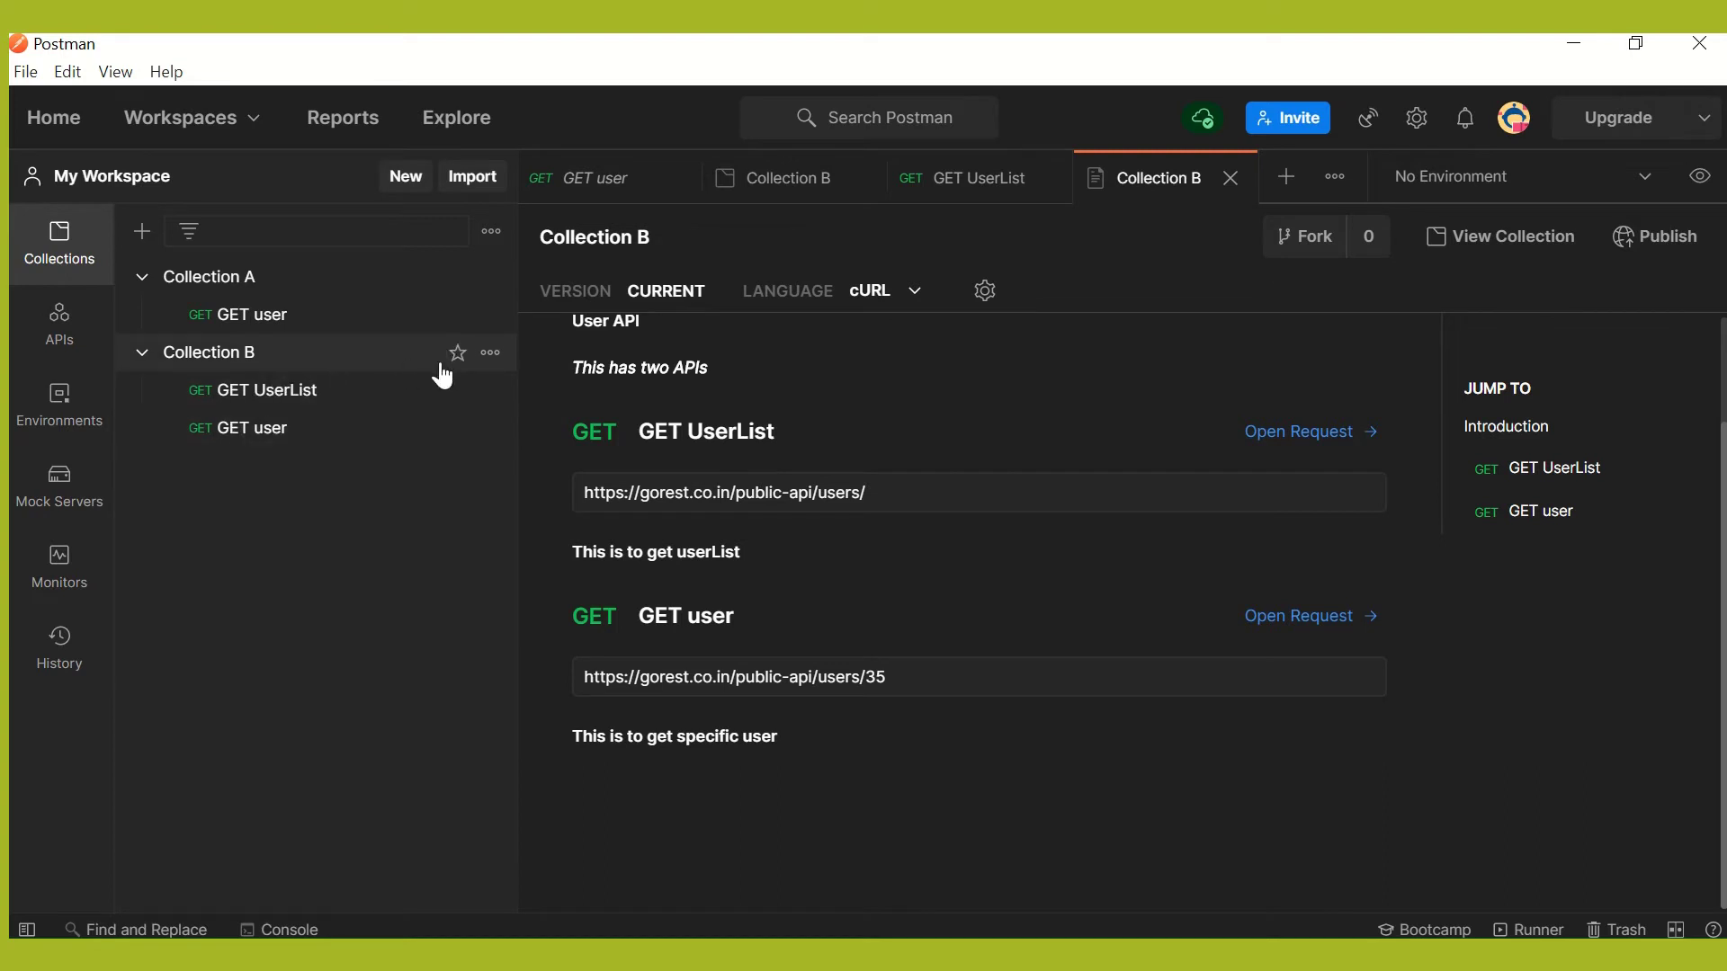
click(490, 354)
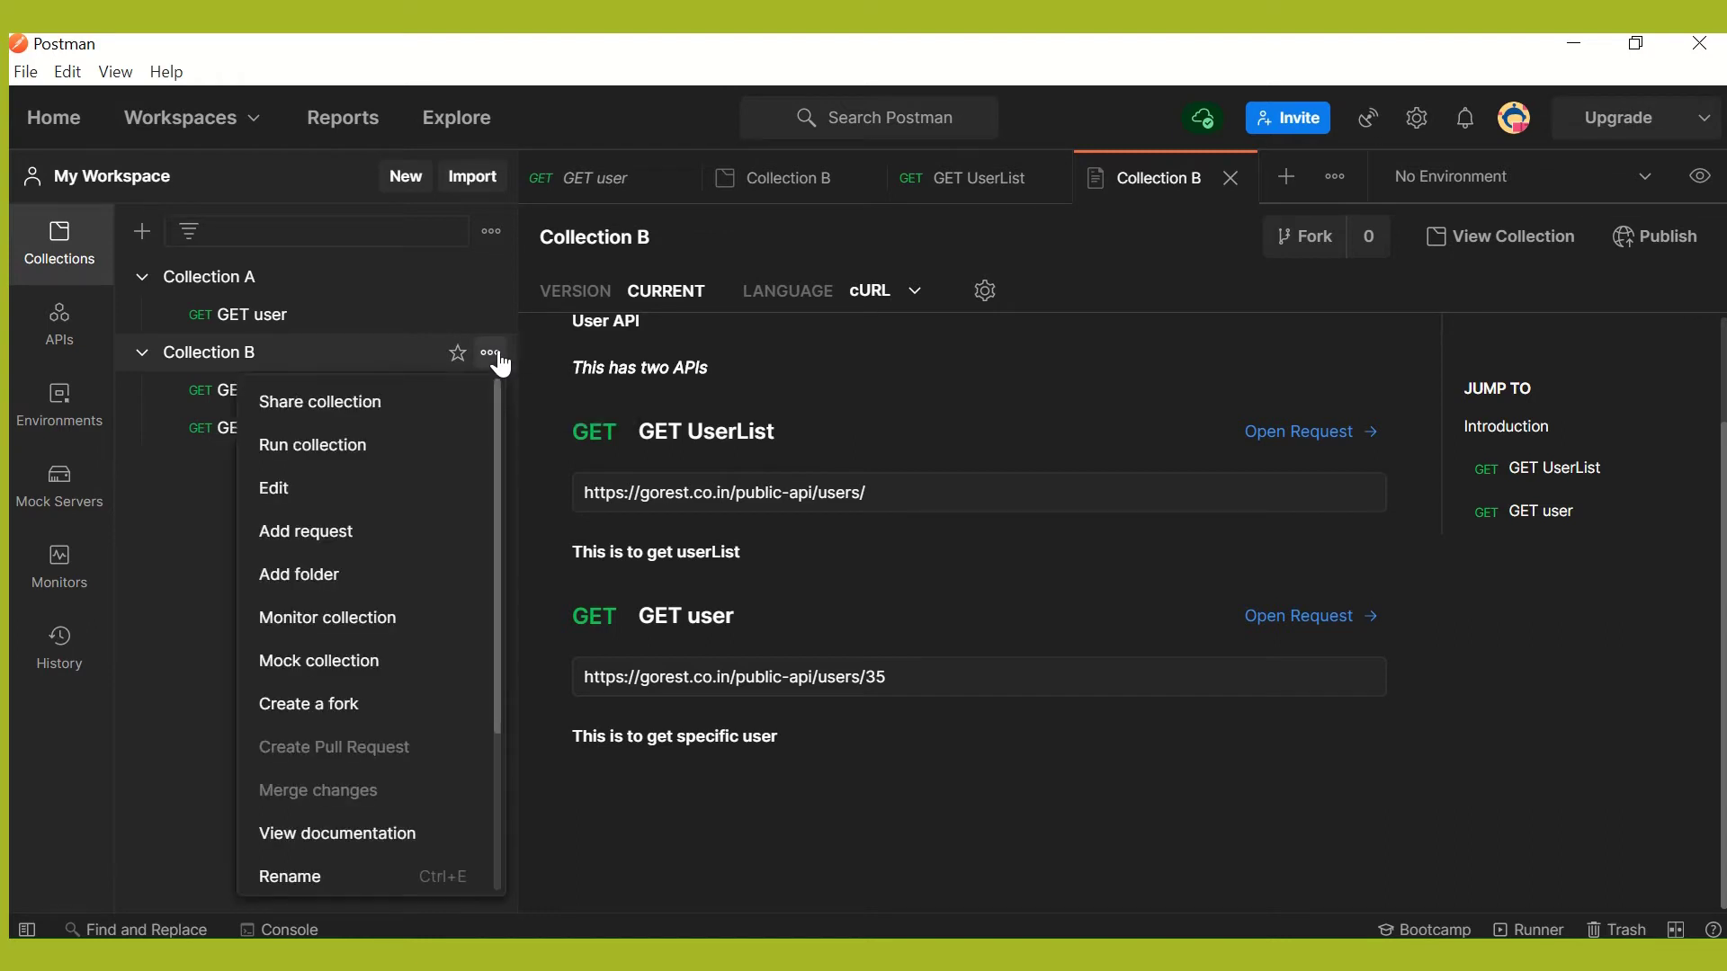
click(322, 570)
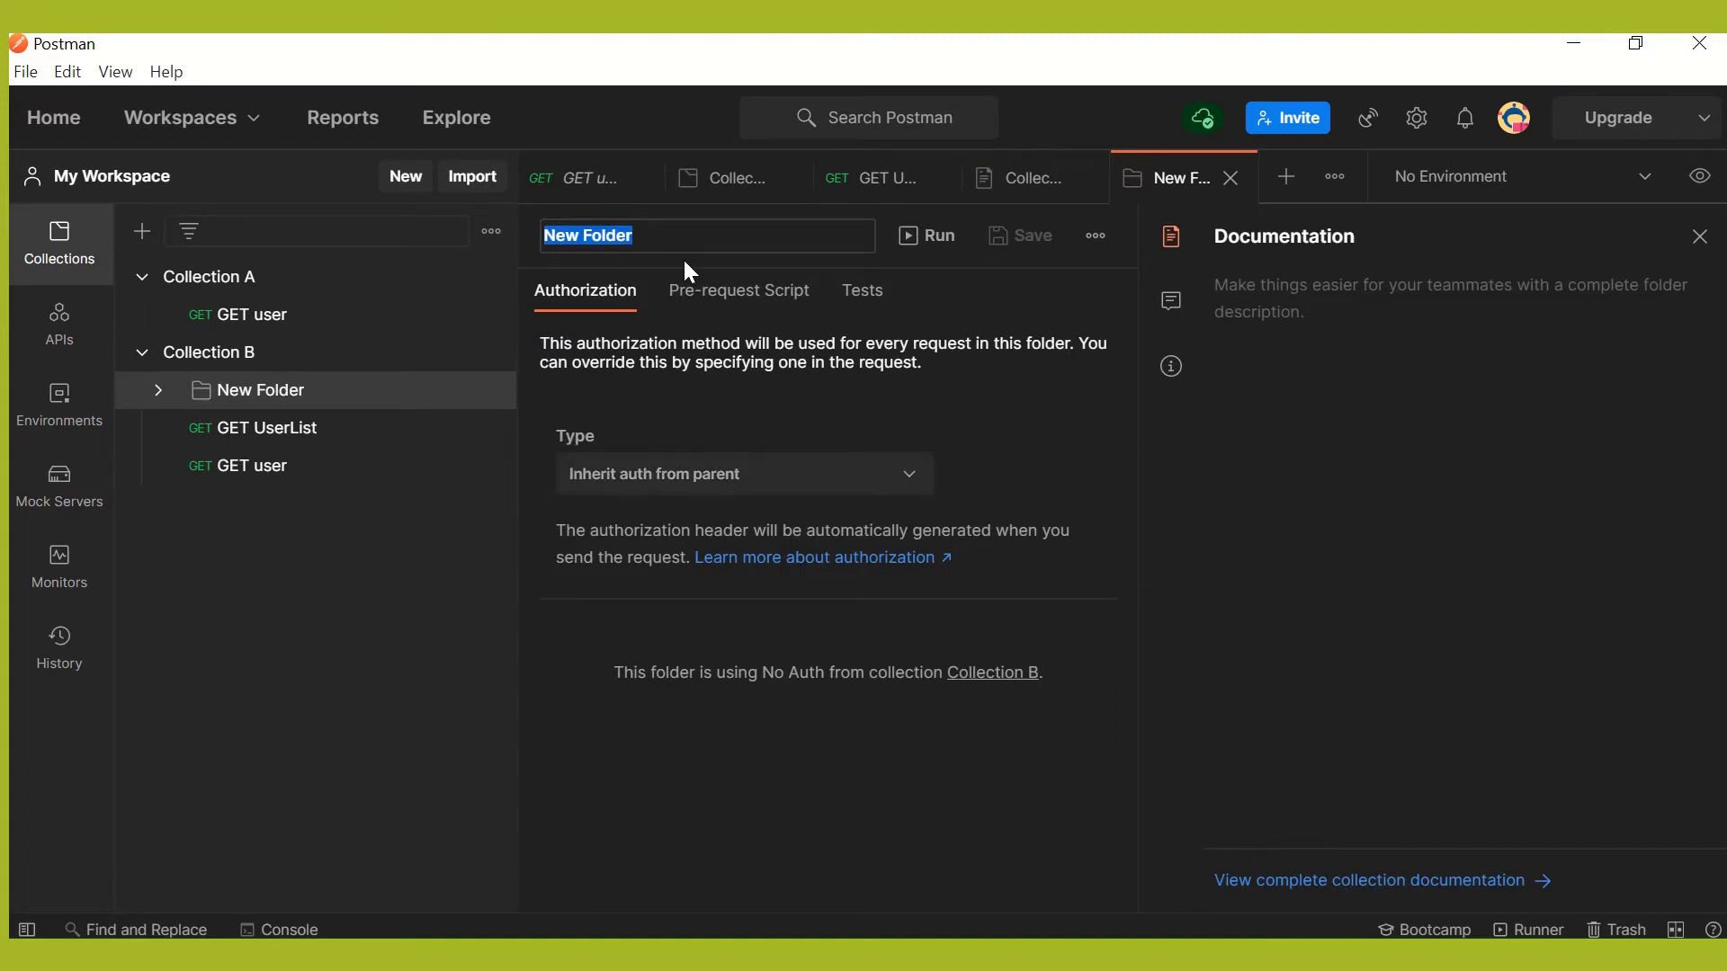
text(User)
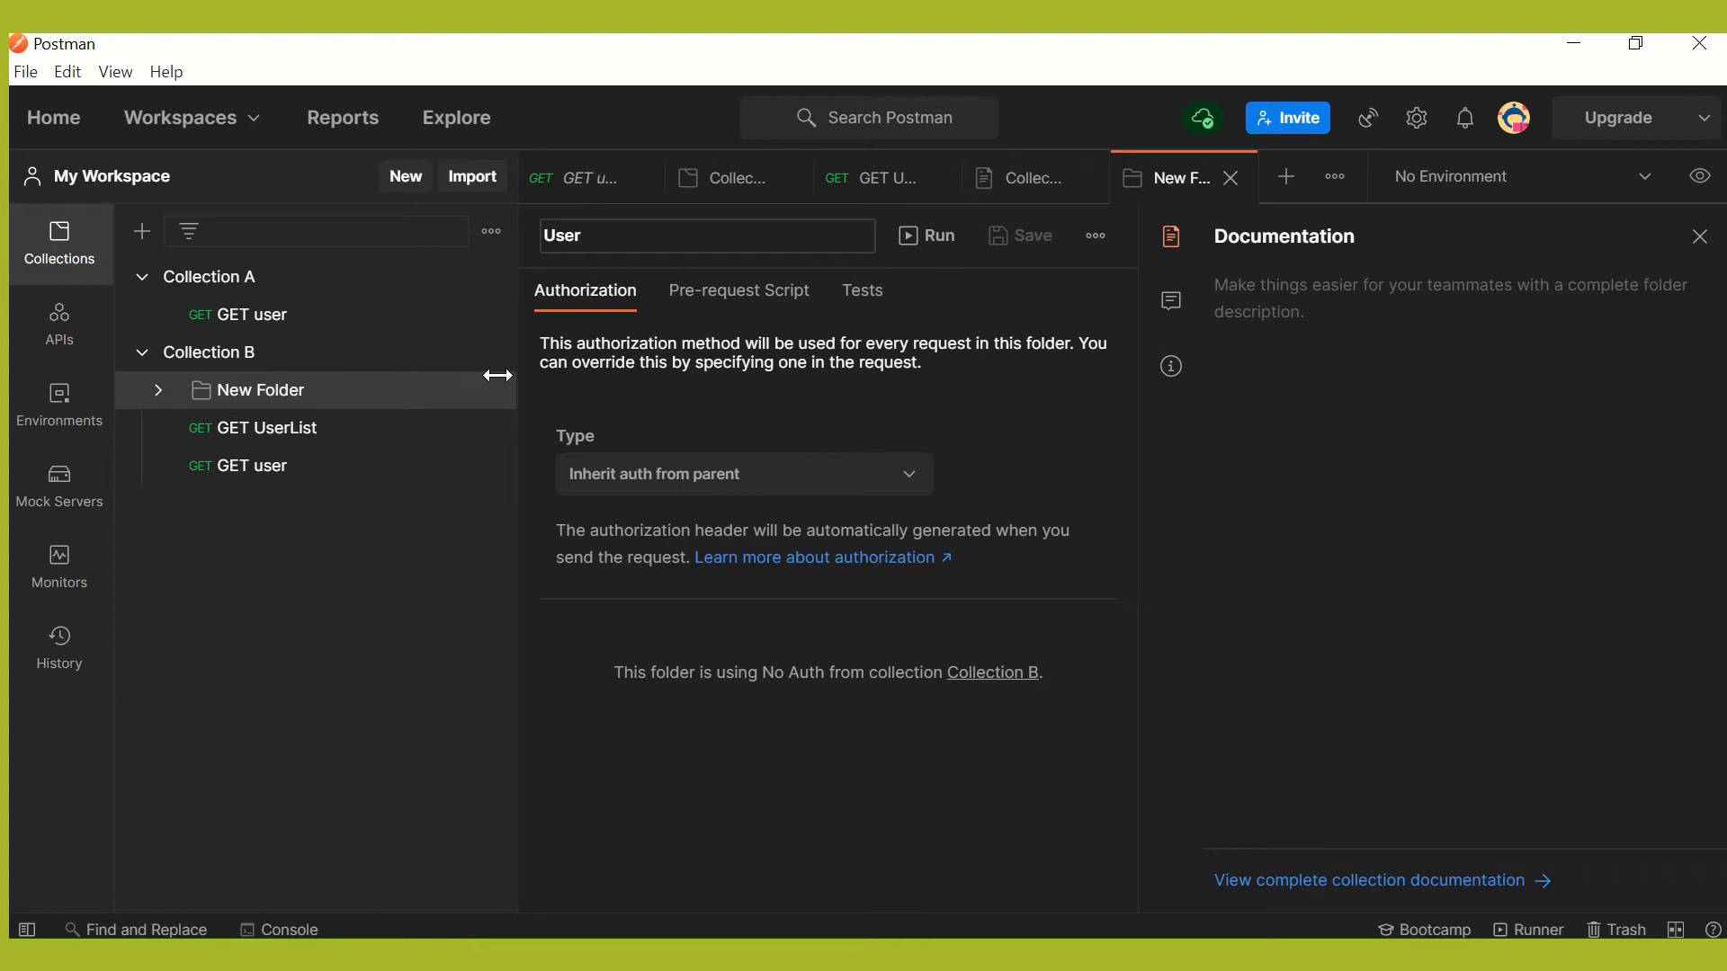
click(614, 416)
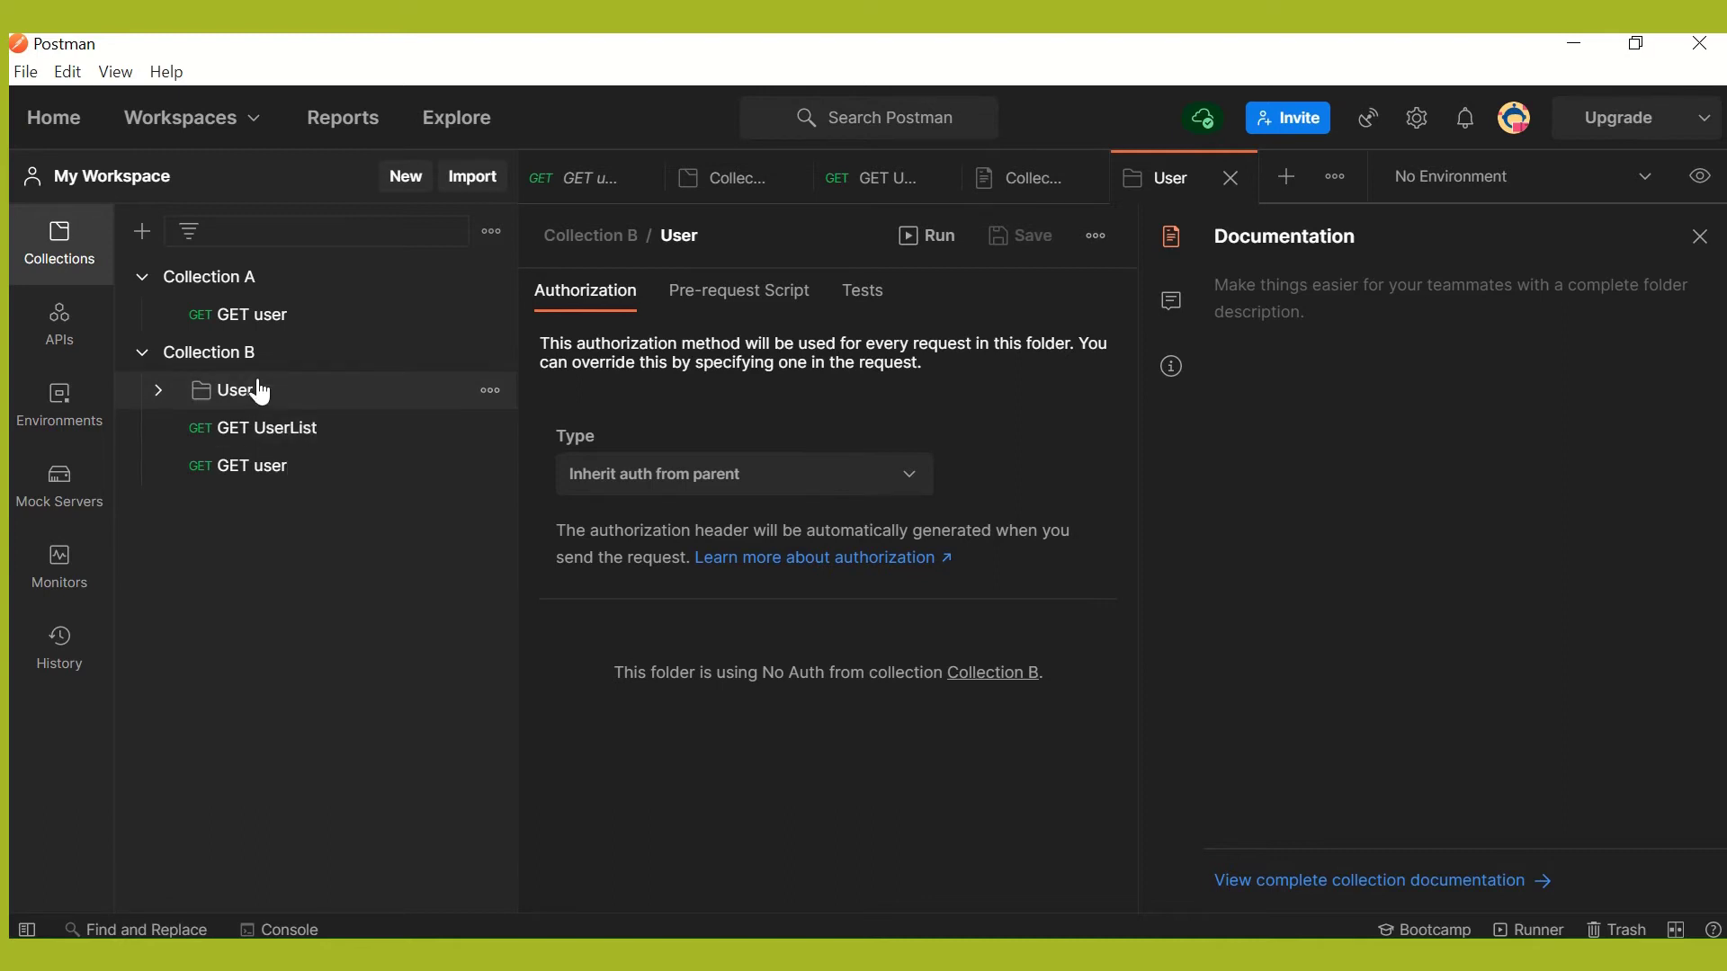
Move Collection B's GET user and GET UserList requests into the User folder, and collapse Collection A in the collection tree.
drag(260, 466, 264, 391)
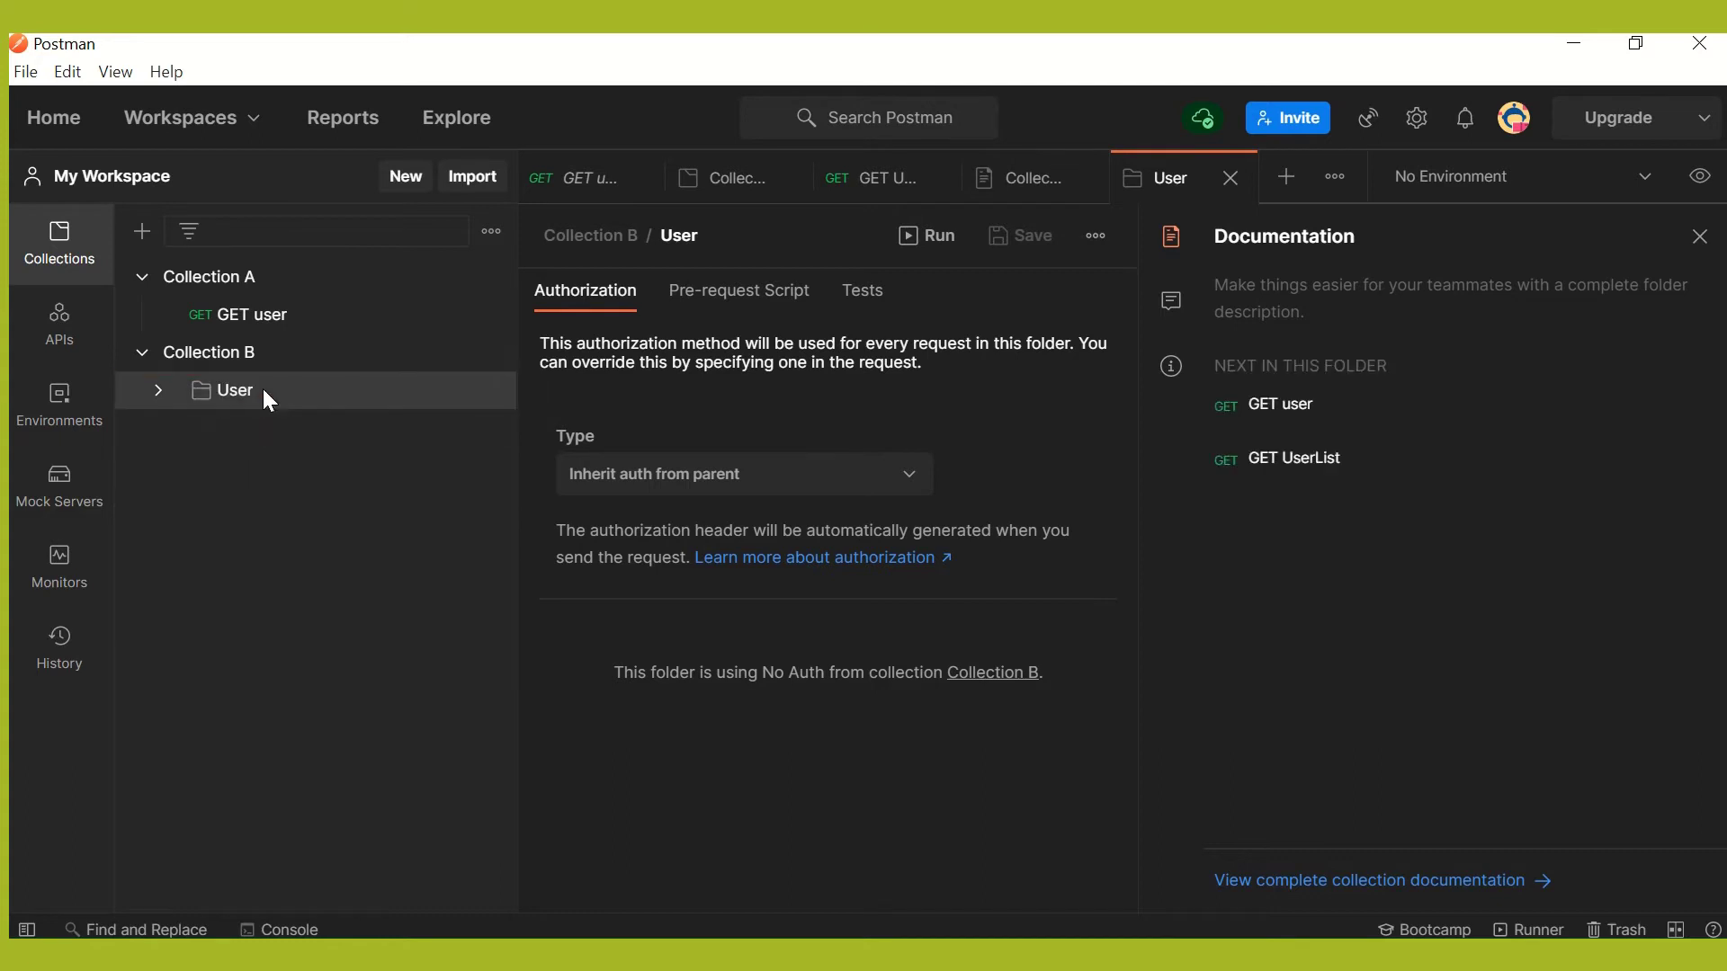
click(160, 390)
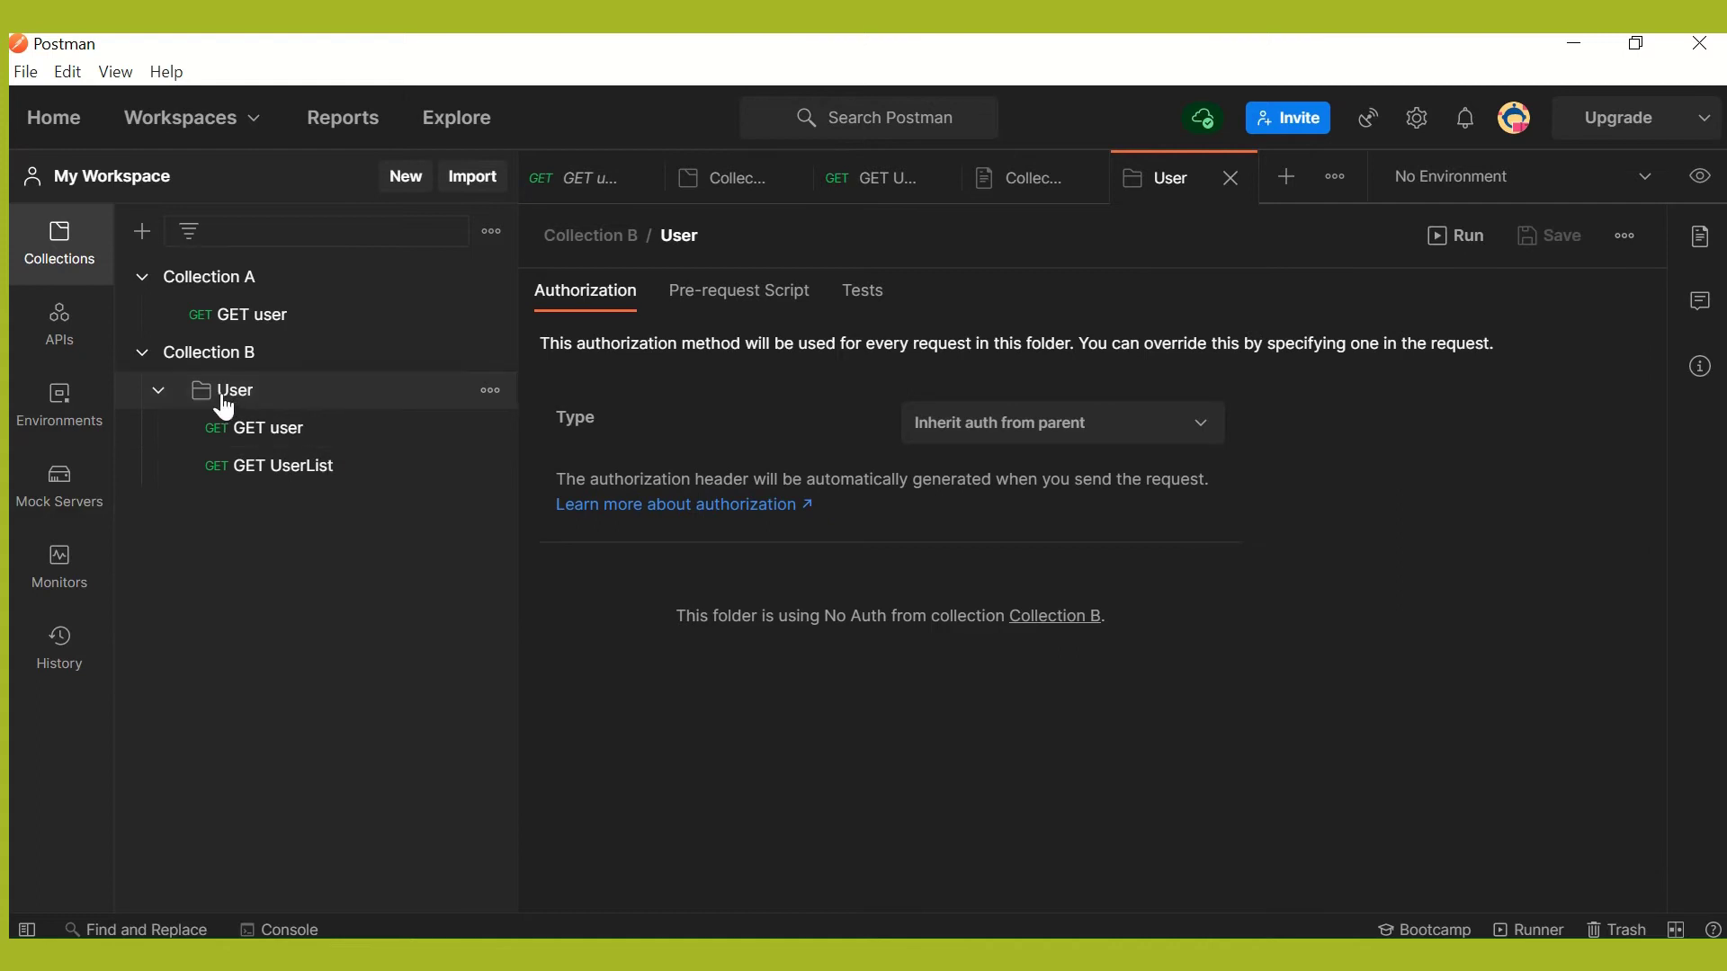
click(144, 361)
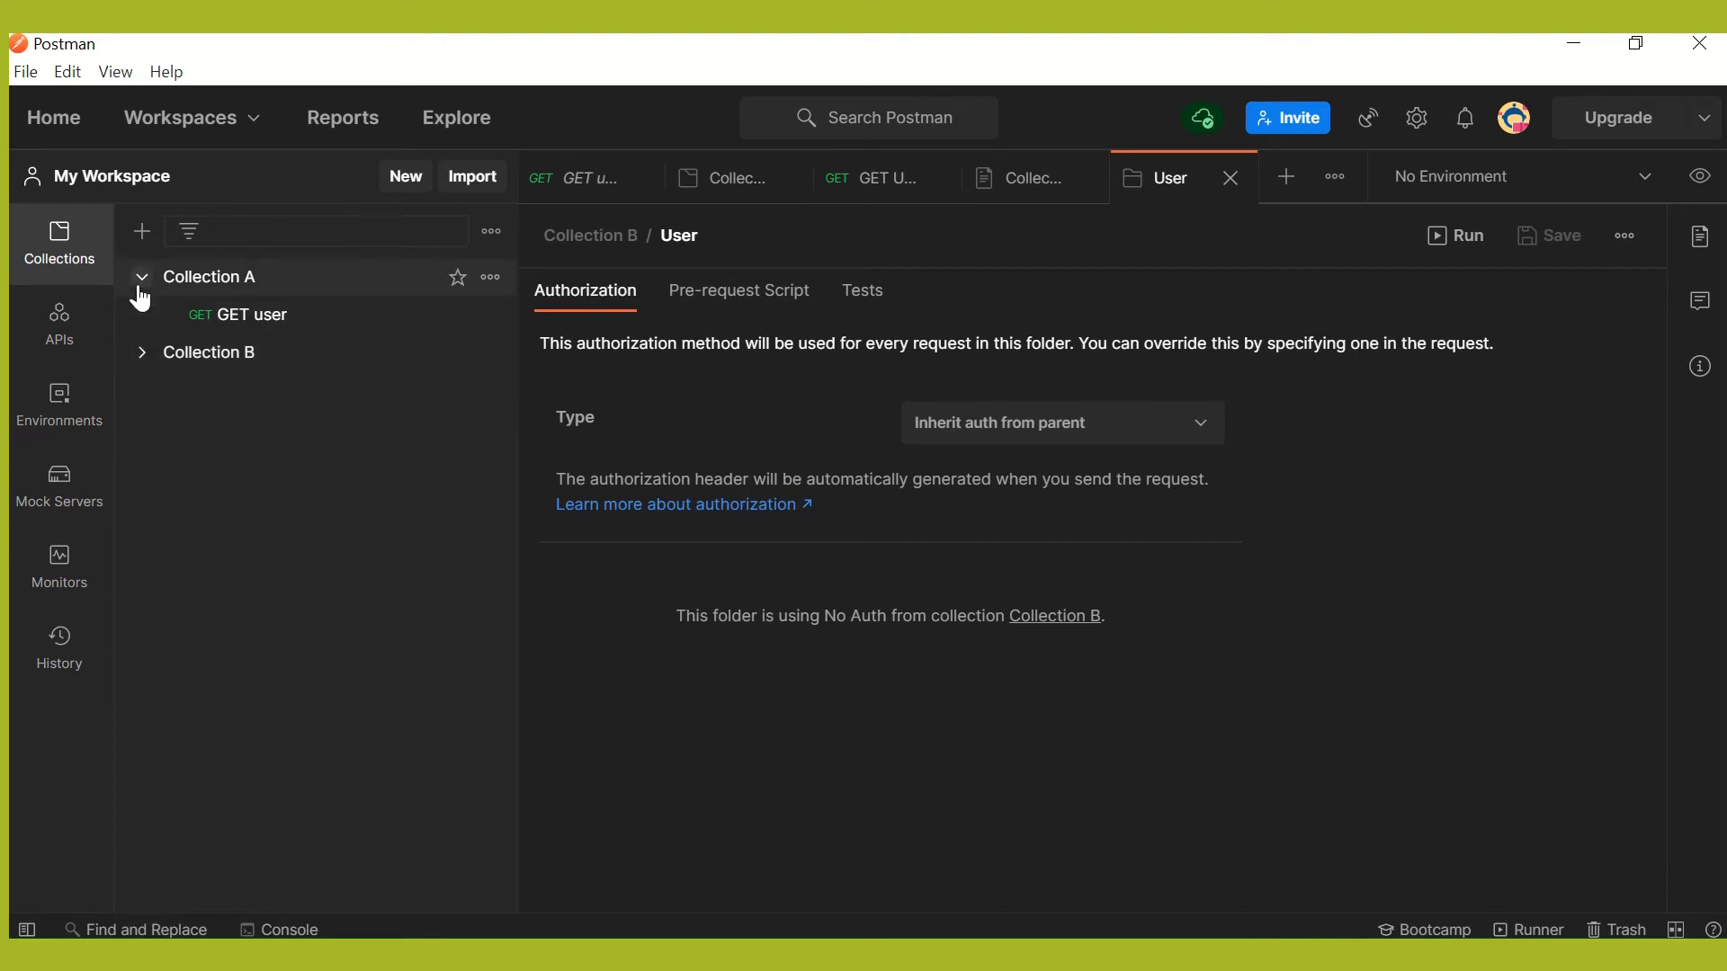
click(141, 281)
click(141, 319)
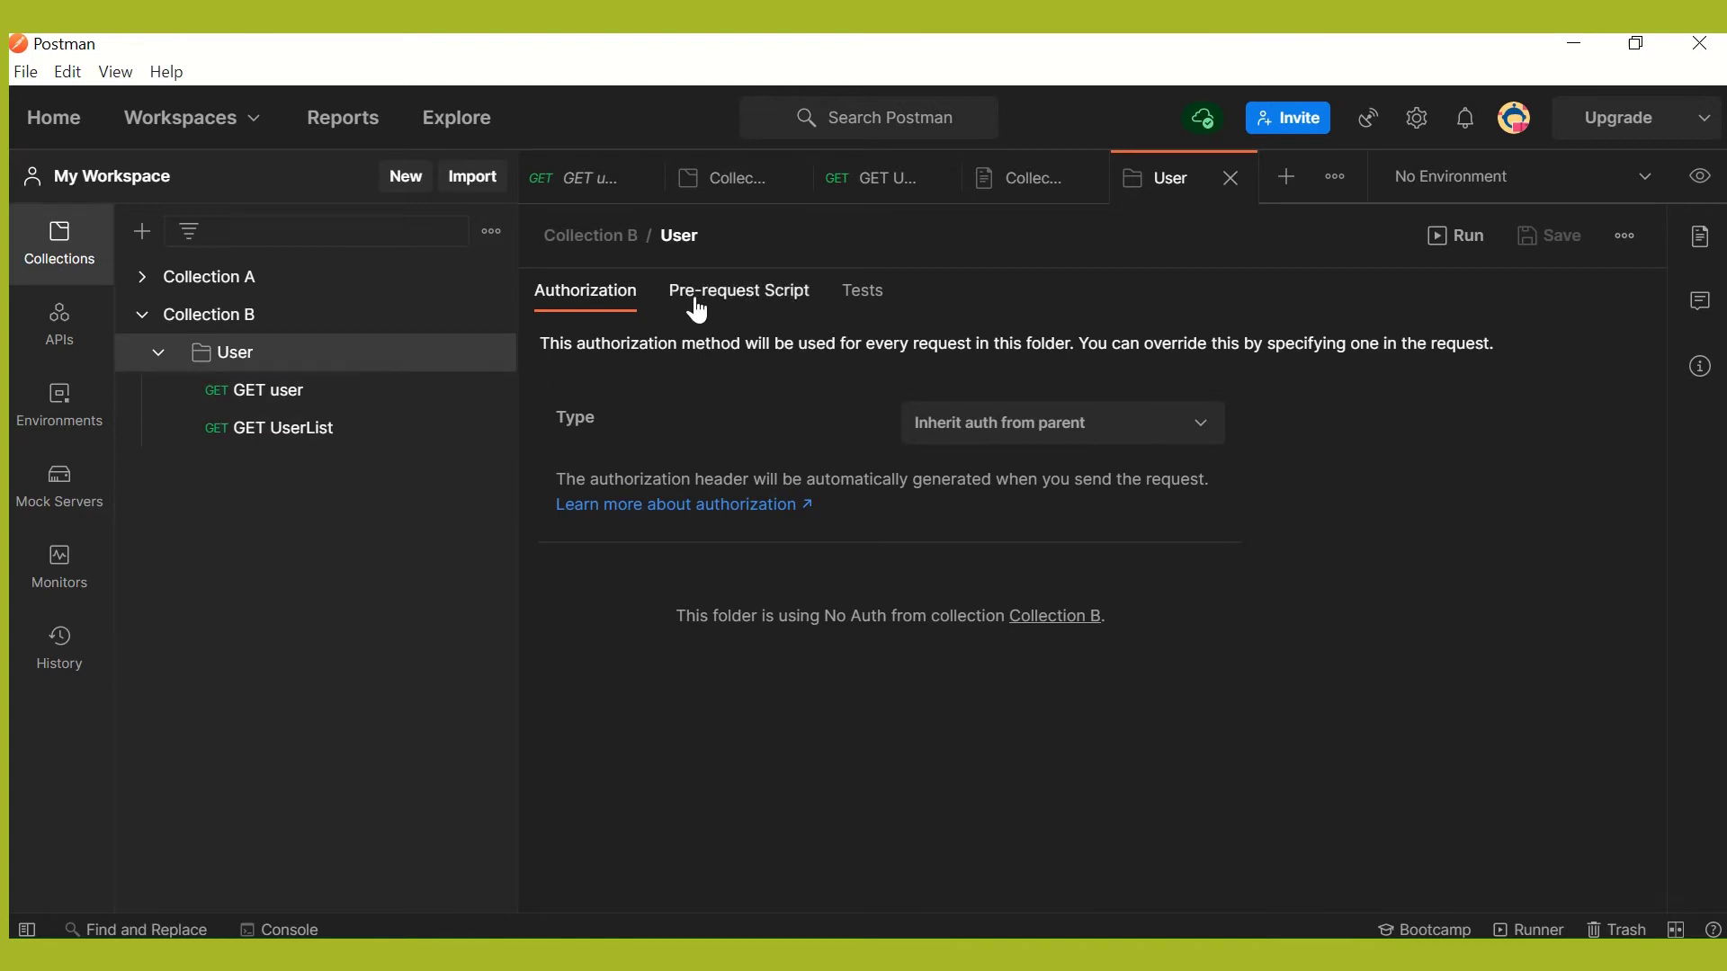
Look through the authorization types available for Collection B, leaving it on No Auth.
click(229, 316)
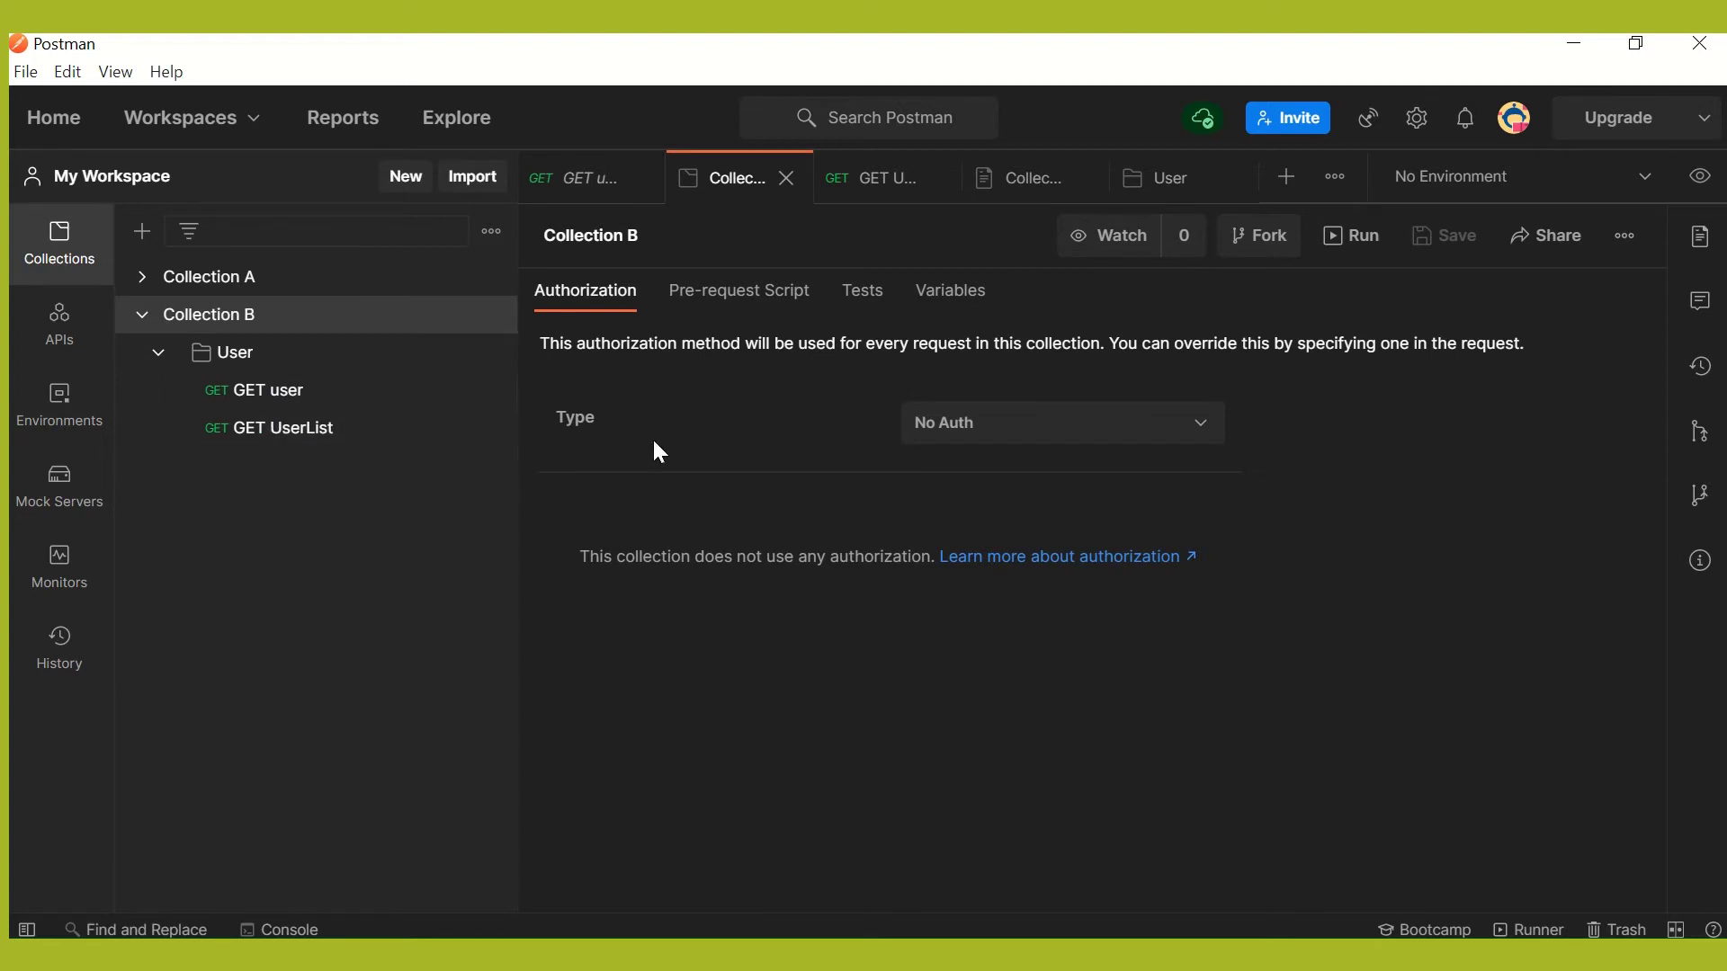
click(1137, 440)
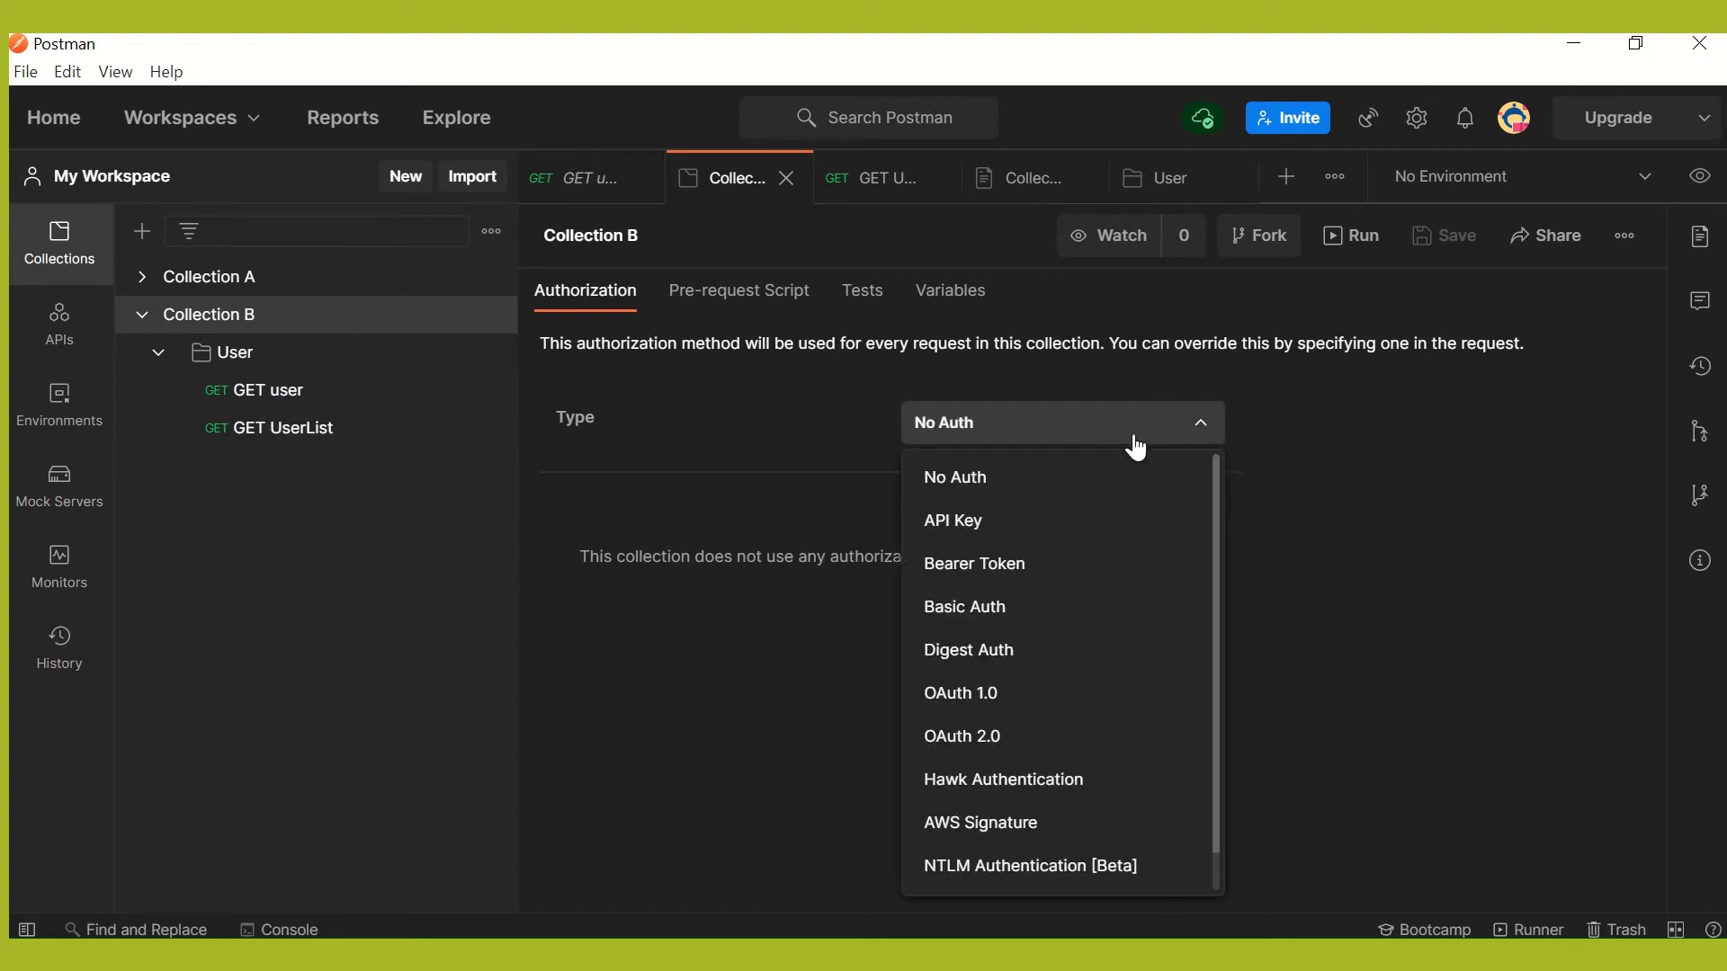
click(1349, 608)
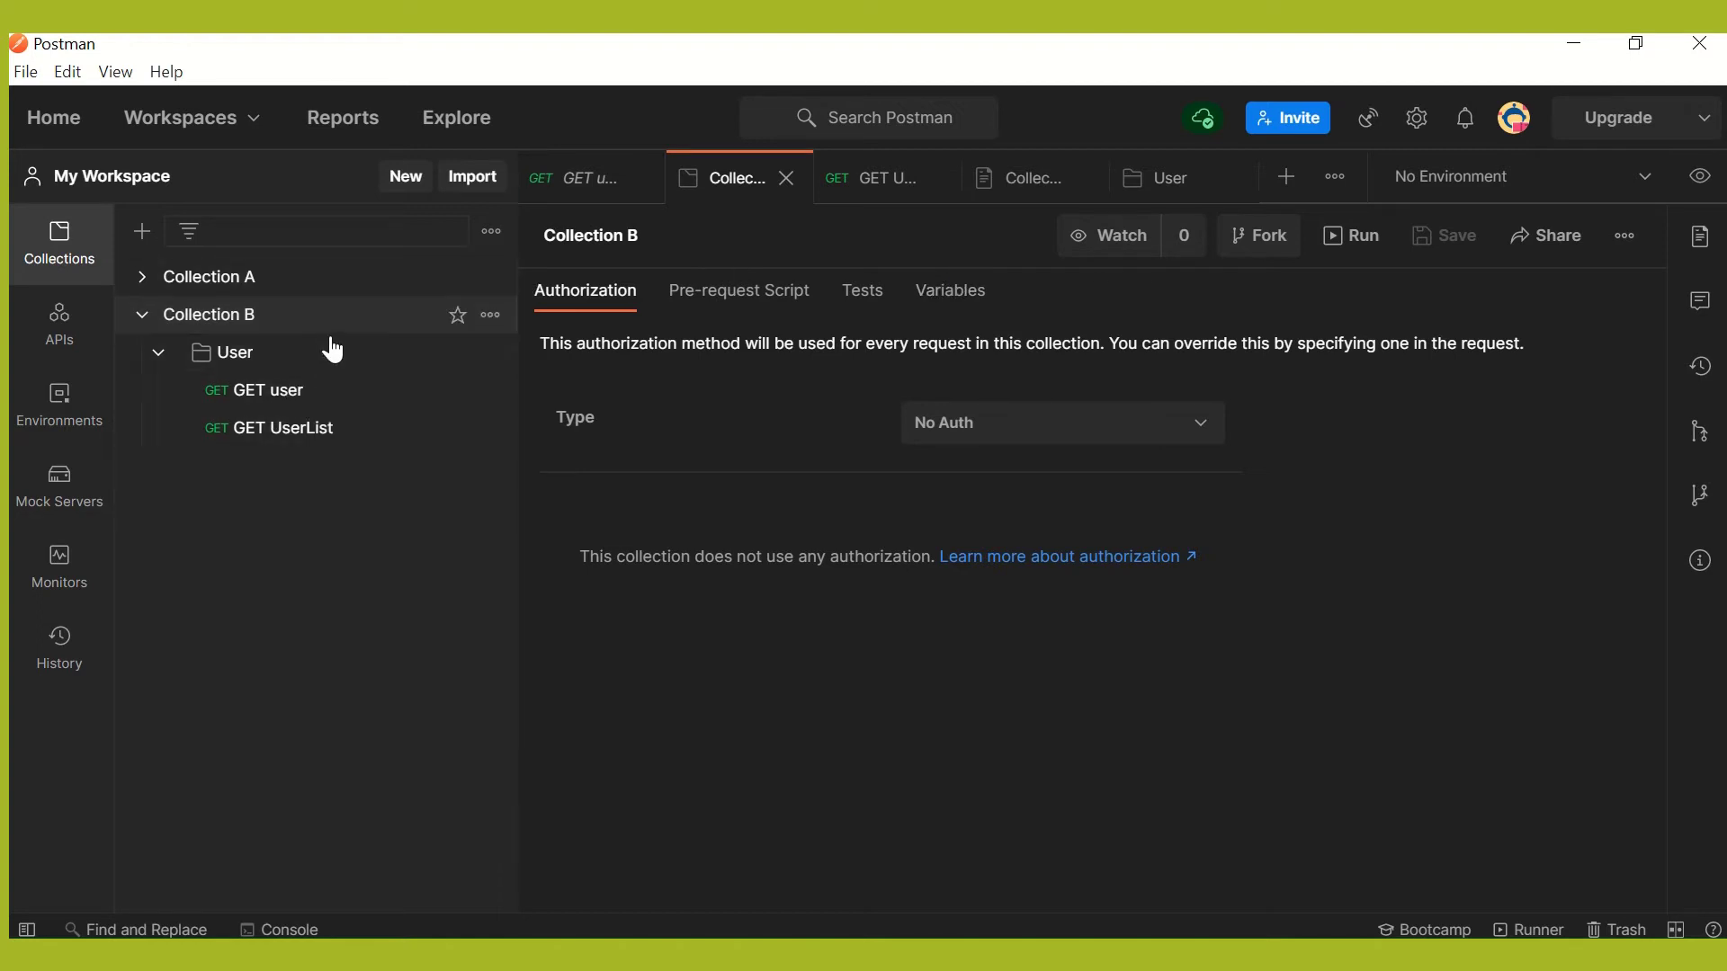
Mark Collection B as a favorite and look through the additional actions available for Collection A.
click(459, 327)
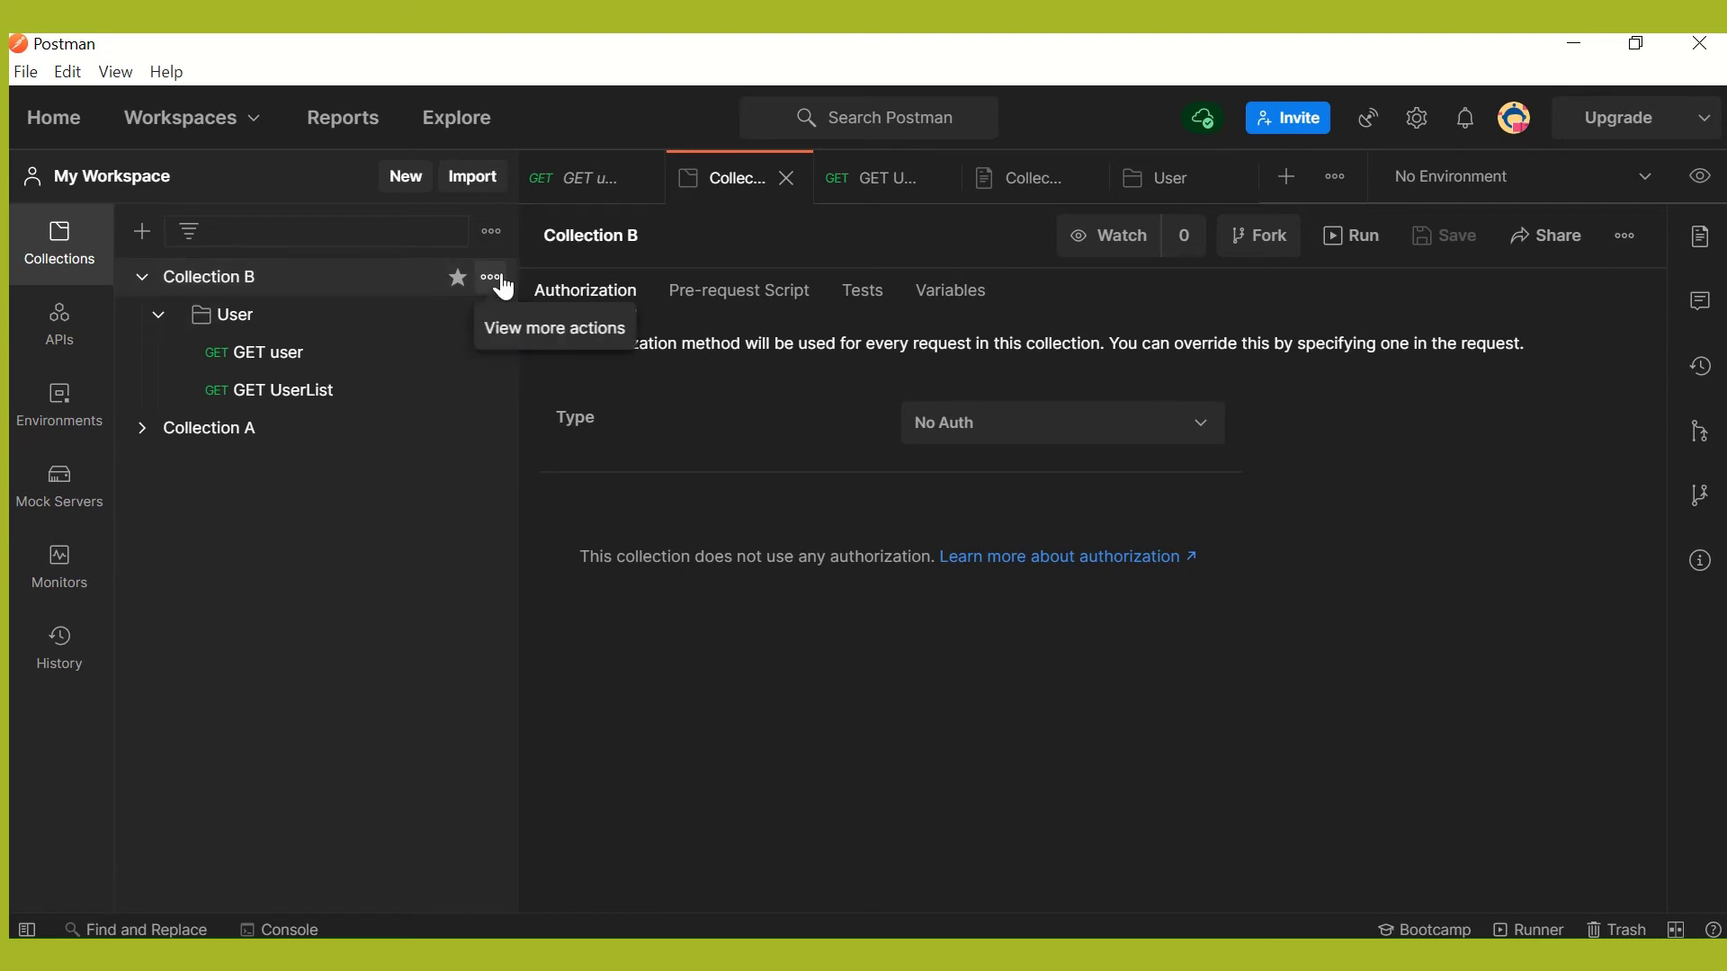
click(495, 435)
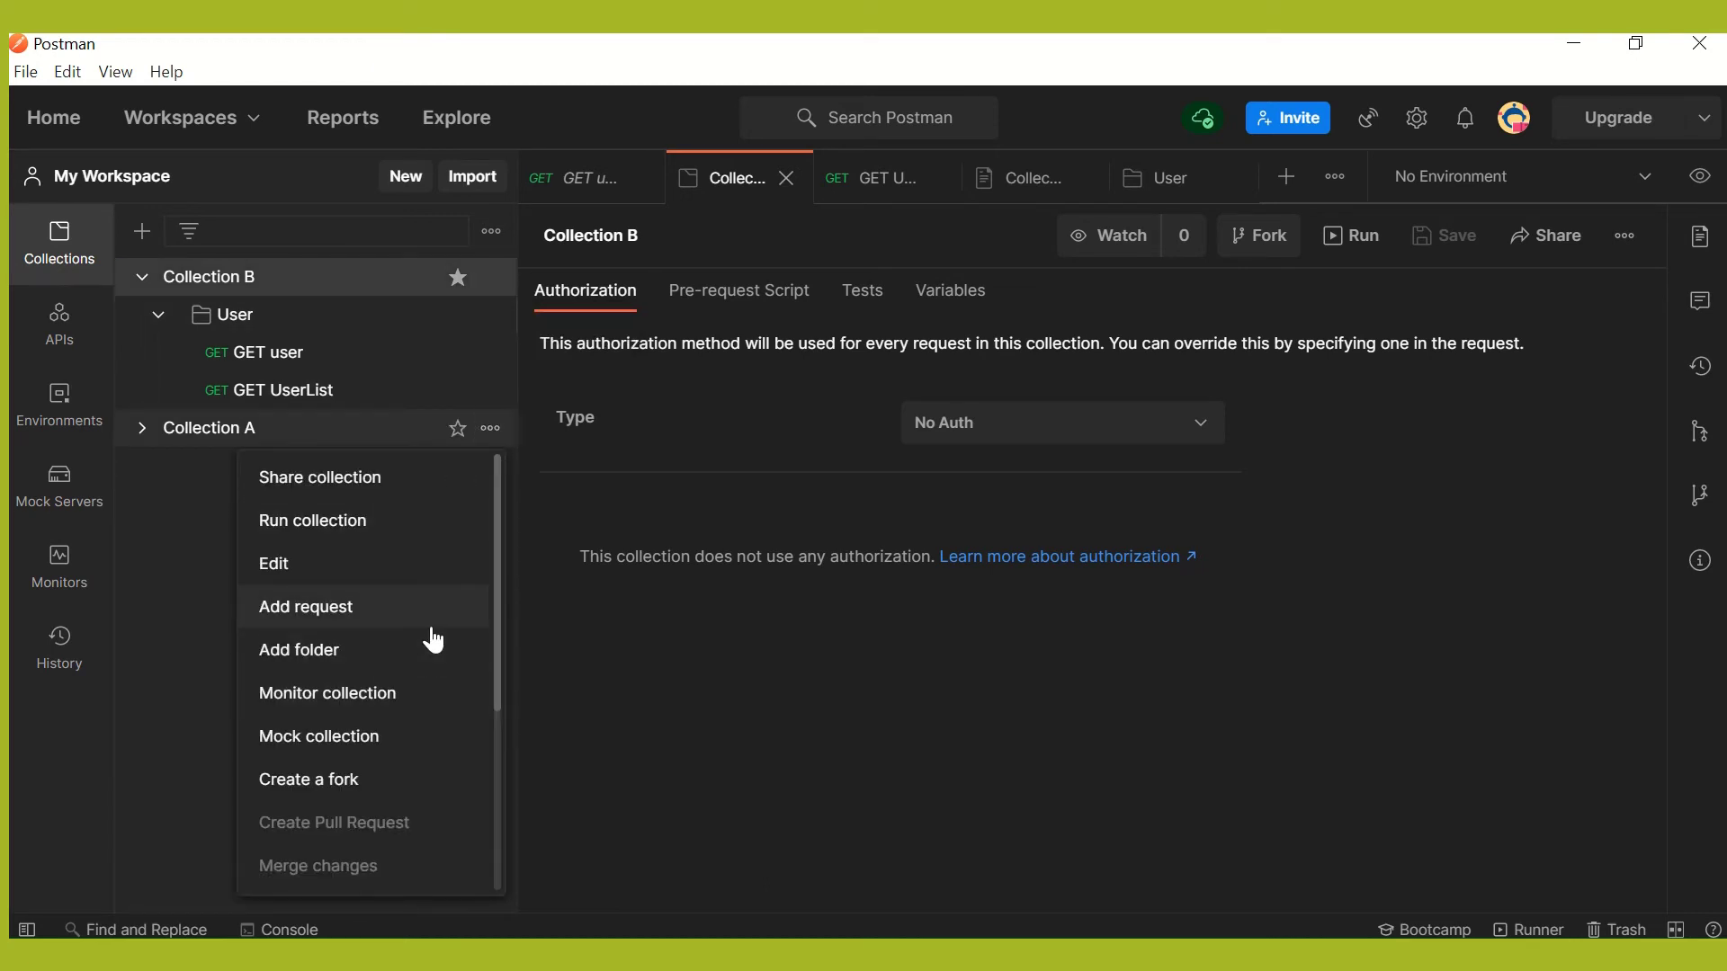
scroll(433, 639, down, 3)
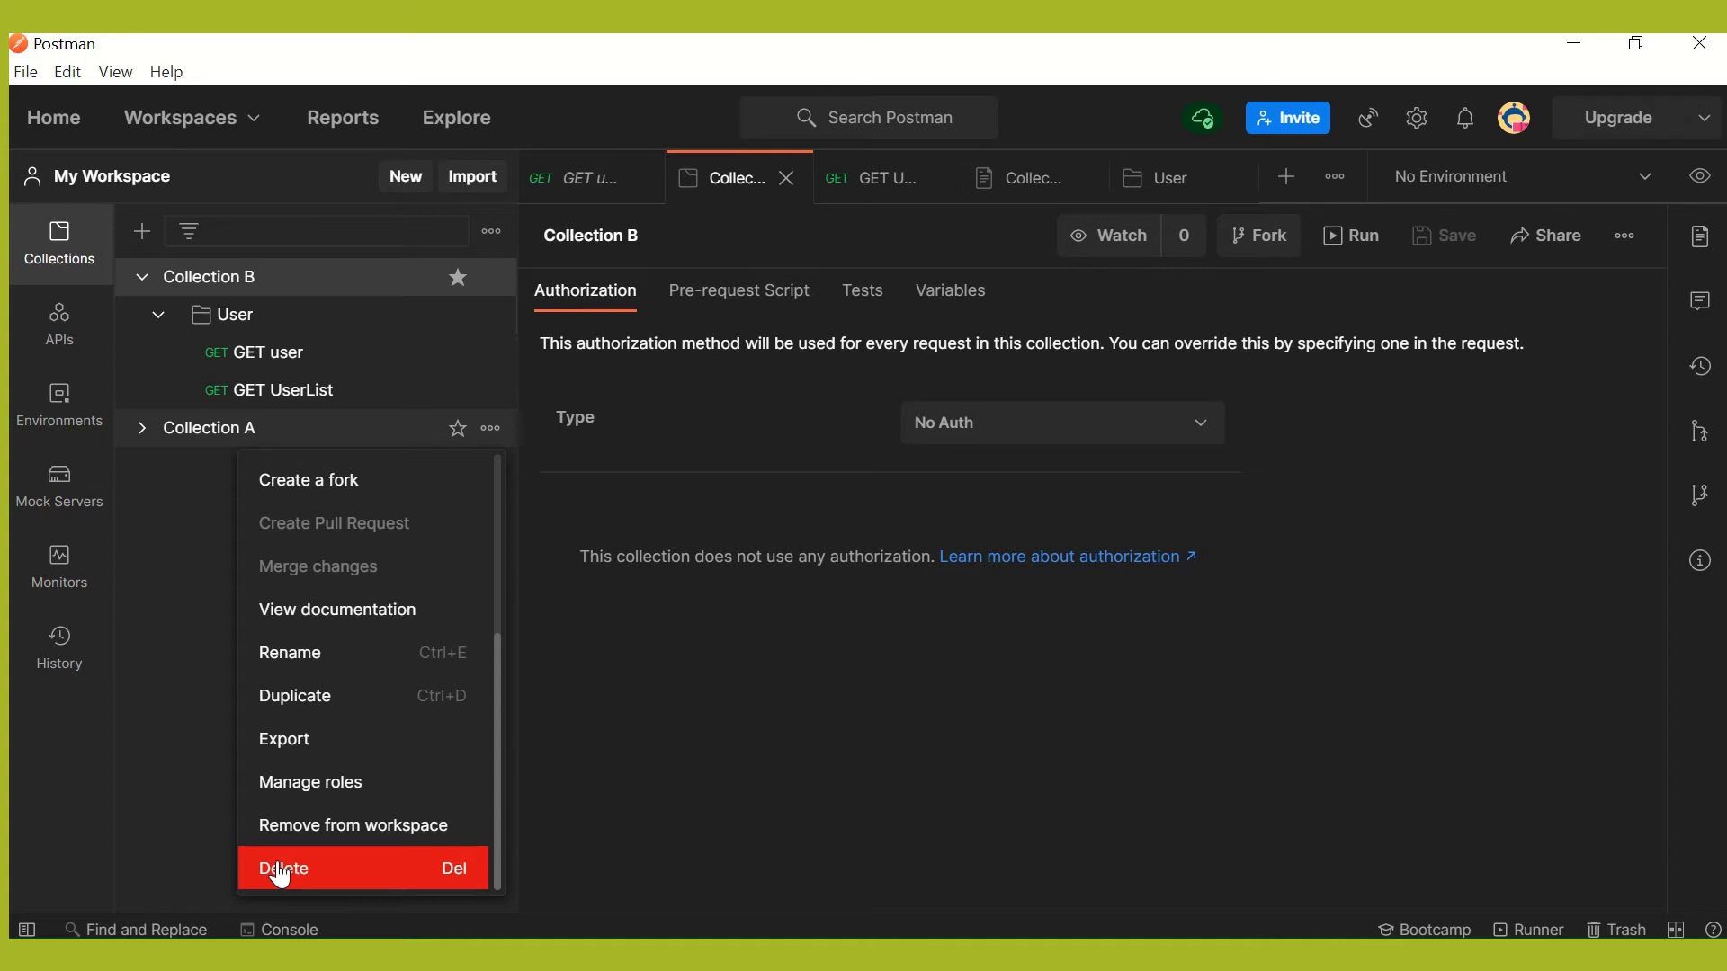
click(639, 775)
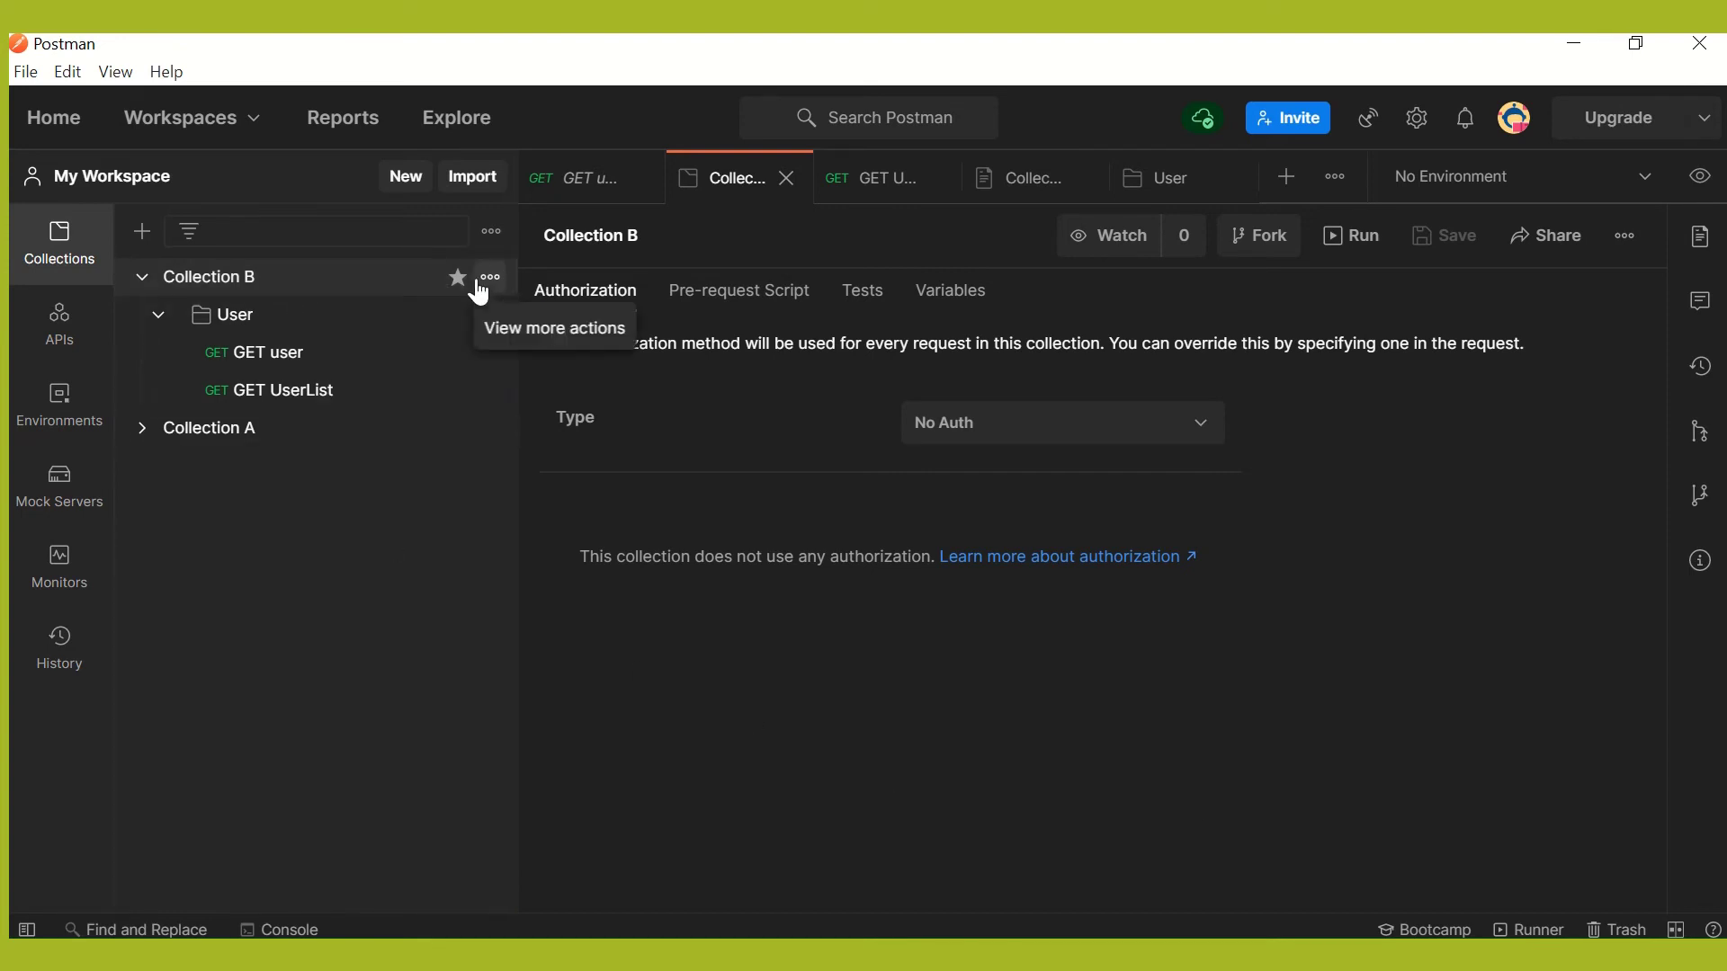
Run Collection B with both requests selected, a 2000 ms delay and response saving enabled.
click(1361, 239)
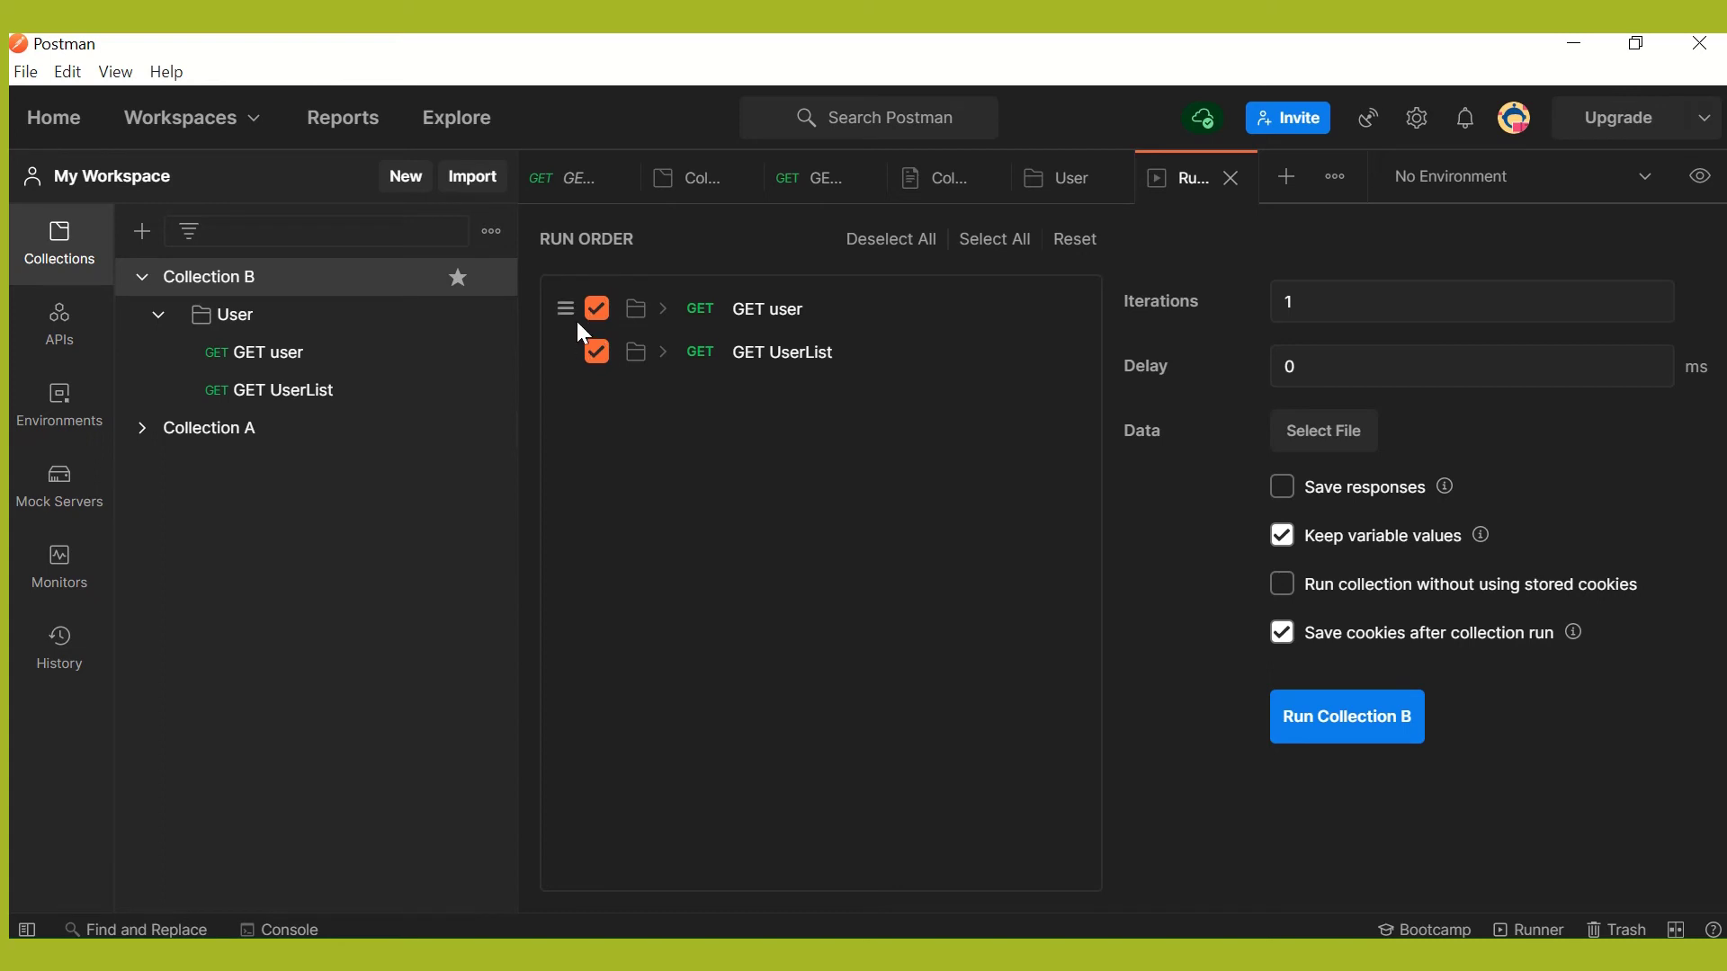
mouse_move(563, 317)
mouse_down()
mouse_move(570, 365)
mouse_move(558, 296)
mouse_up()
click(598, 315)
click(598, 315)
key(BackSpace)
text(2000)
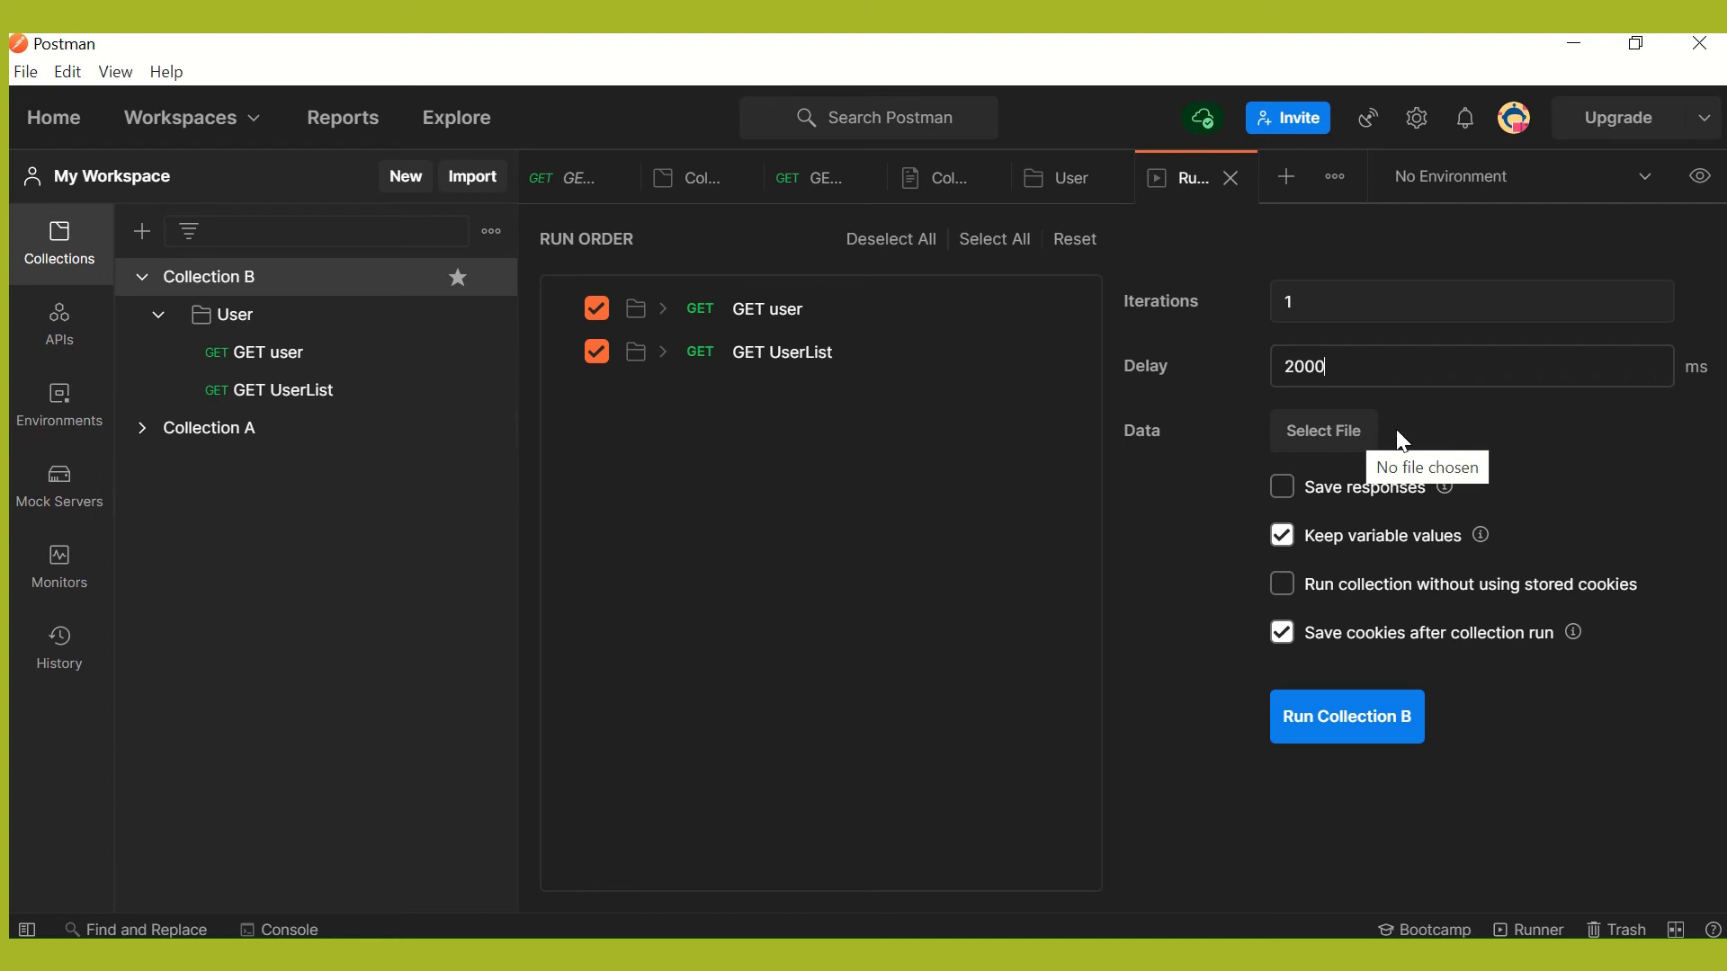
click(1283, 488)
mouse_move(1440, 500)
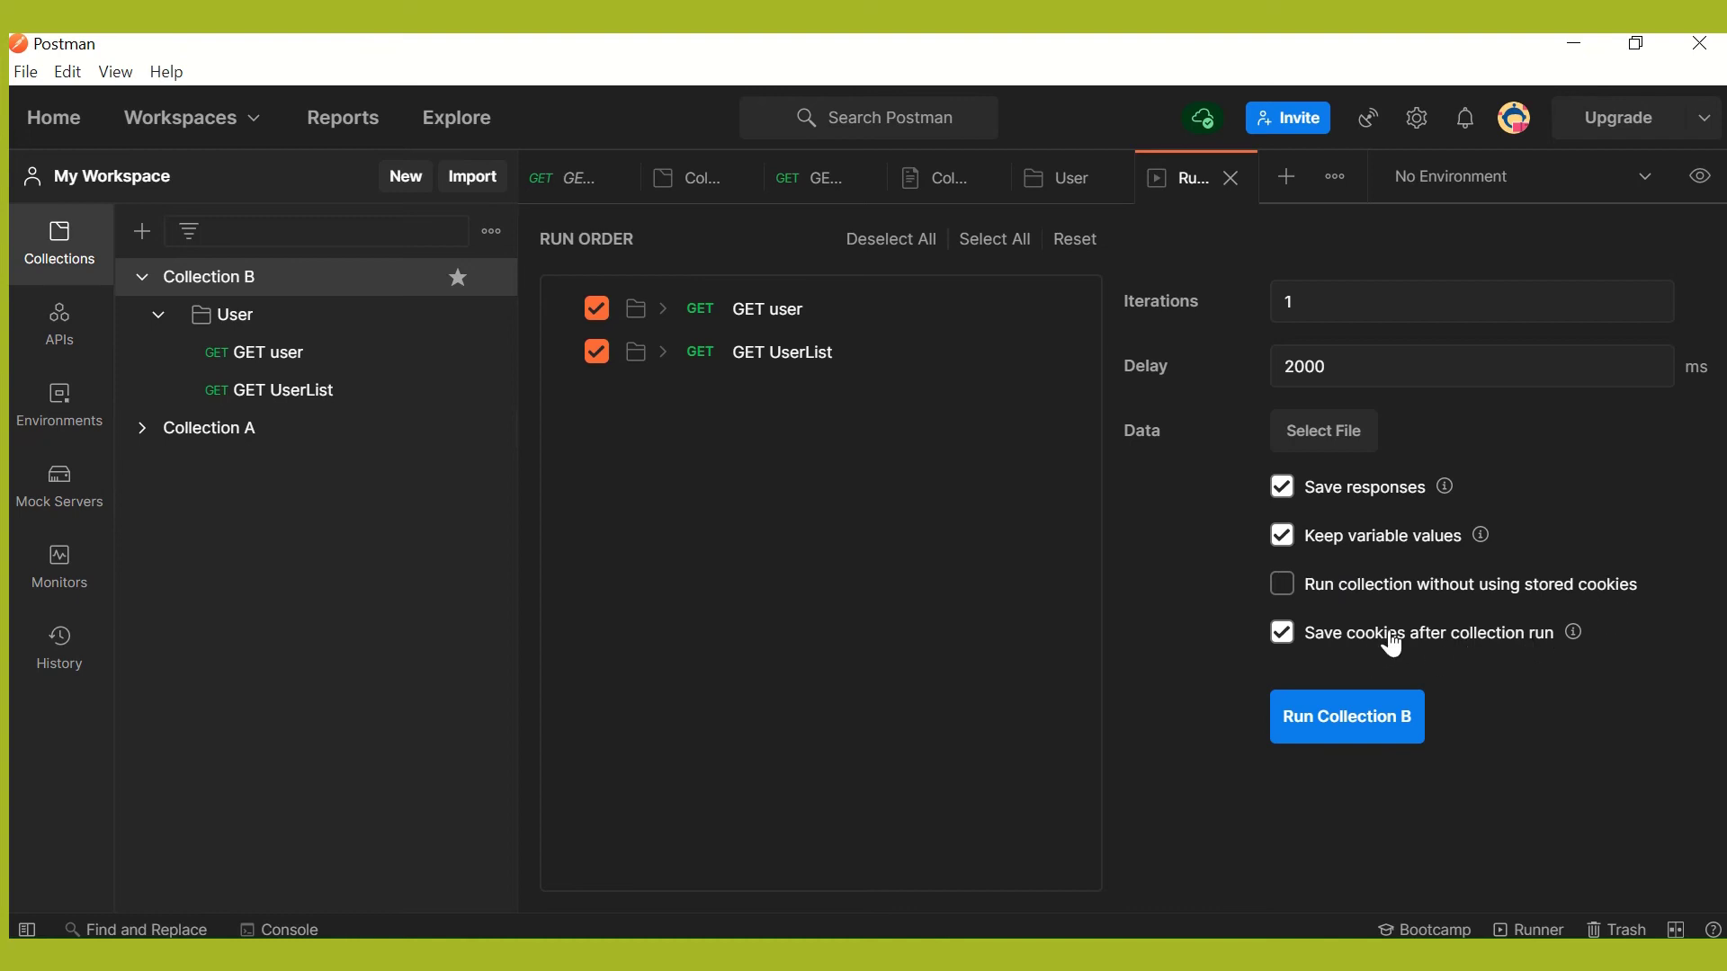
click(1346, 717)
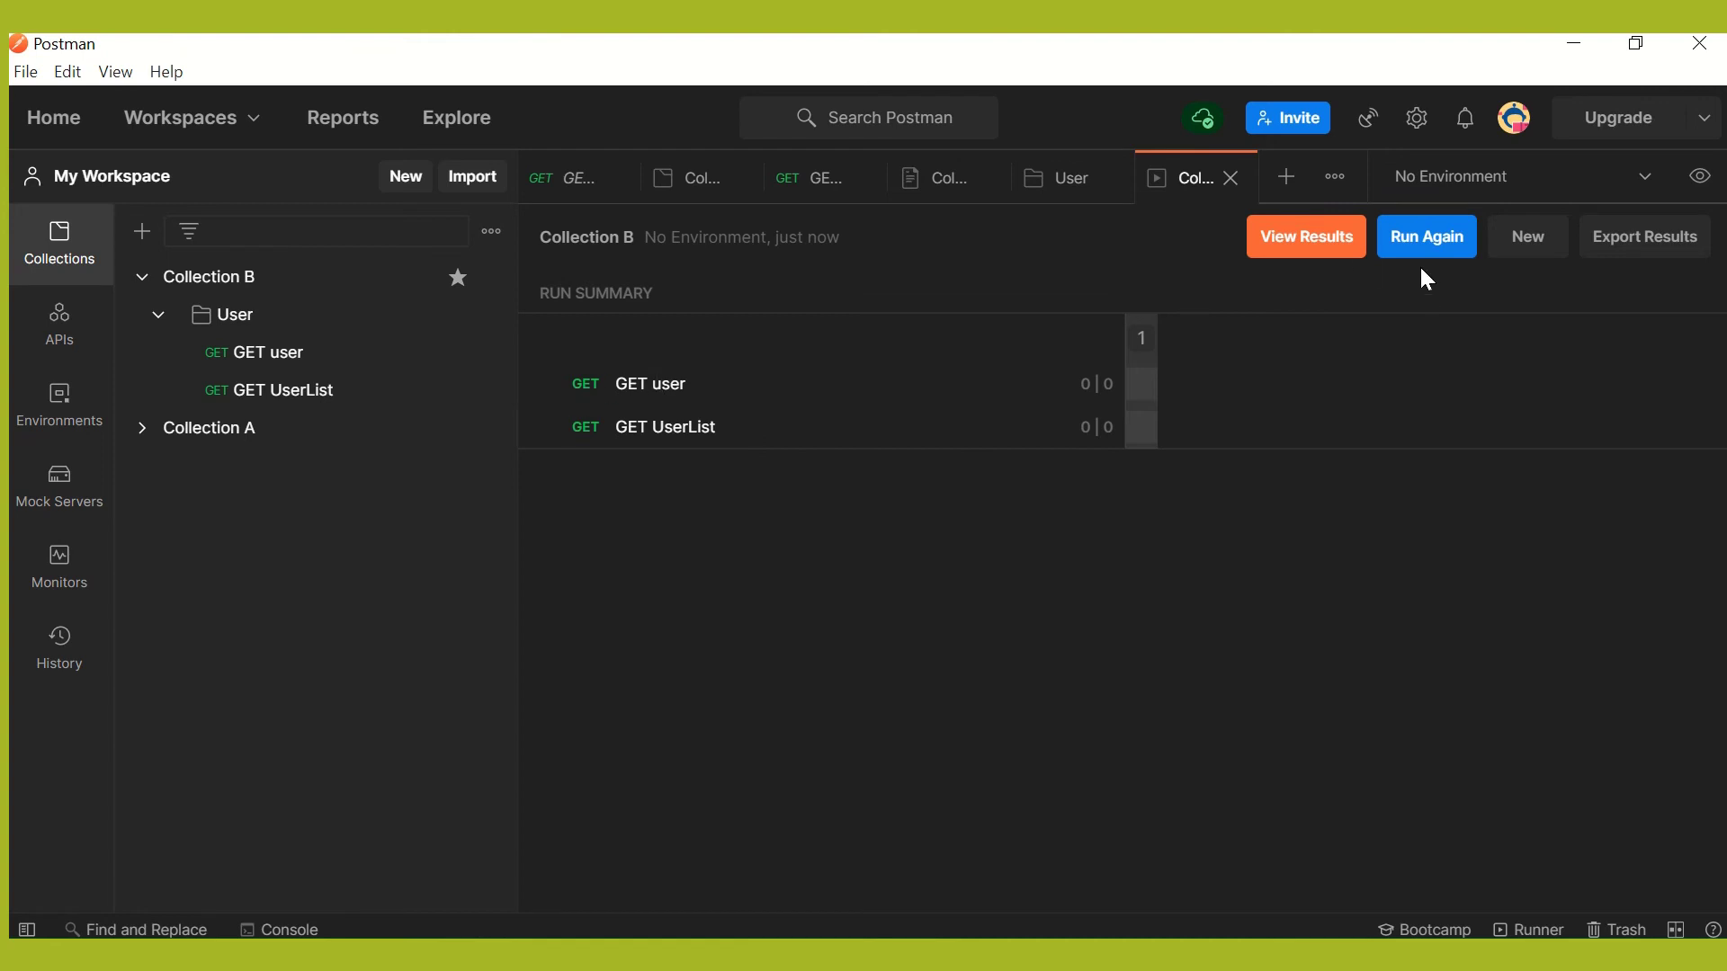
Open the run's detailed results and examine the GET user request's URL, request headers and request body.
click(1326, 244)
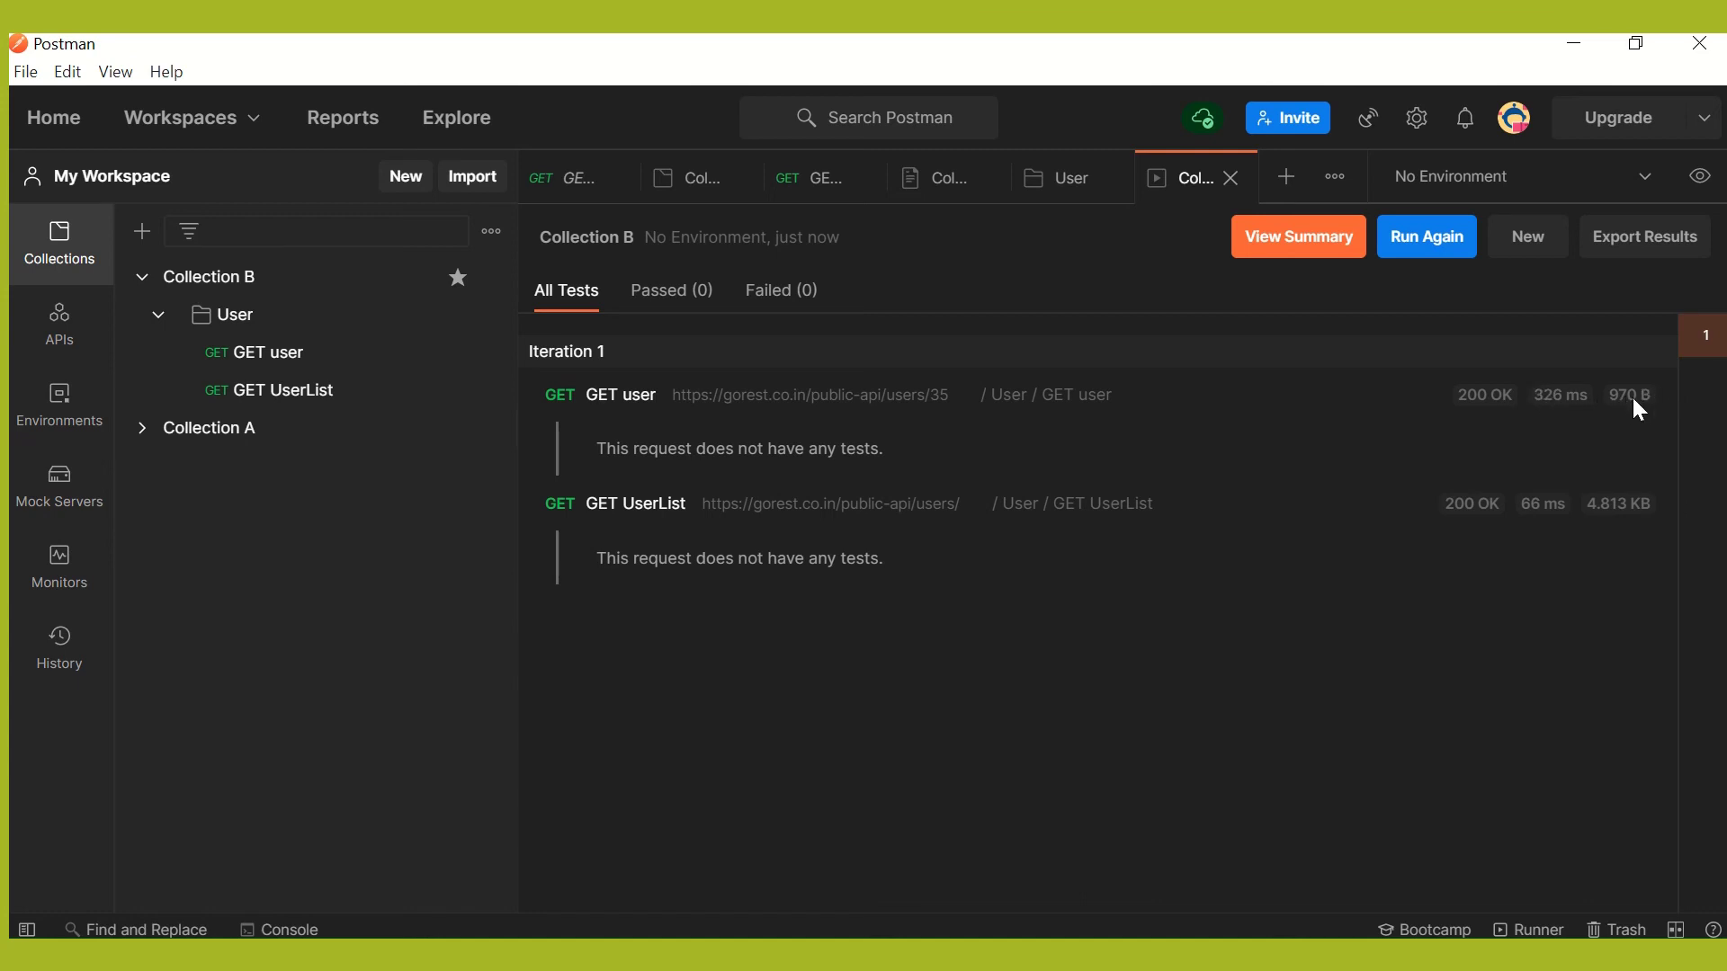
click(609, 401)
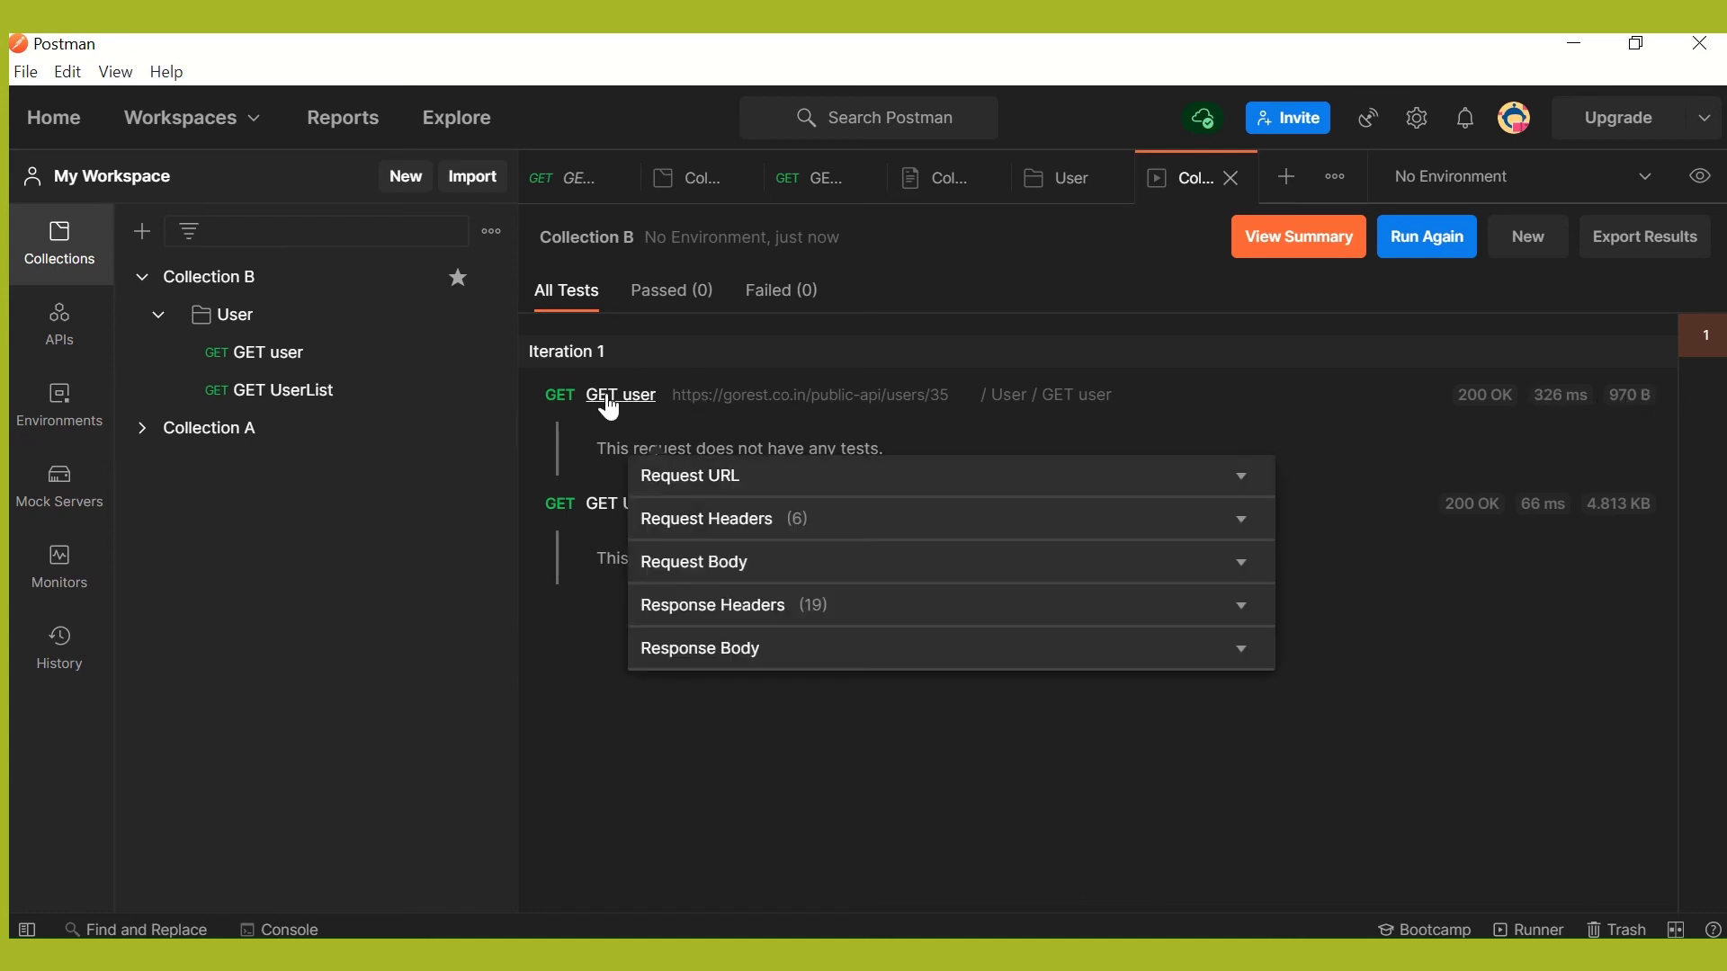
click(721, 475)
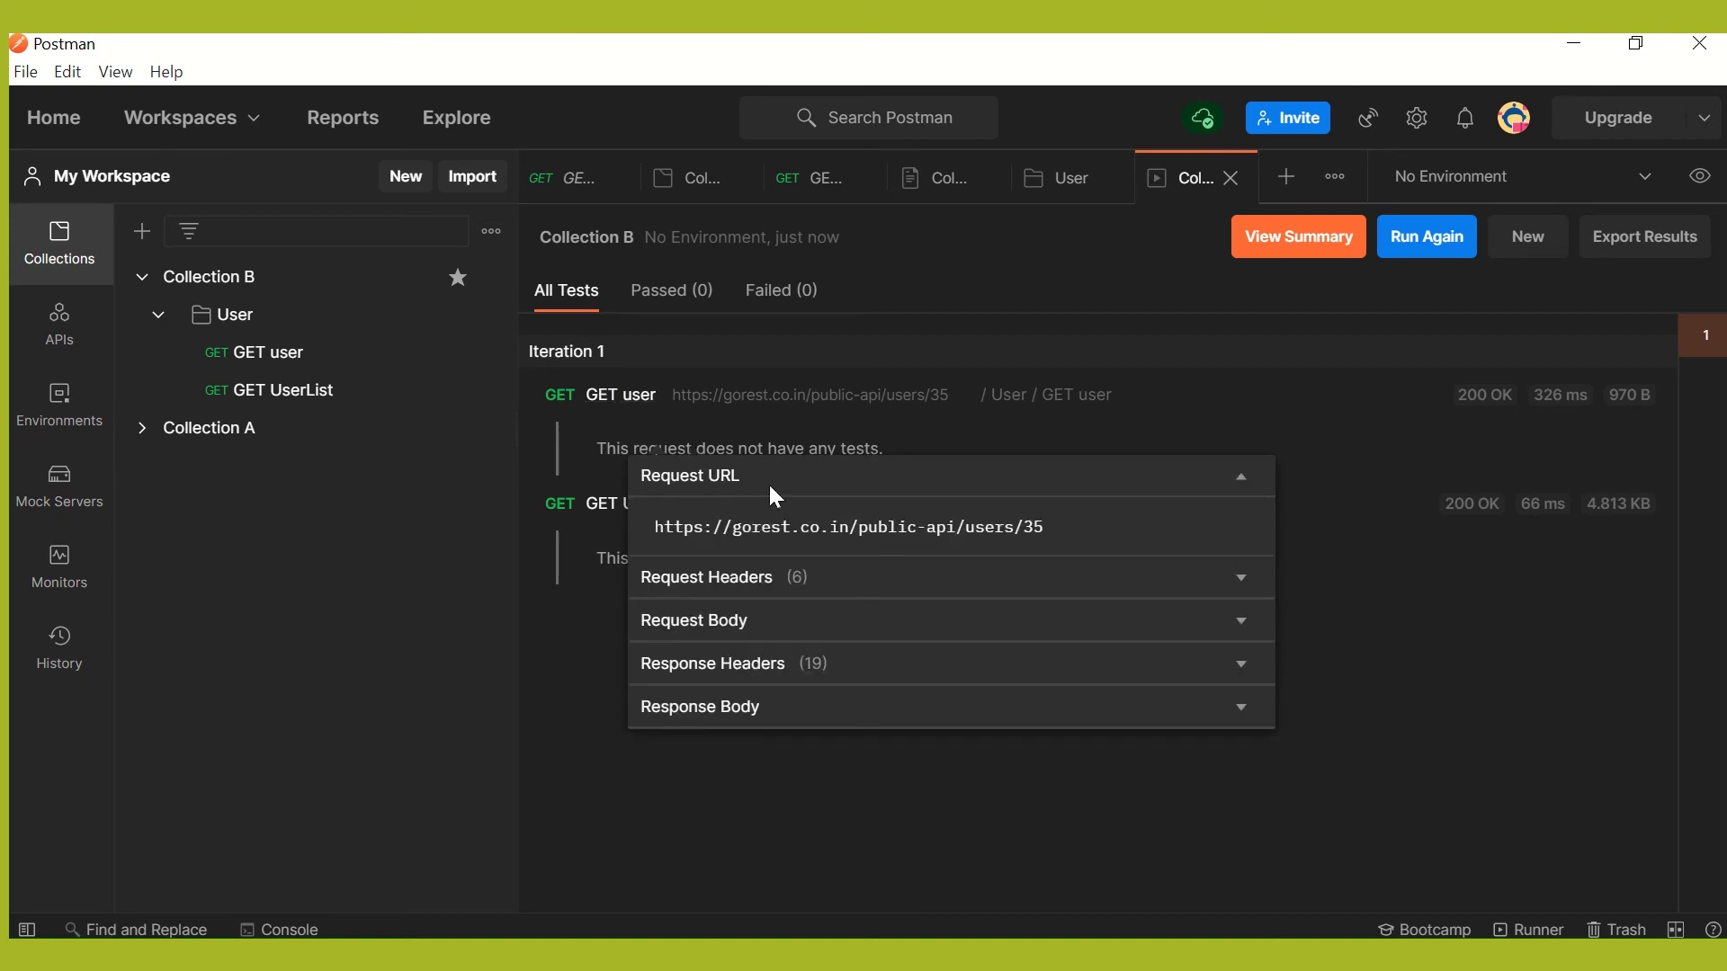
click(752, 576)
click(743, 802)
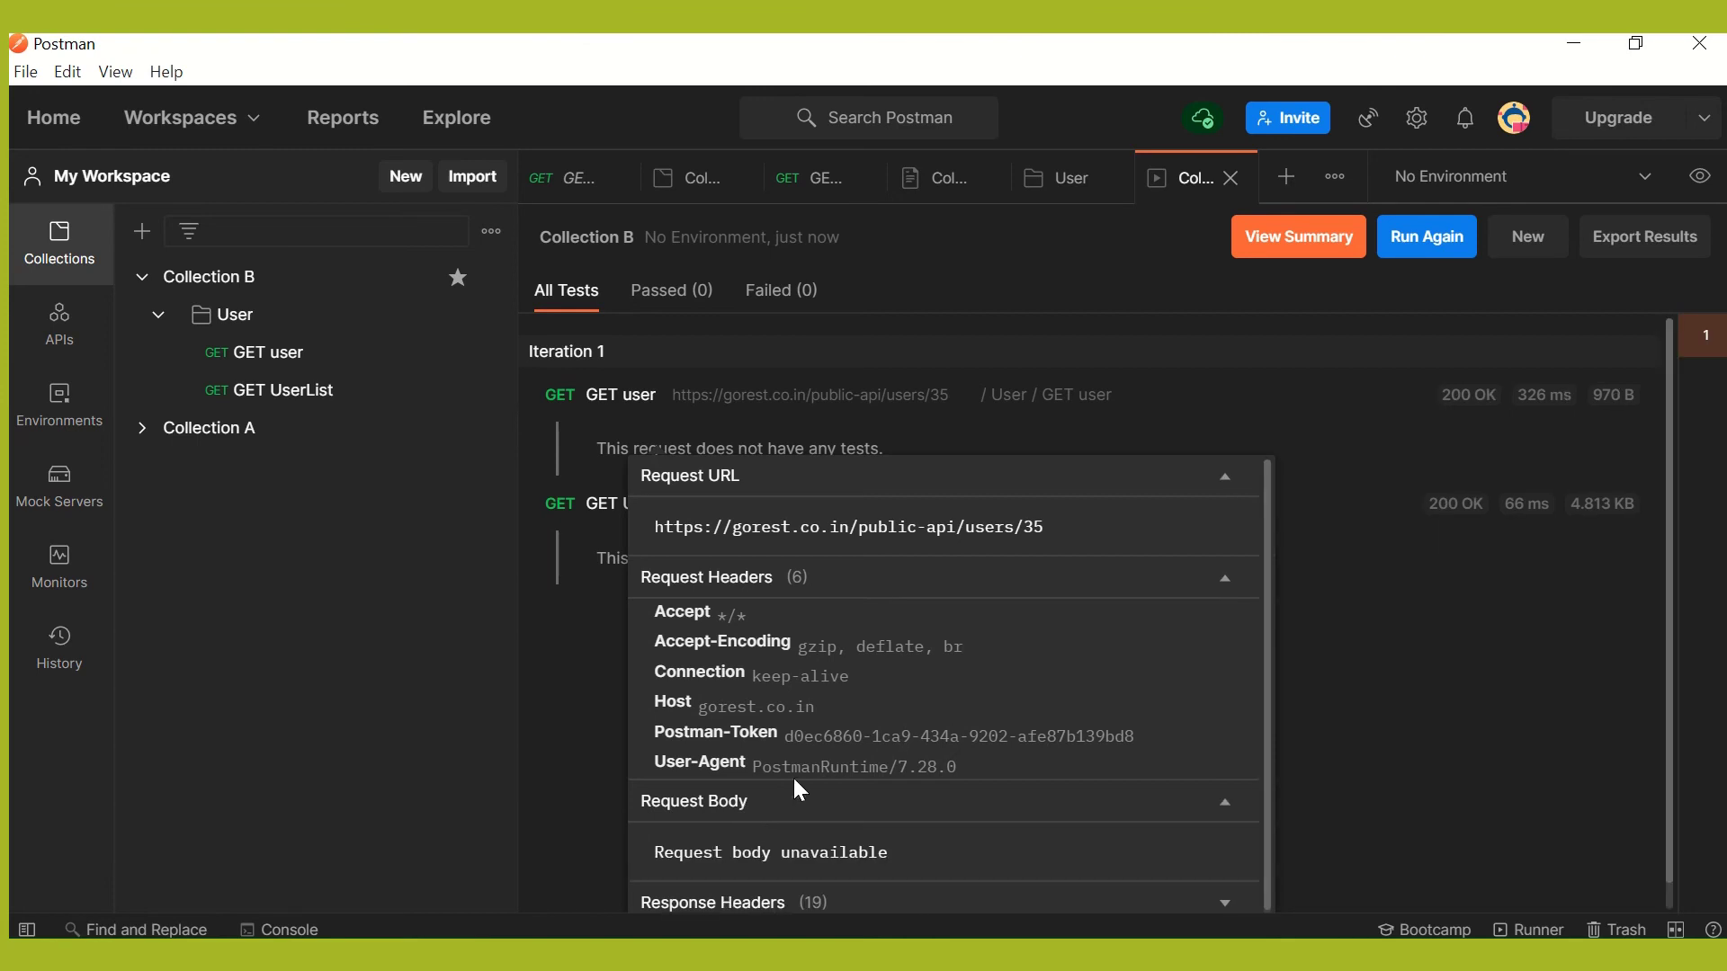
scroll(828, 800, down, 1)
scroll(1084, 701, down, 1)
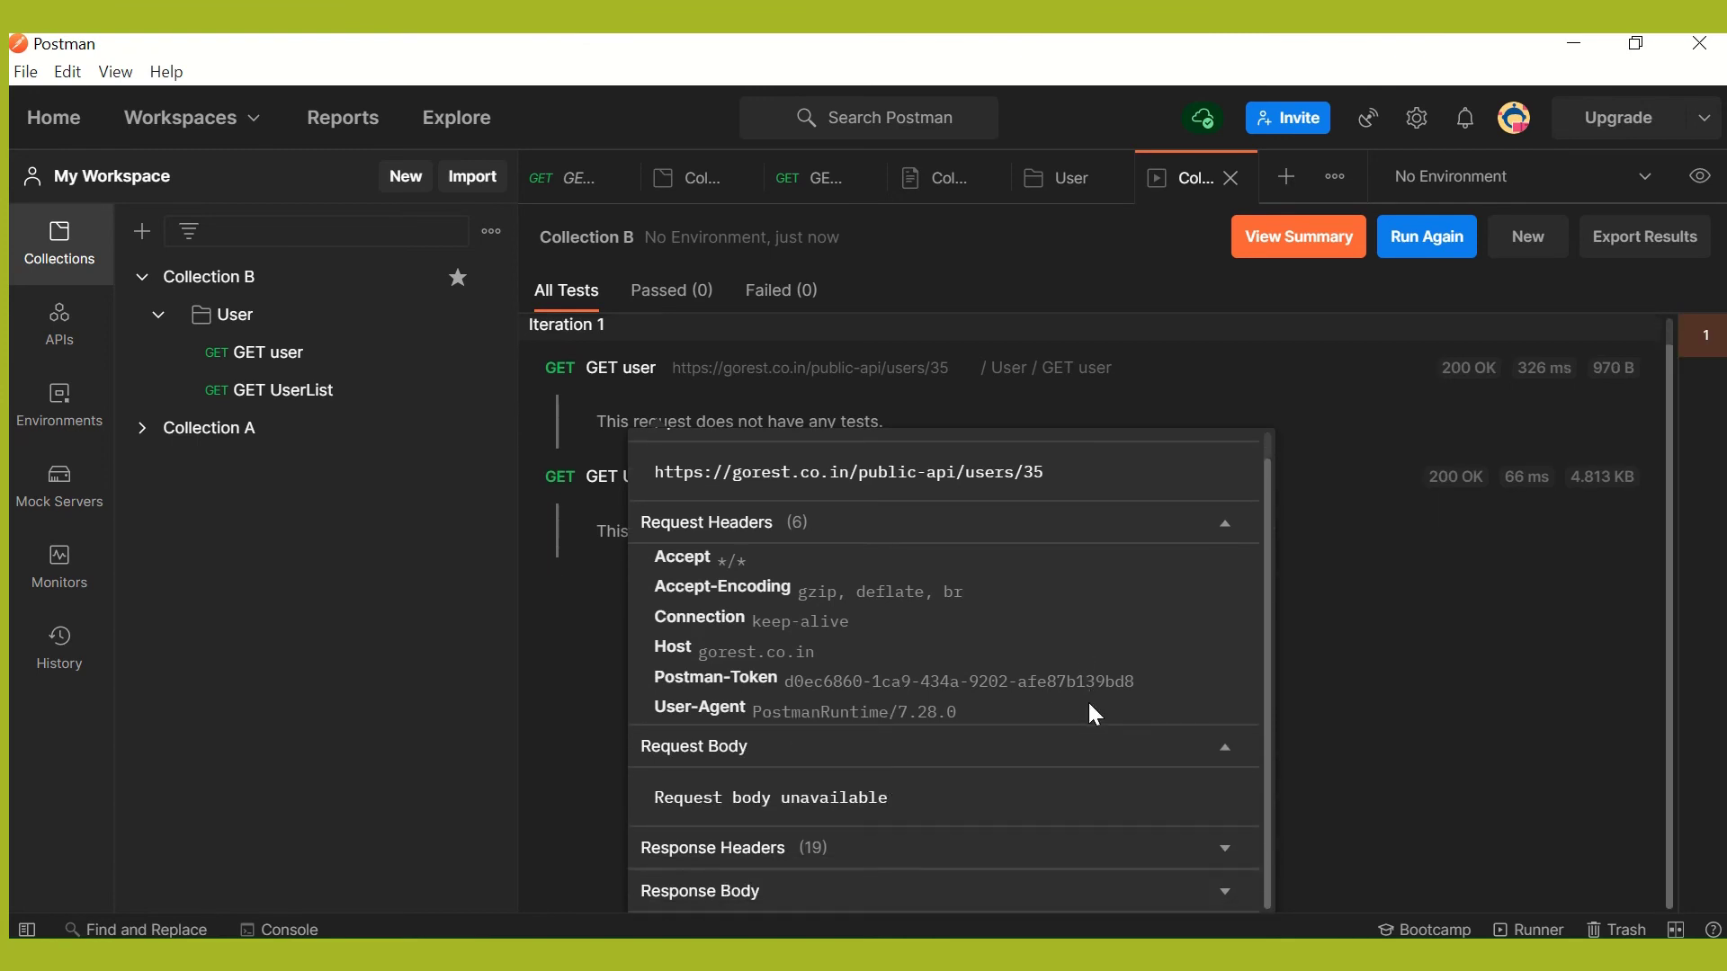
Examine the response headers and the response body of the GET user request in the run results.
click(1189, 847)
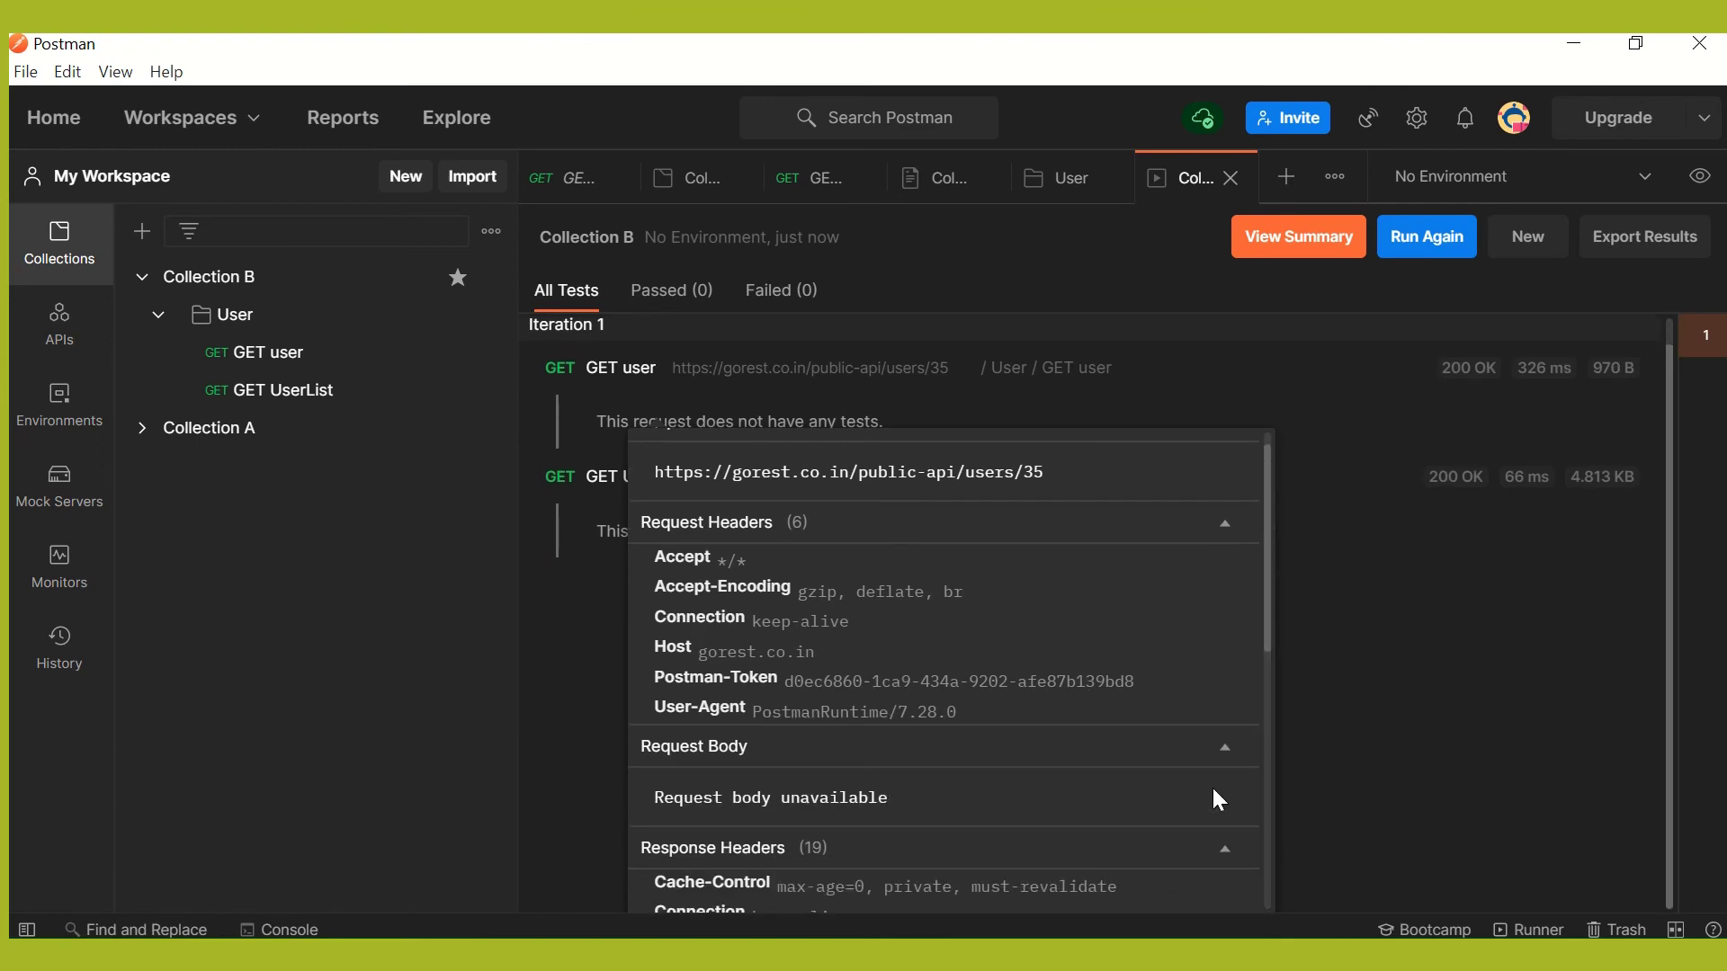
scroll(1211, 702, down, 5)
click(1223, 892)
scroll(1249, 788, down, 3)
scroll(1255, 782, down, 1)
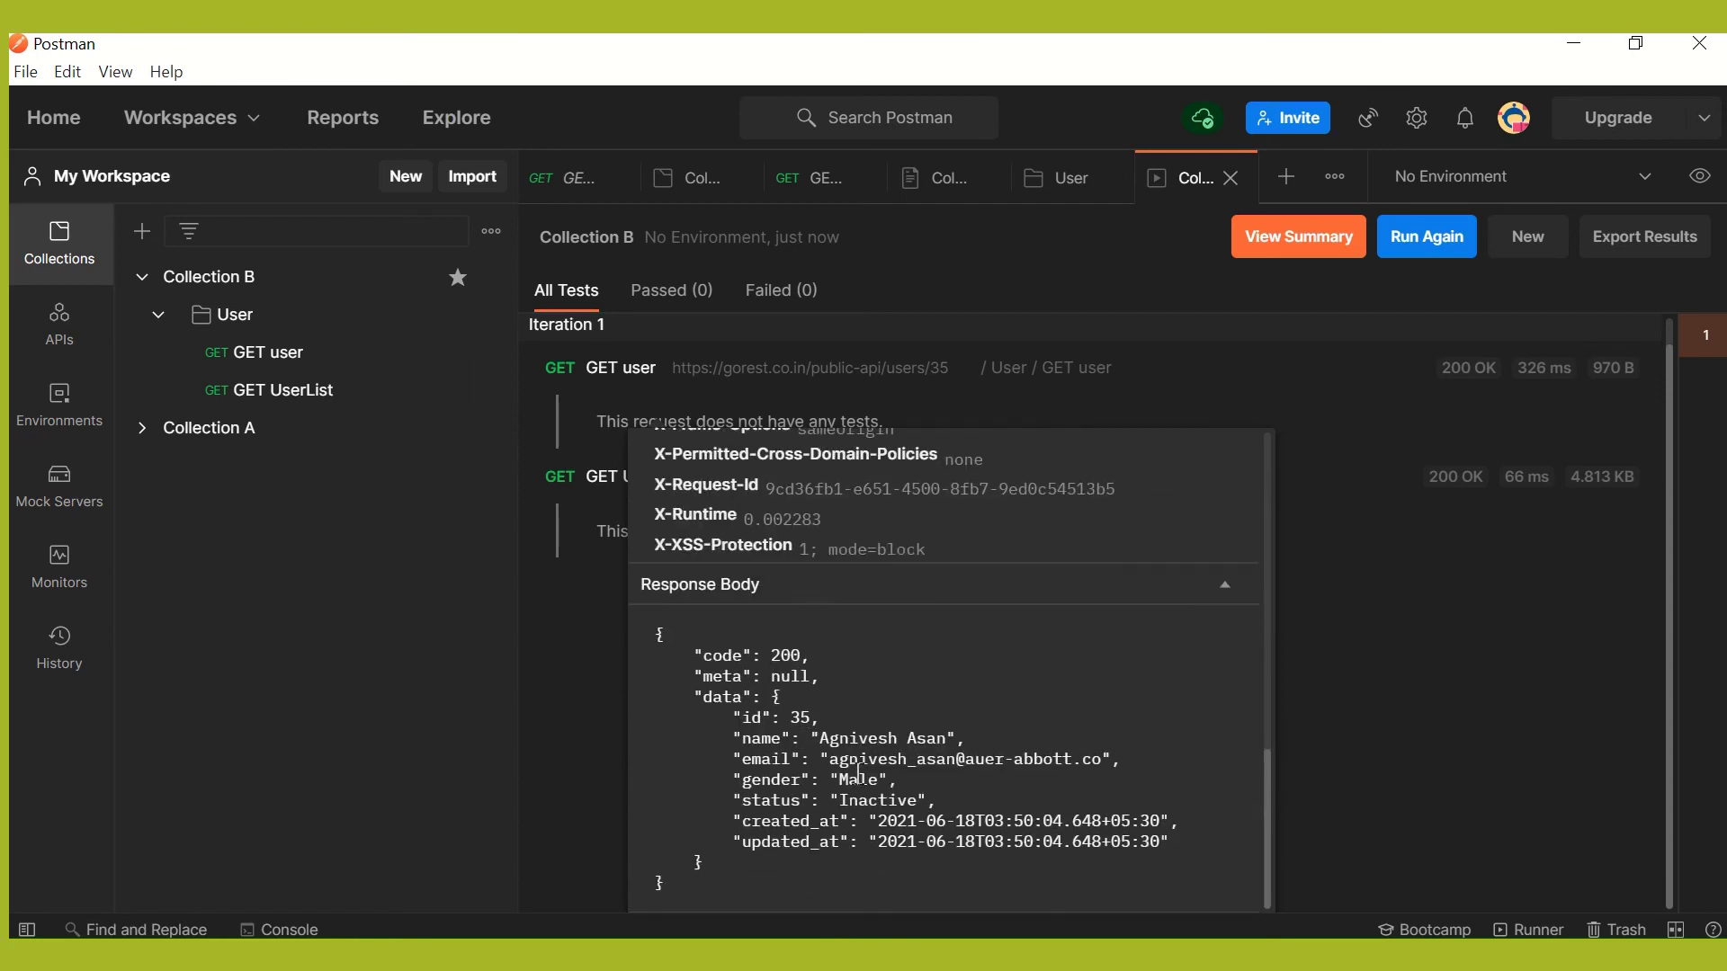
scroll(842, 782, up, 8)
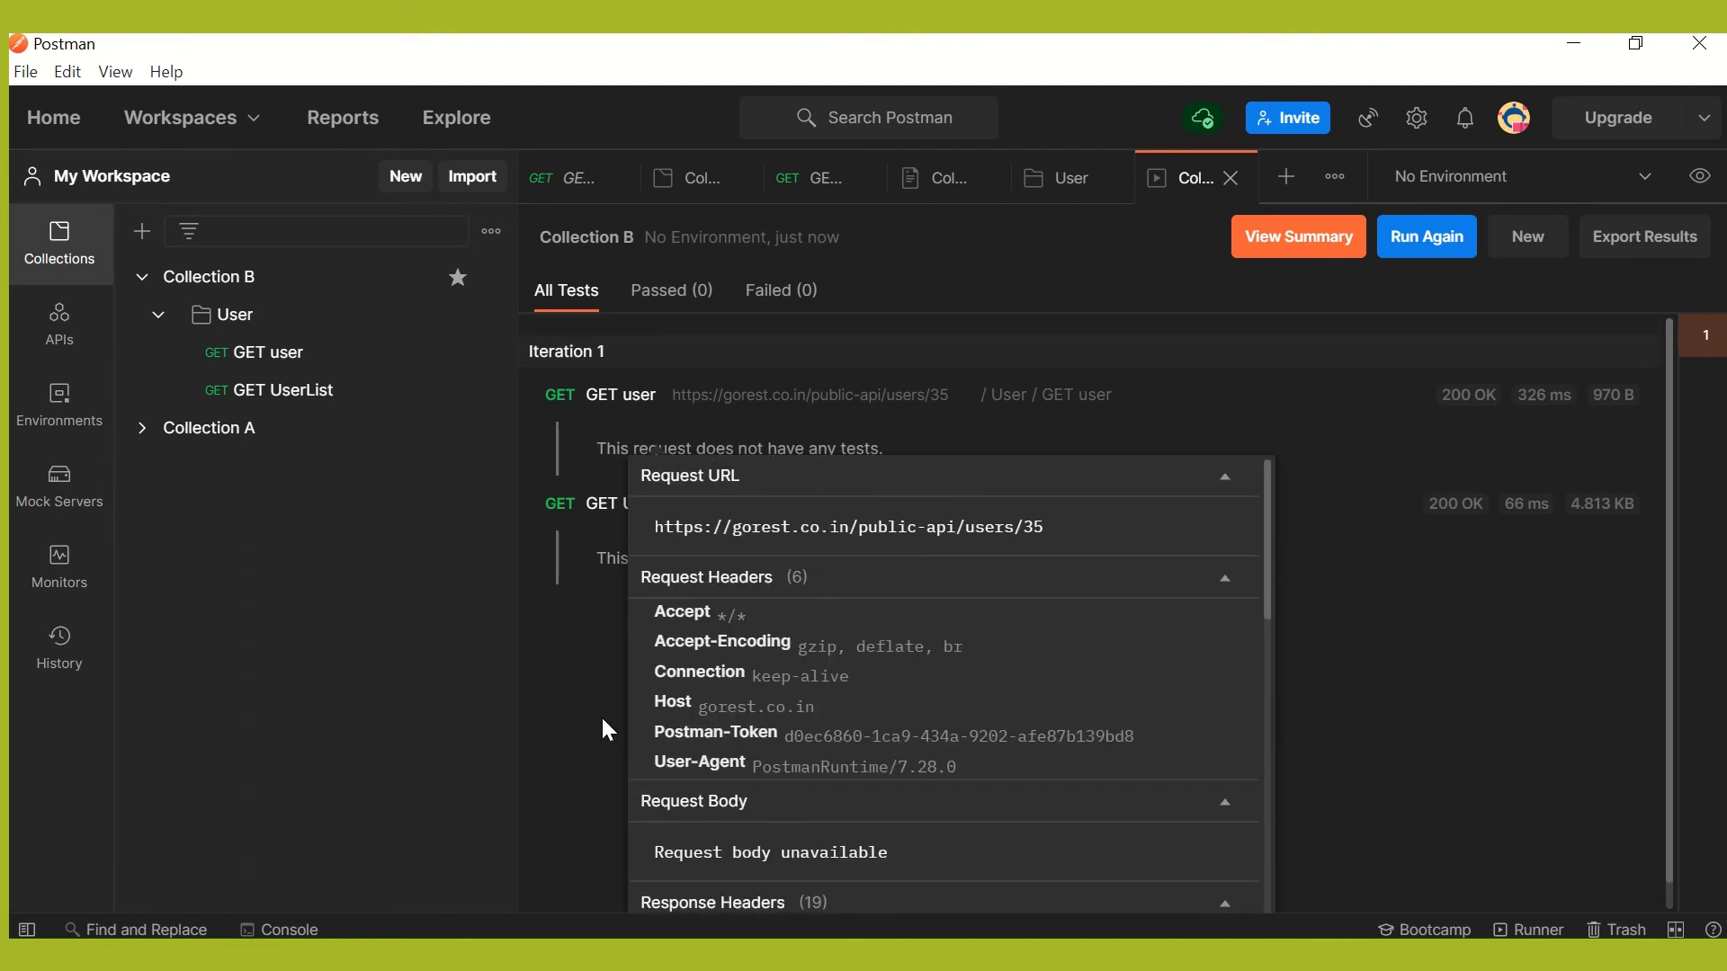
Look at the export option for the run results without saving a file, and close Collection B's run results.
click(1655, 255)
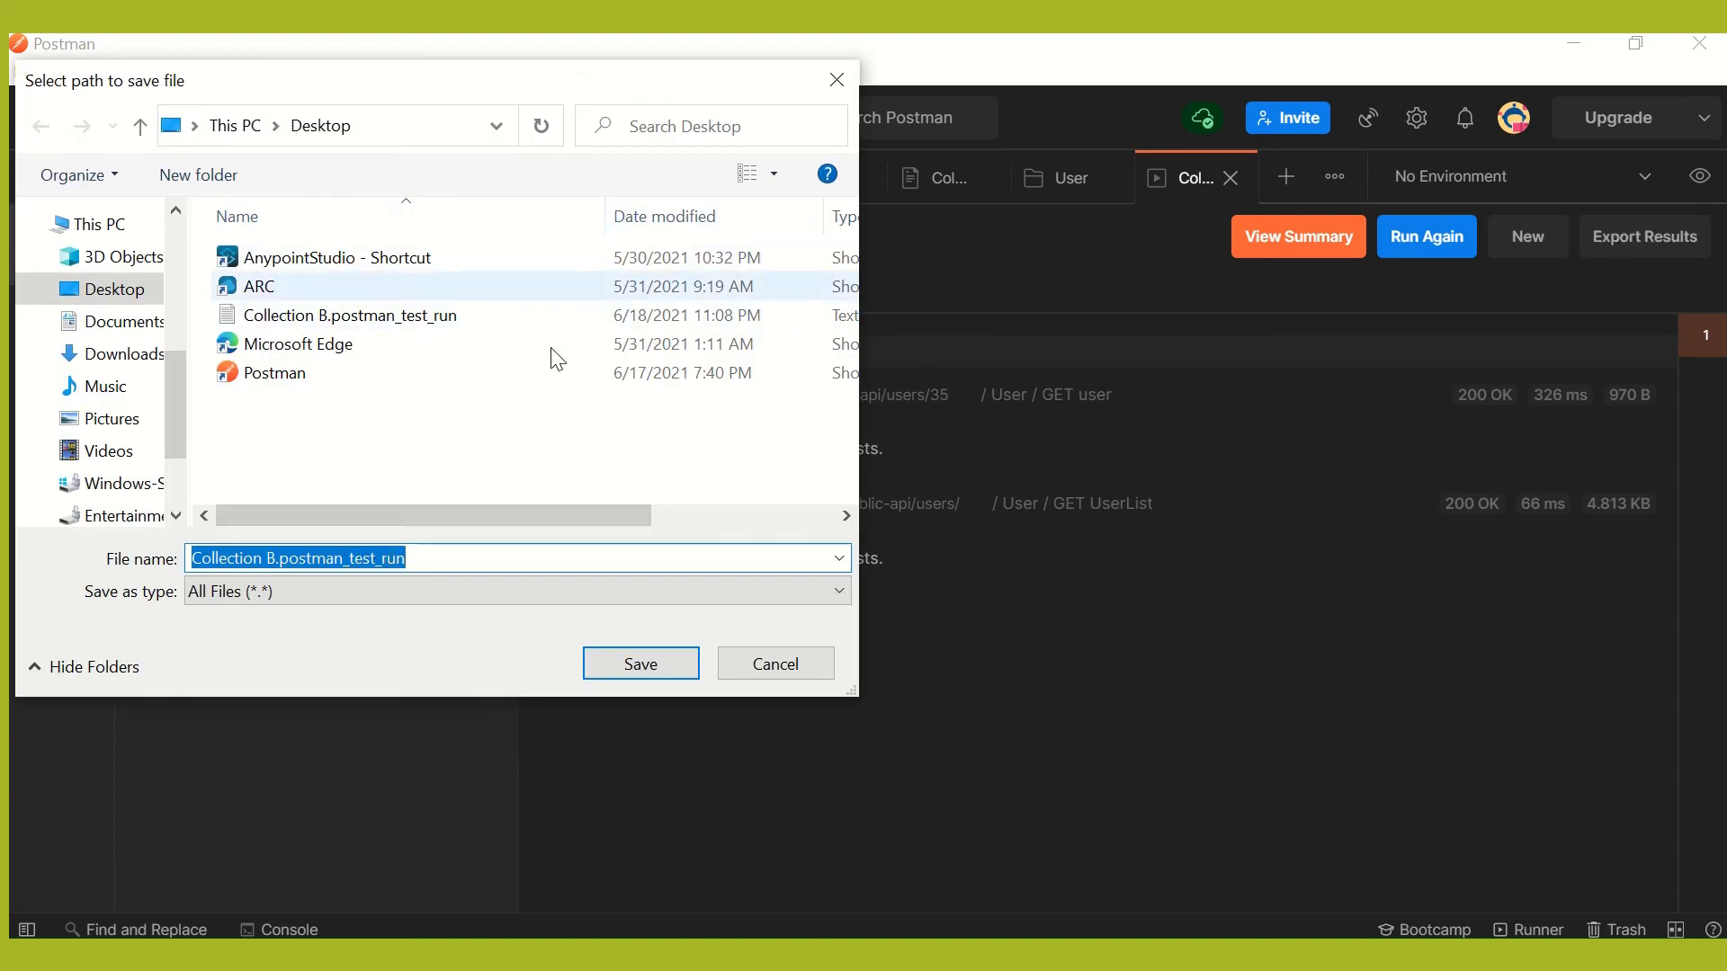
click(769, 667)
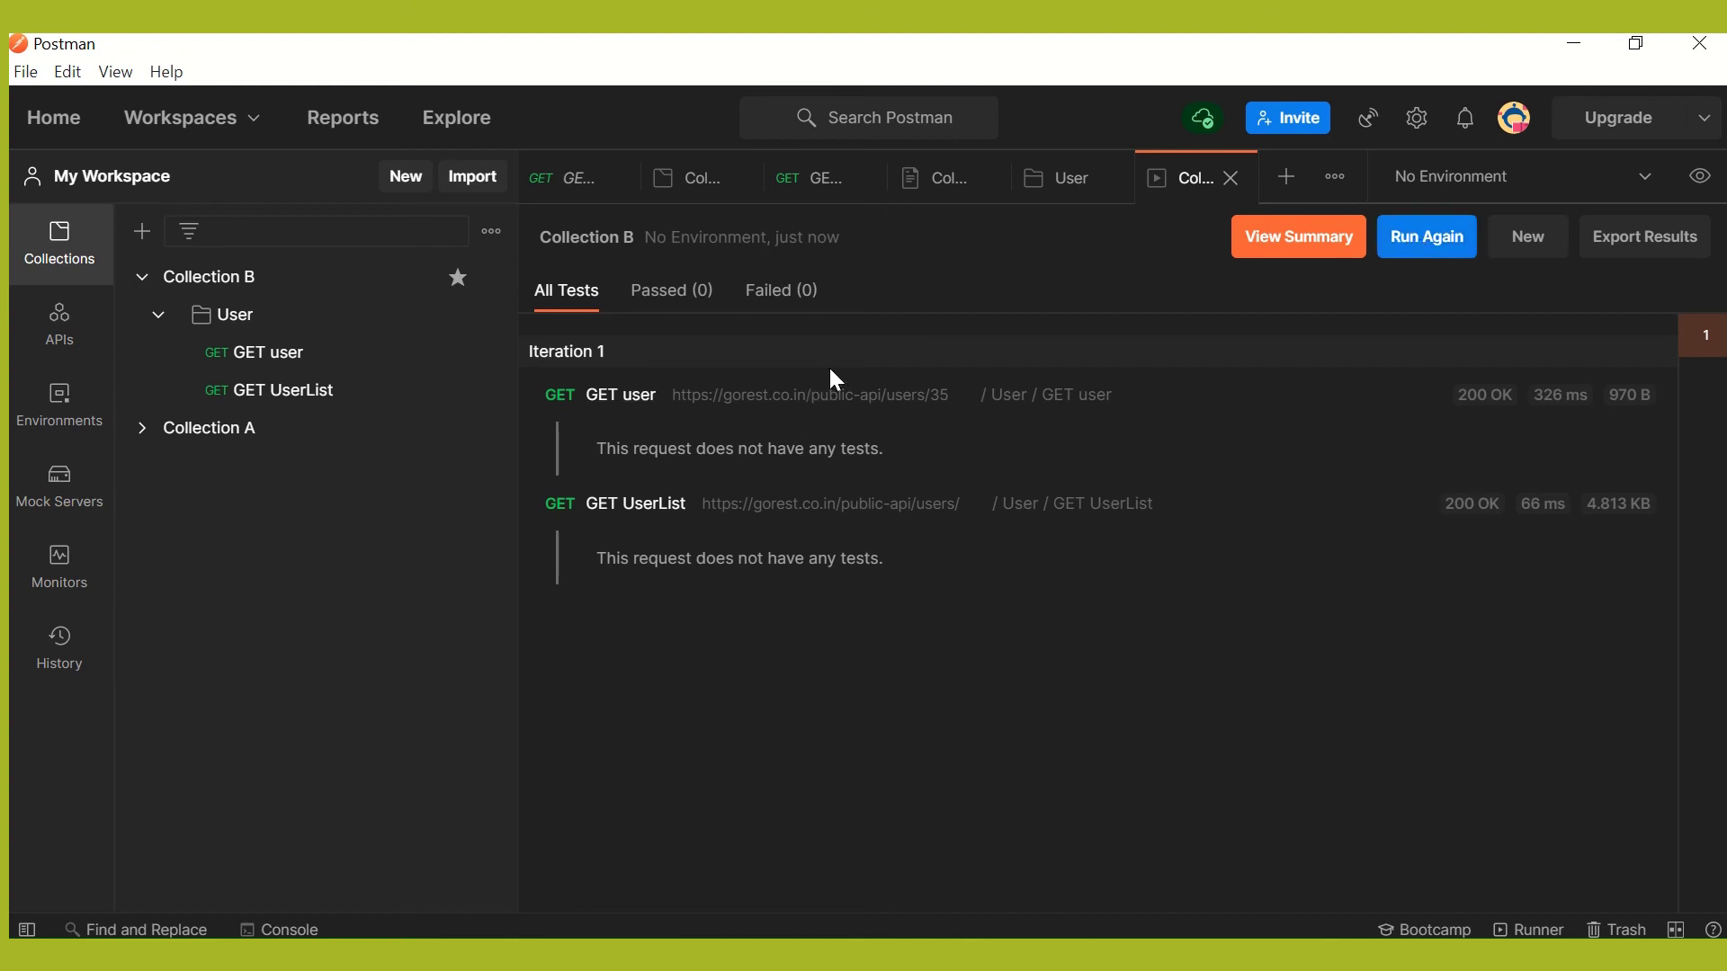
click(1232, 183)
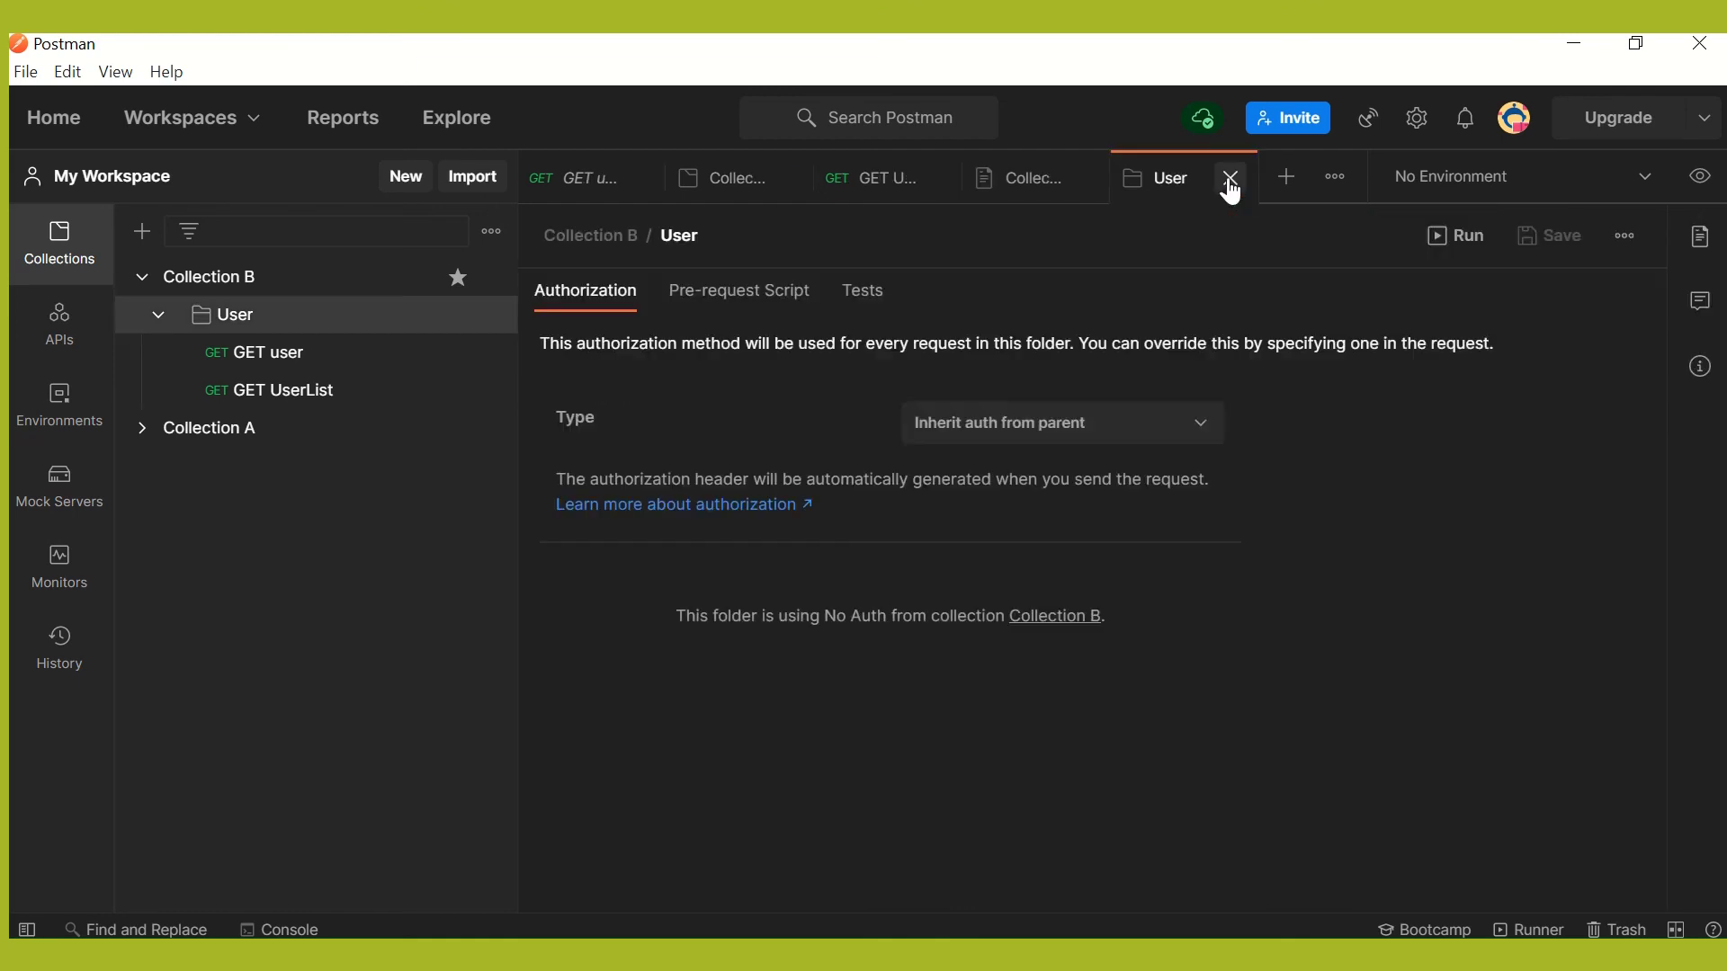